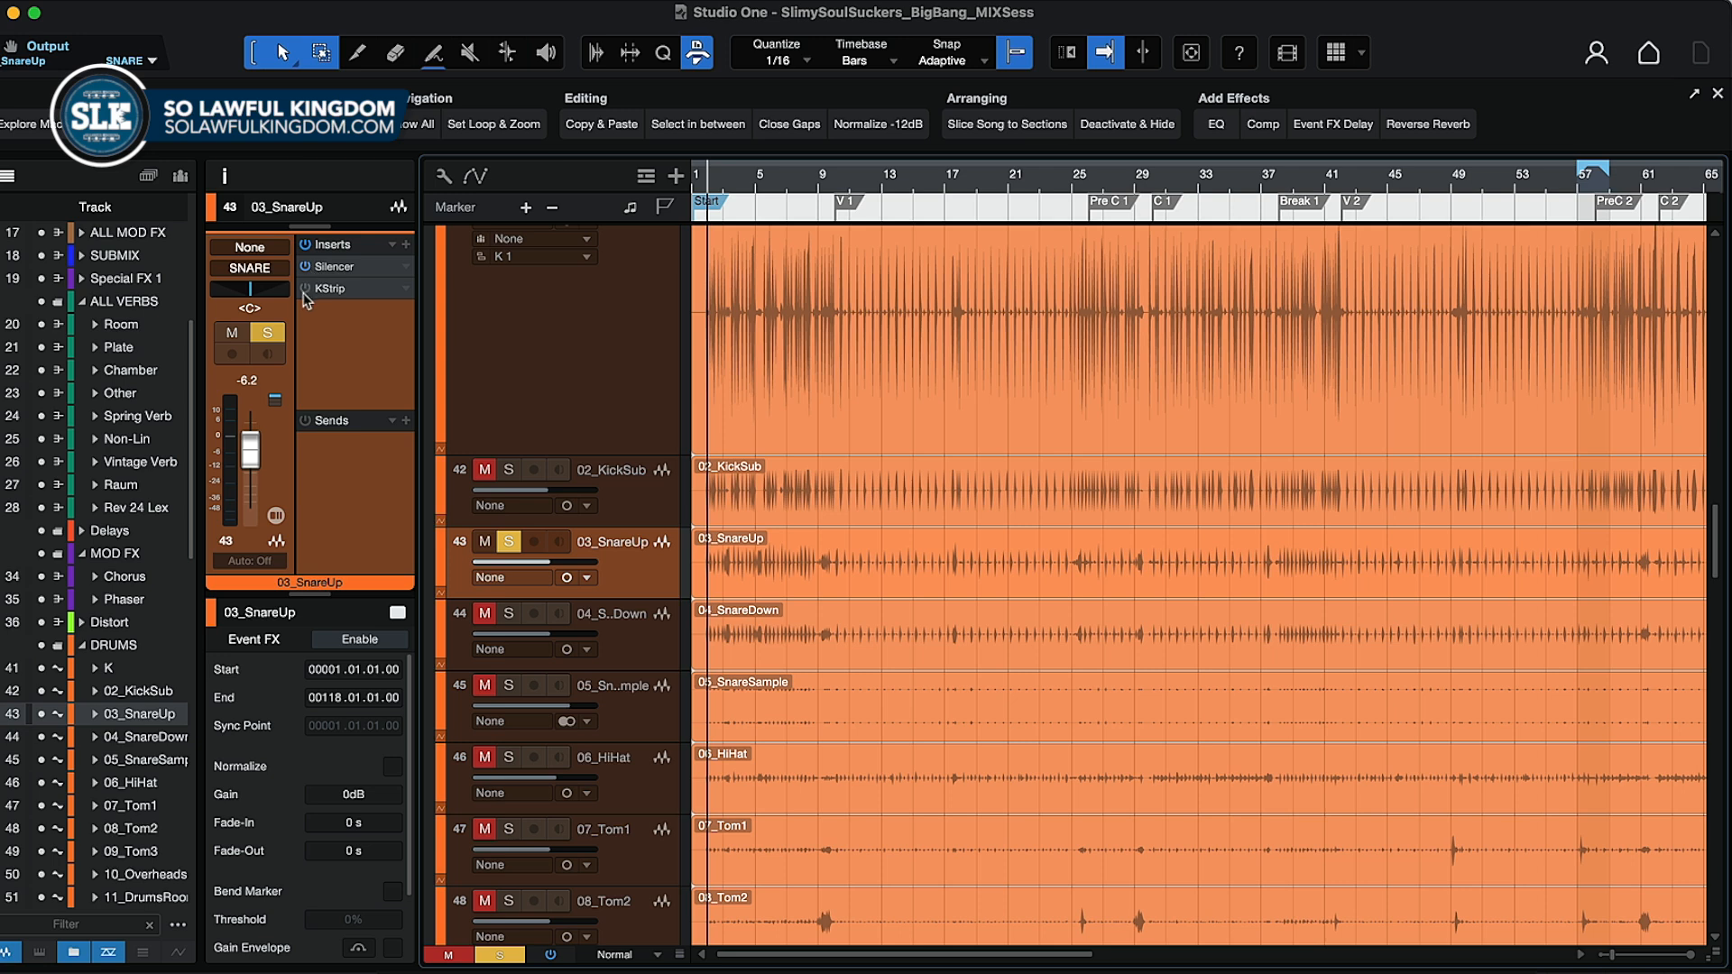
- Activate the KStrip insert on the 03_SnareUp channel and open its plug-in window
click(351, 298)
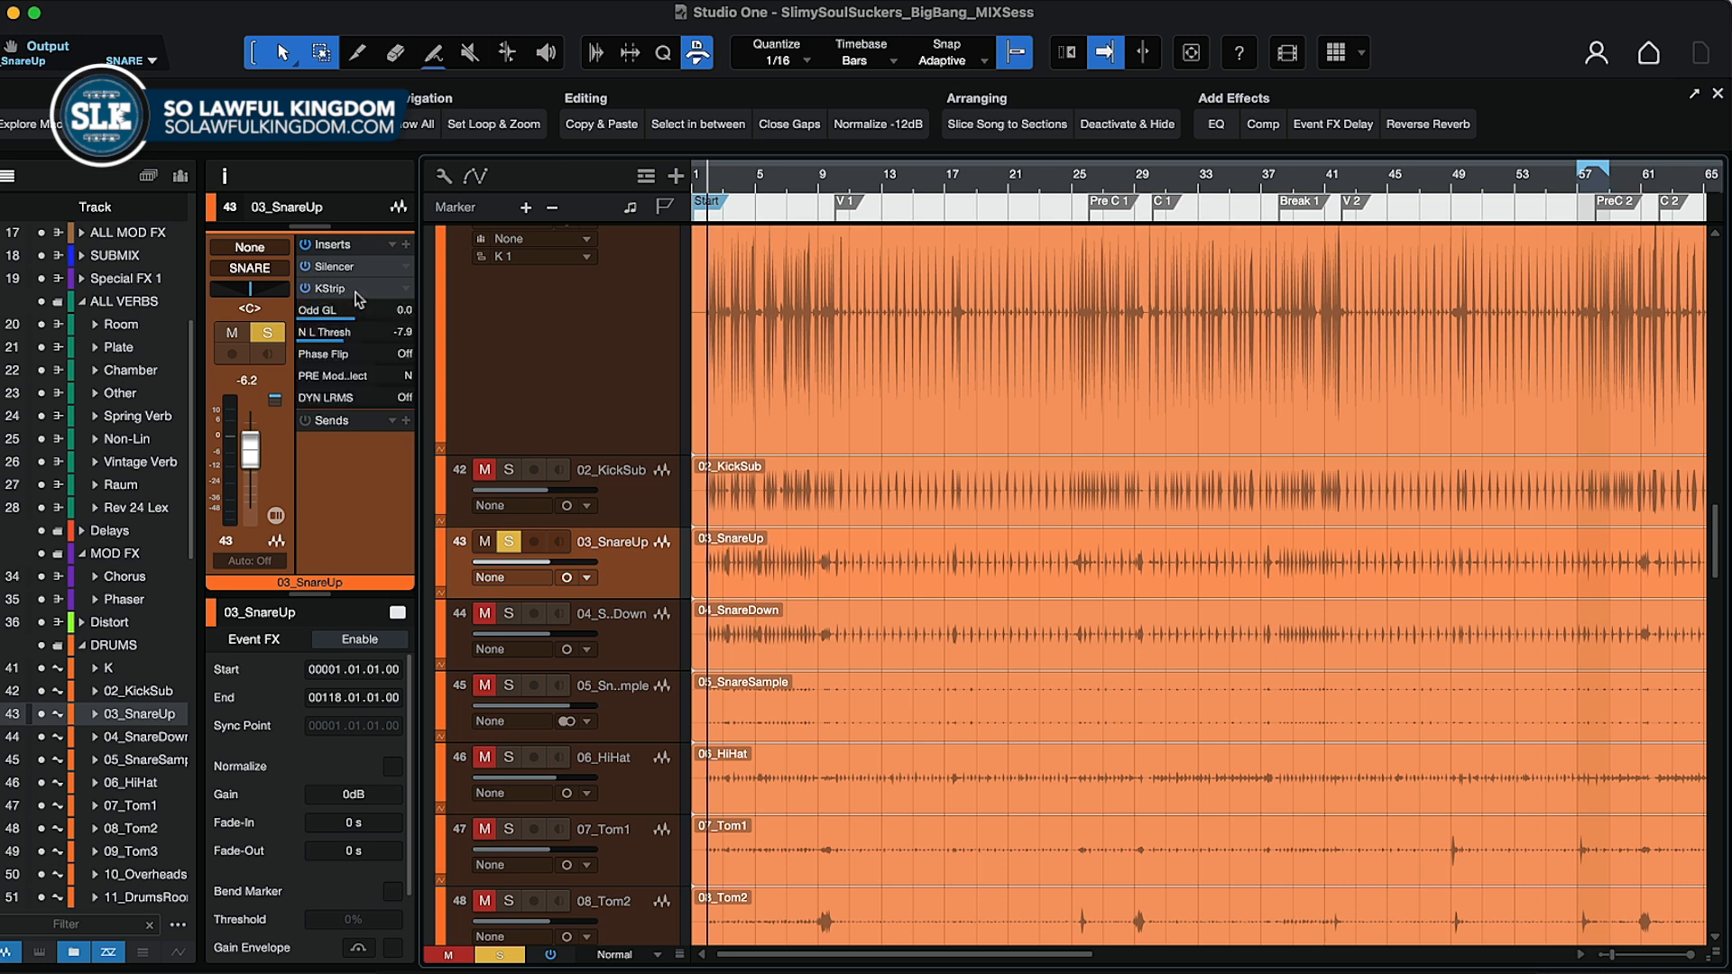
click(361, 299)
click(365, 300)
double_click(368, 292)
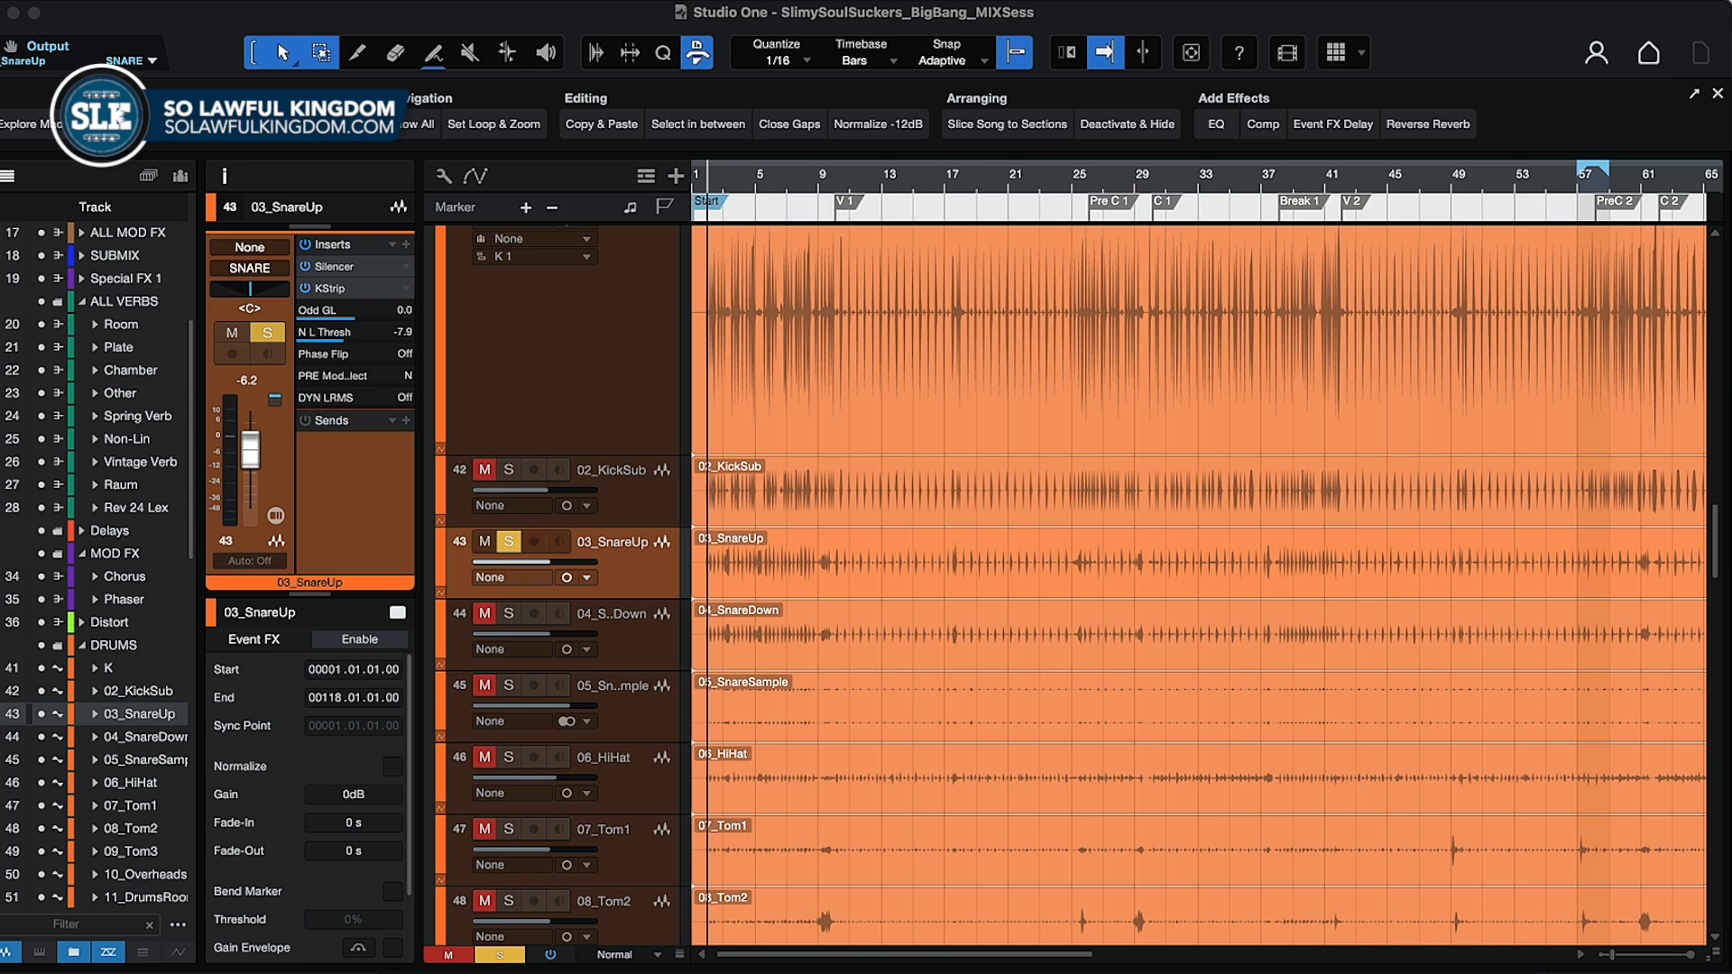
drag(1731, 27, 662, 52)
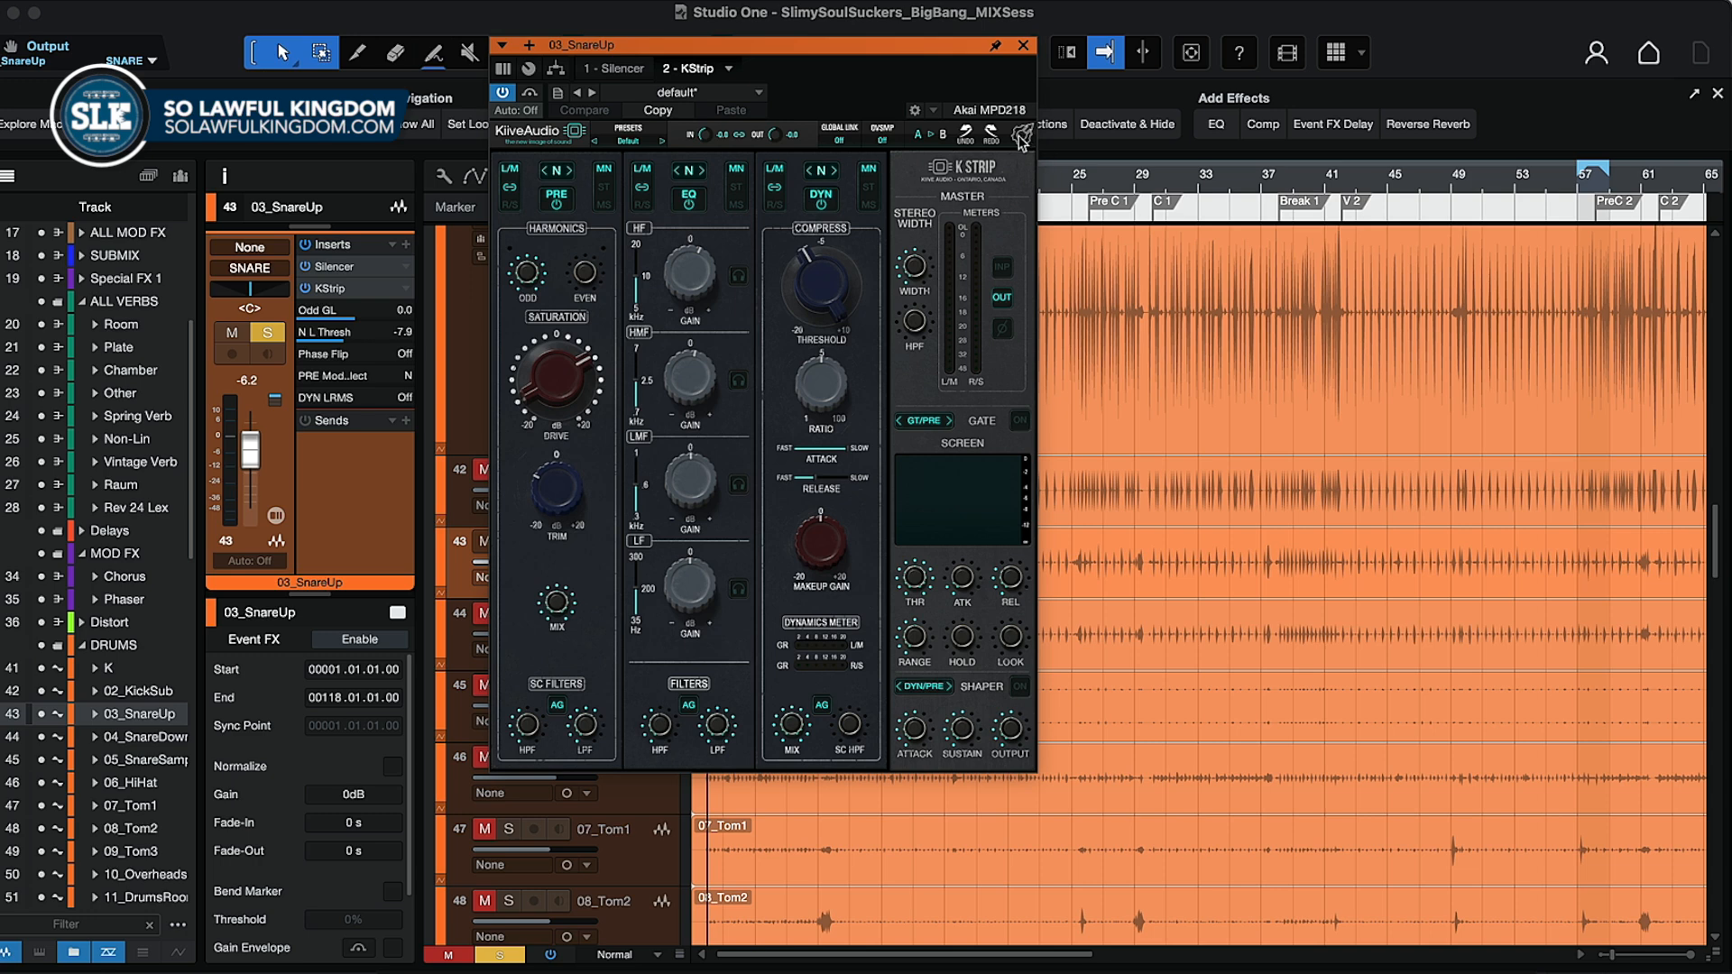
- Set the KStrip interface size to 115% and move its window up to fit the screen
click(1009, 168)
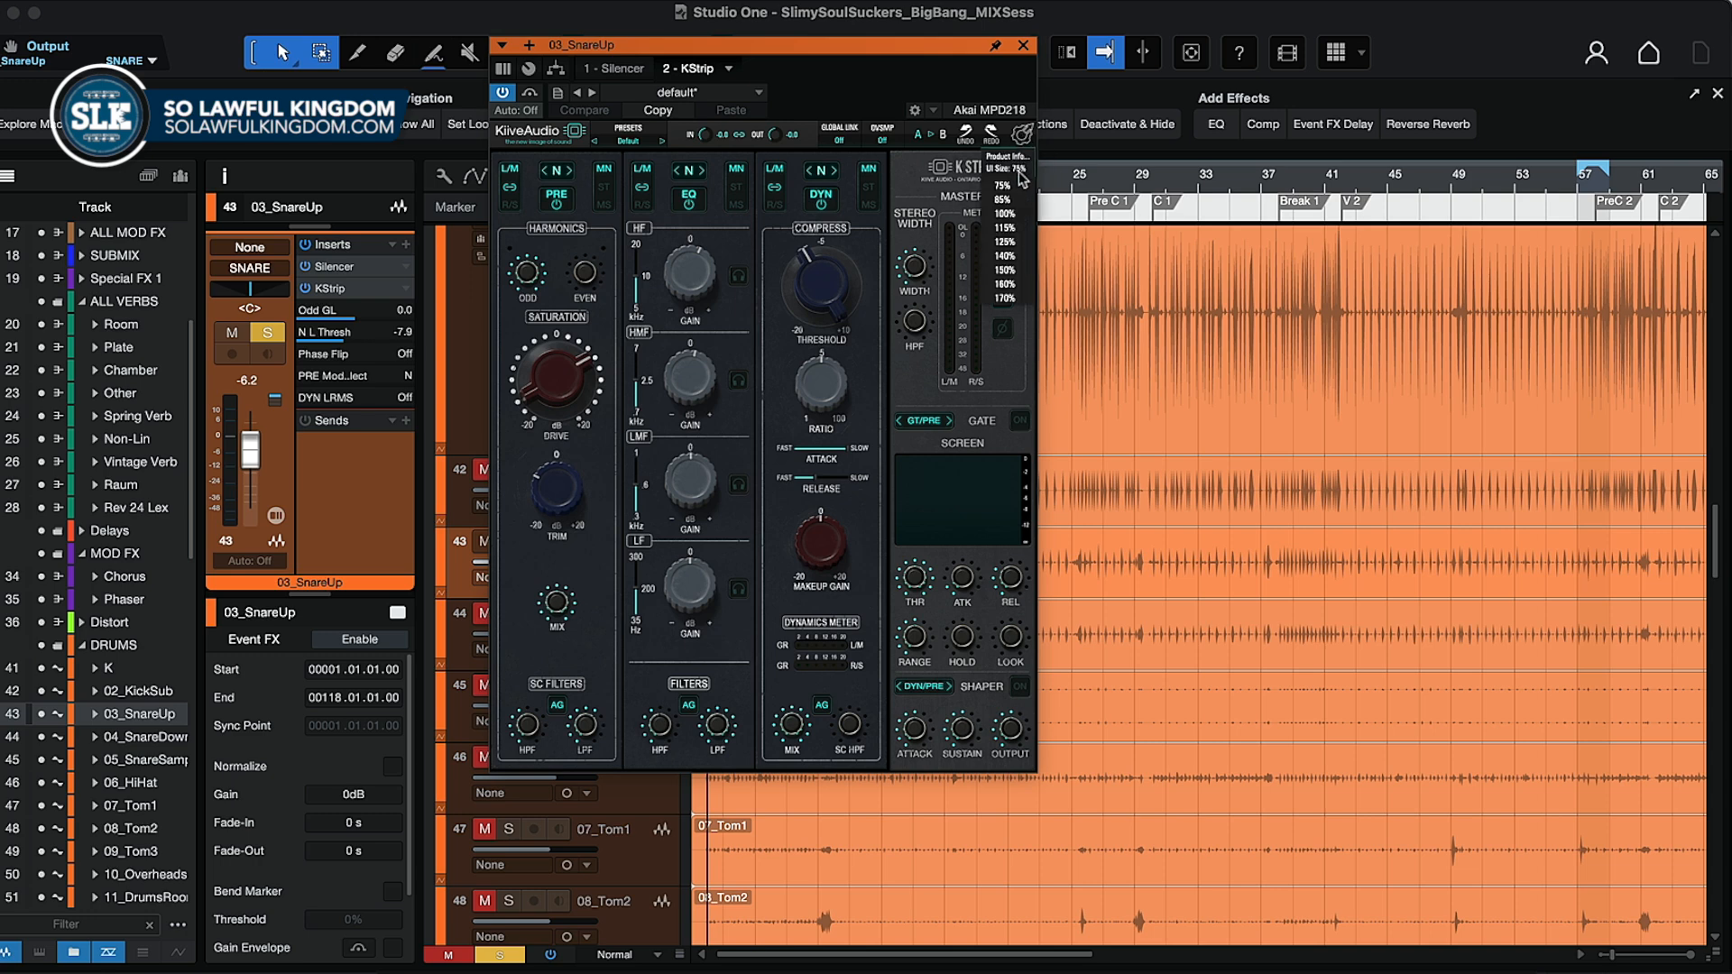
click(1014, 231)
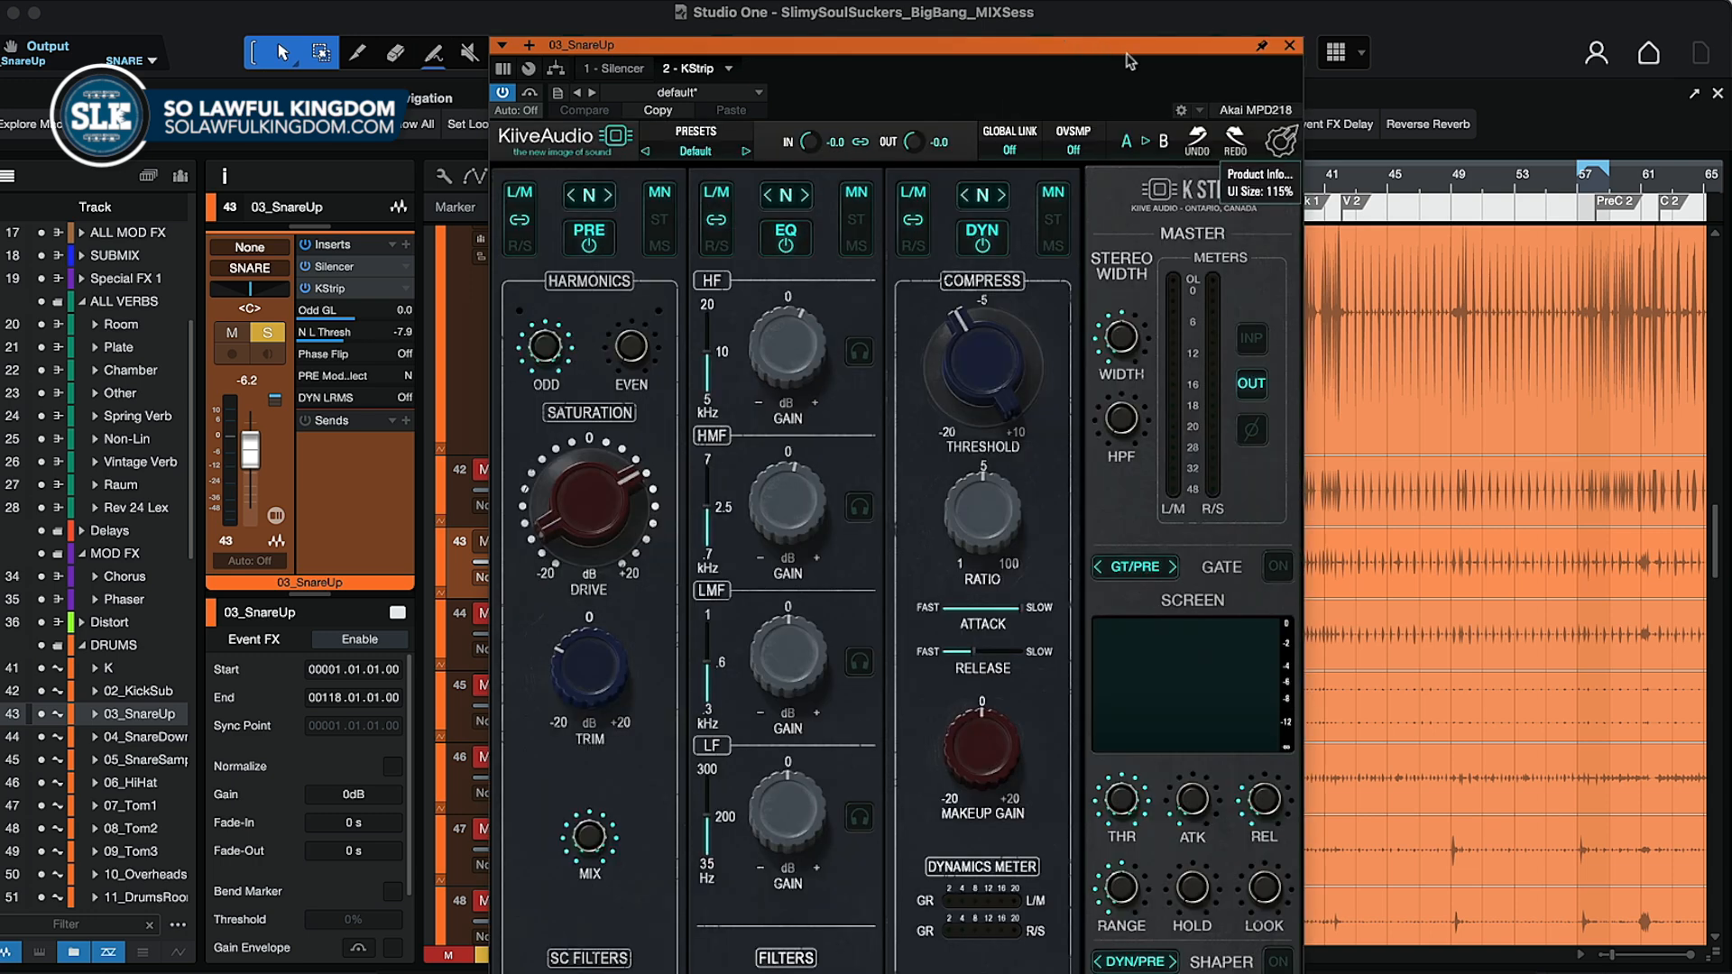
drag(1129, 51, 1126, 2)
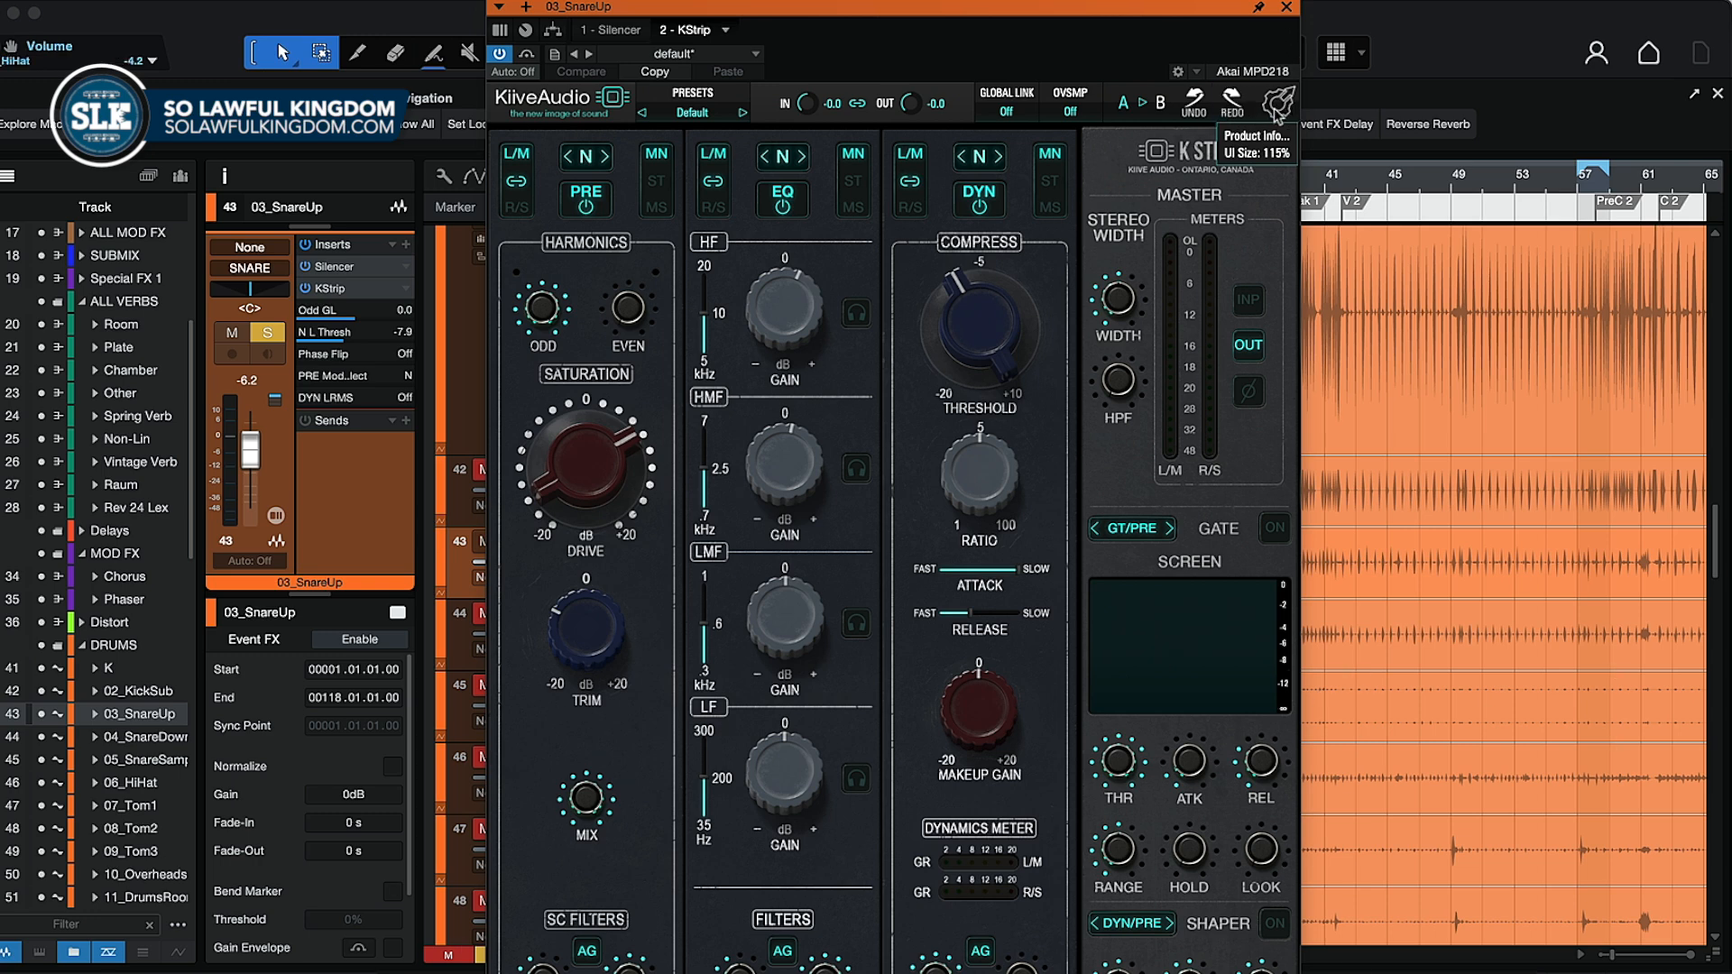
- Set the KStrip interface size to 100% and place the window over the arrangement
click(1281, 127)
mouse_move(1279, 150)
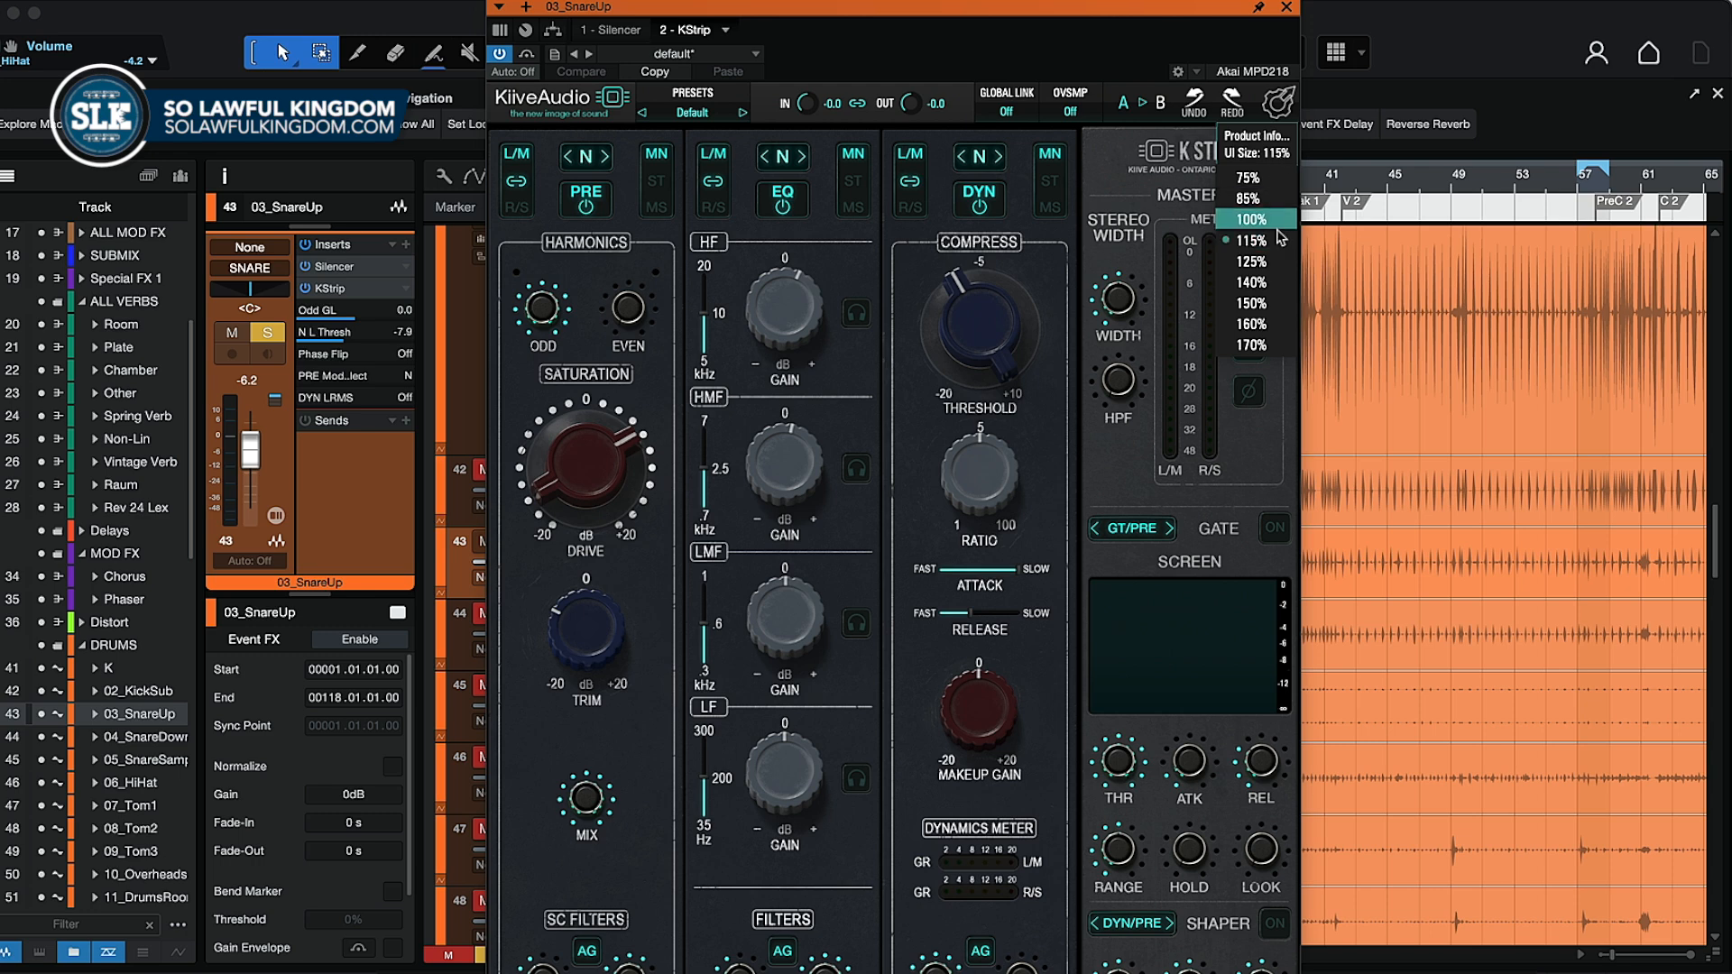
click(1280, 233)
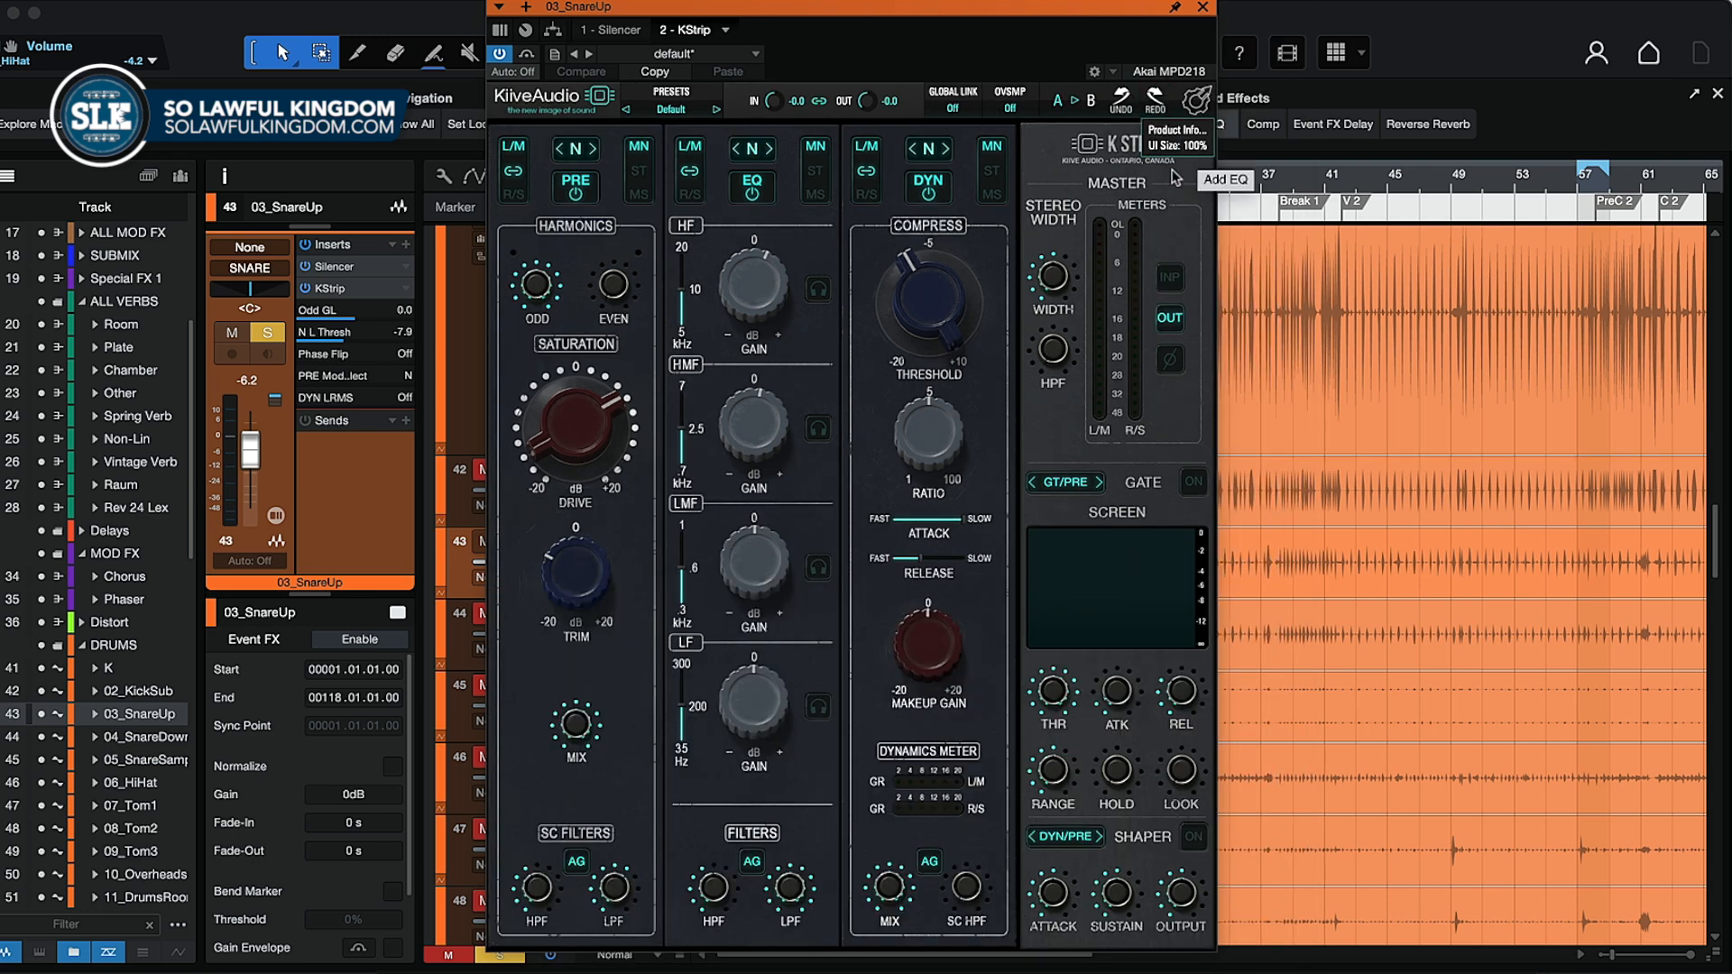
drag(1062, 9, 1106, 12)
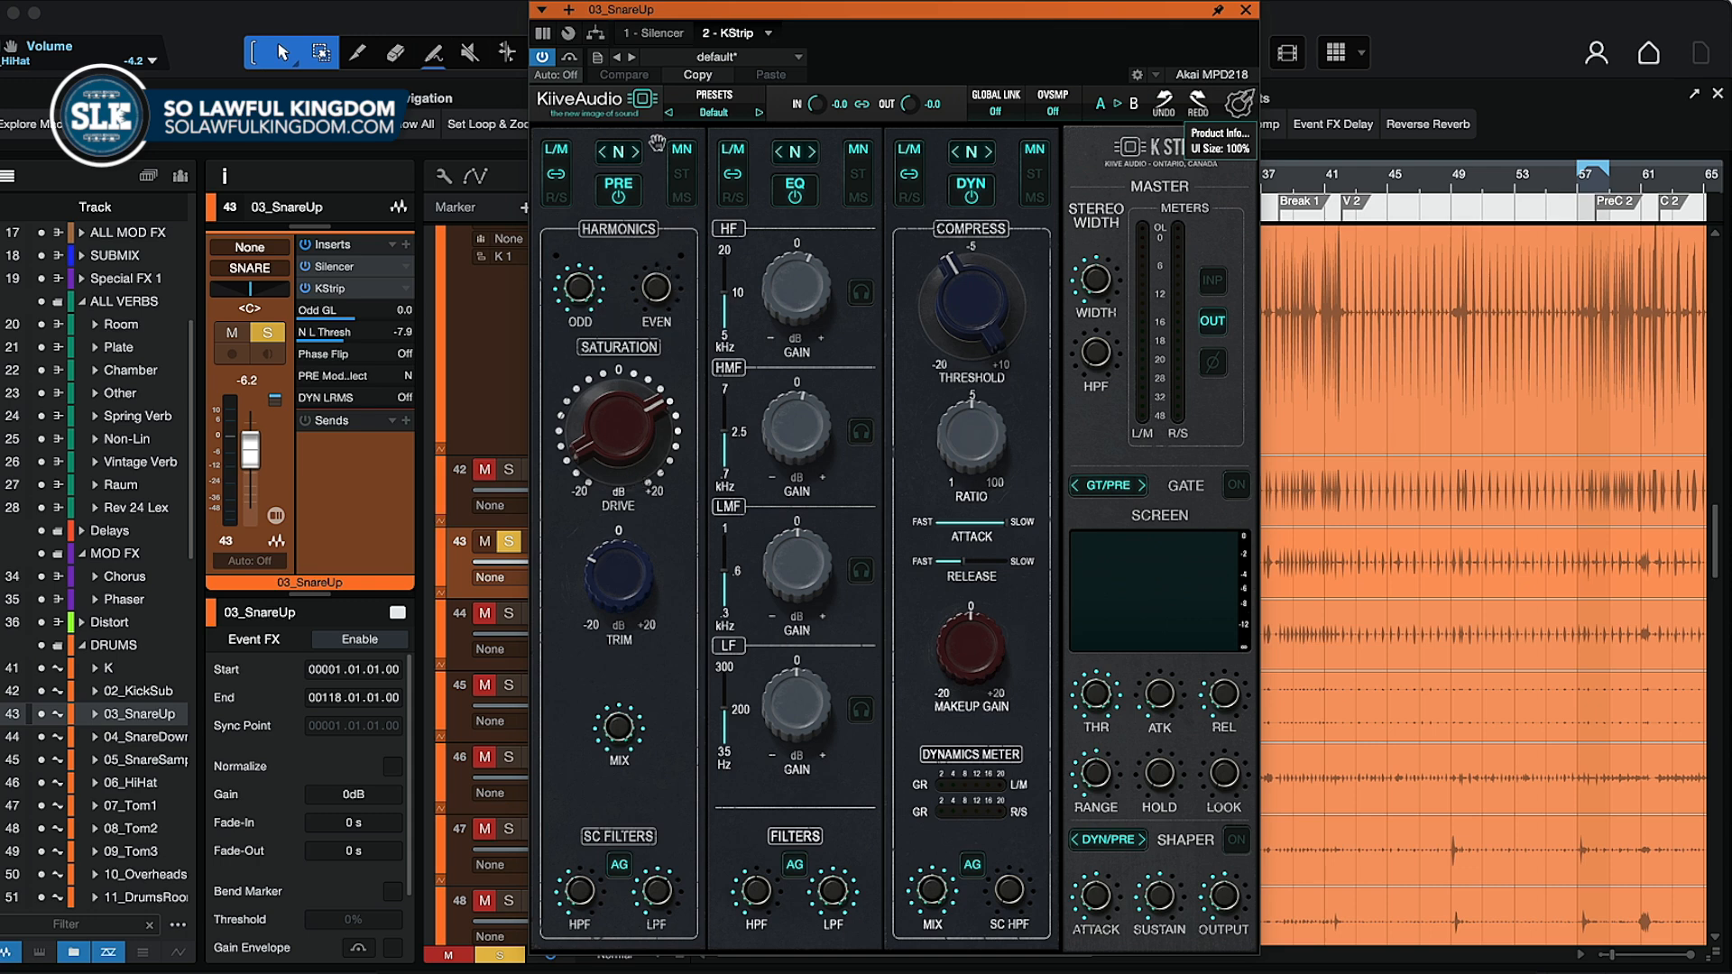
- Cycle the PRE, EQ and DYN modules of KStrip through the A and S modes
mouse_move(657, 139)
mouse_down()
mouse_move(846, 133)
mouse_move(654, 140)
mouse_up()
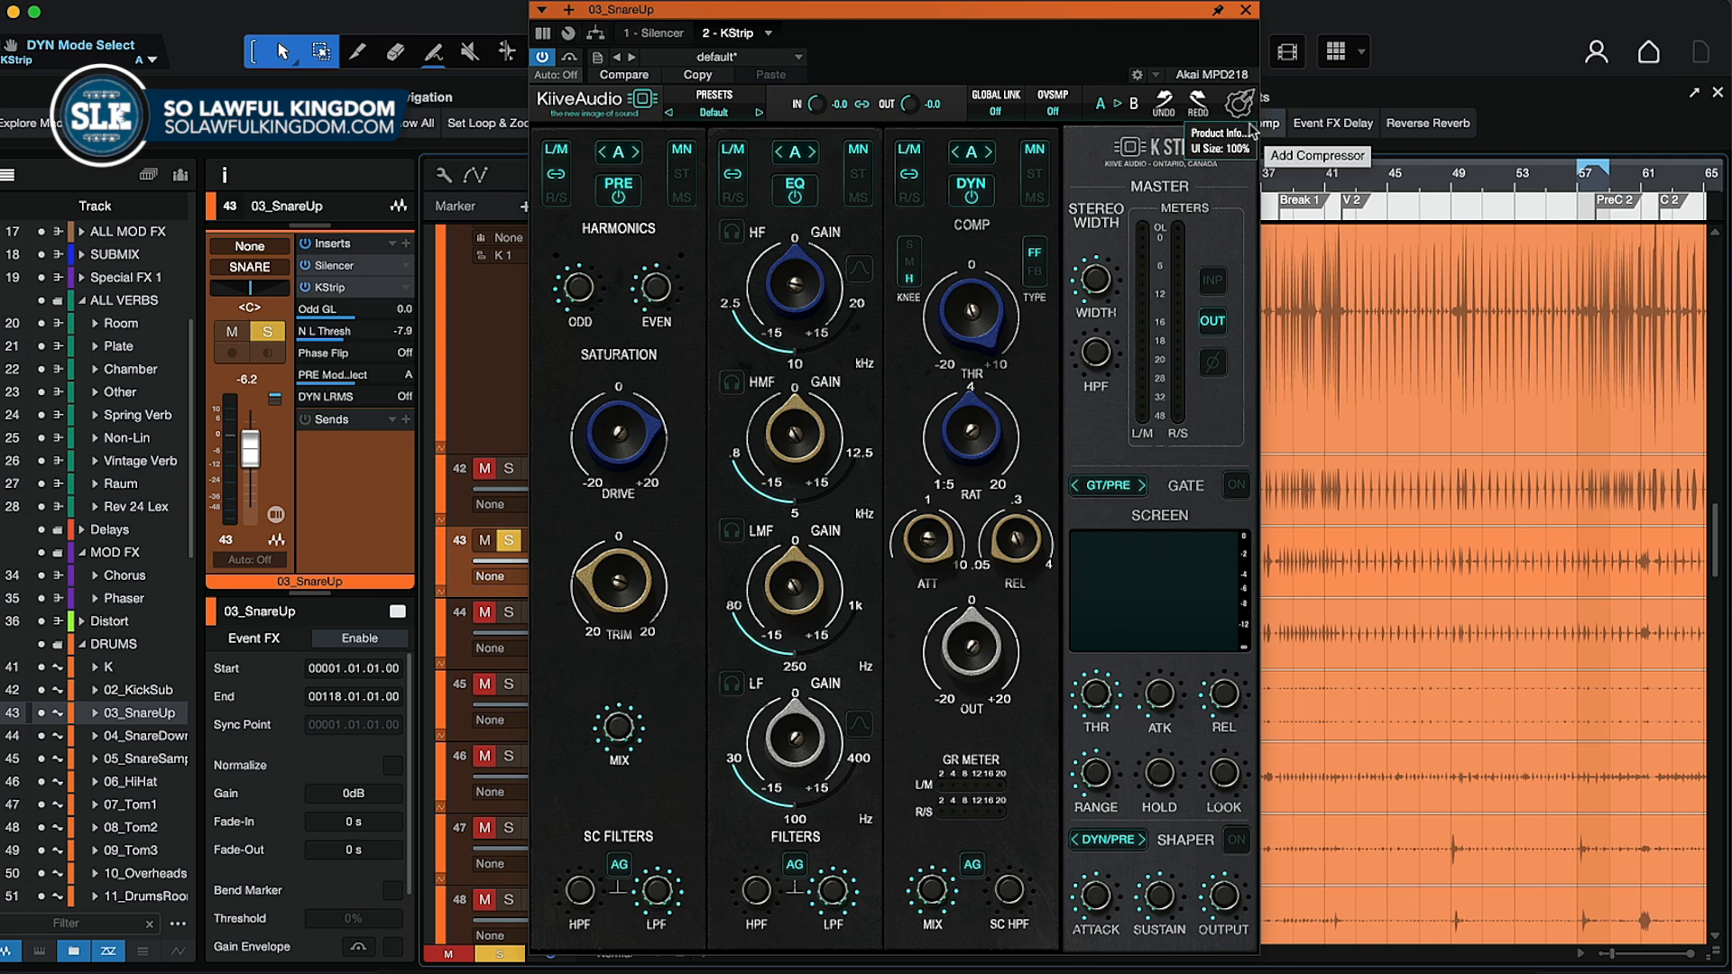
click(994, 157)
click(817, 153)
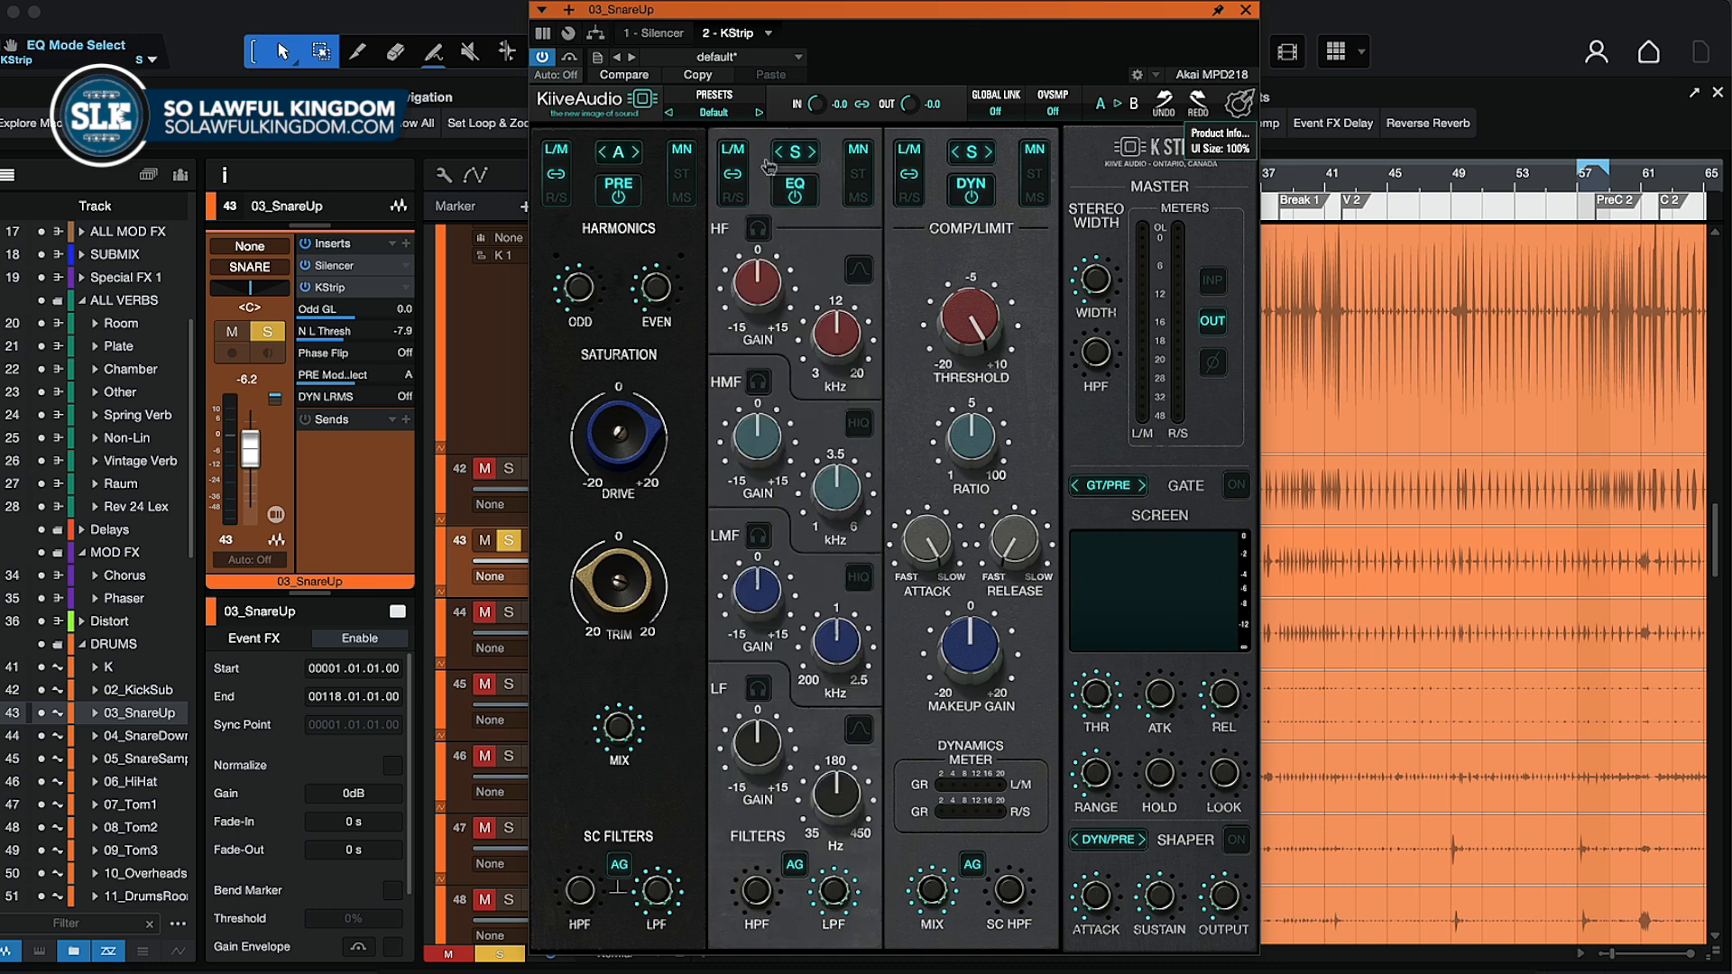
click(636, 153)
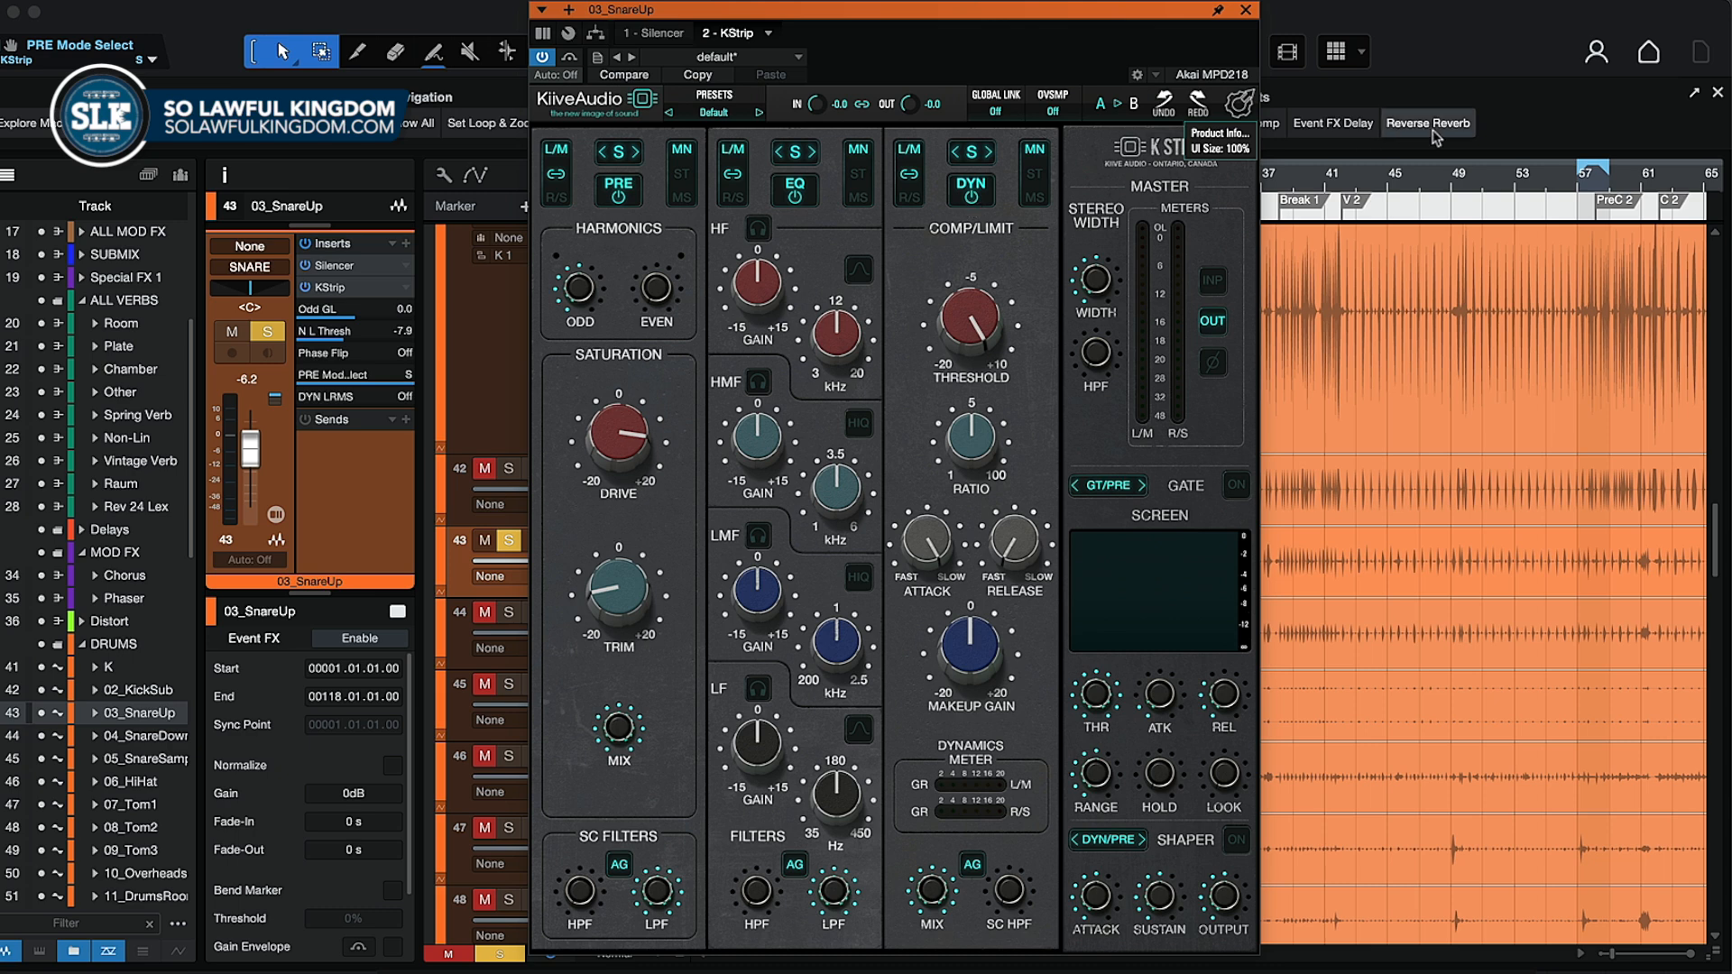
- Return the DYN, EQ and PRE modules to N mode
click(990, 160)
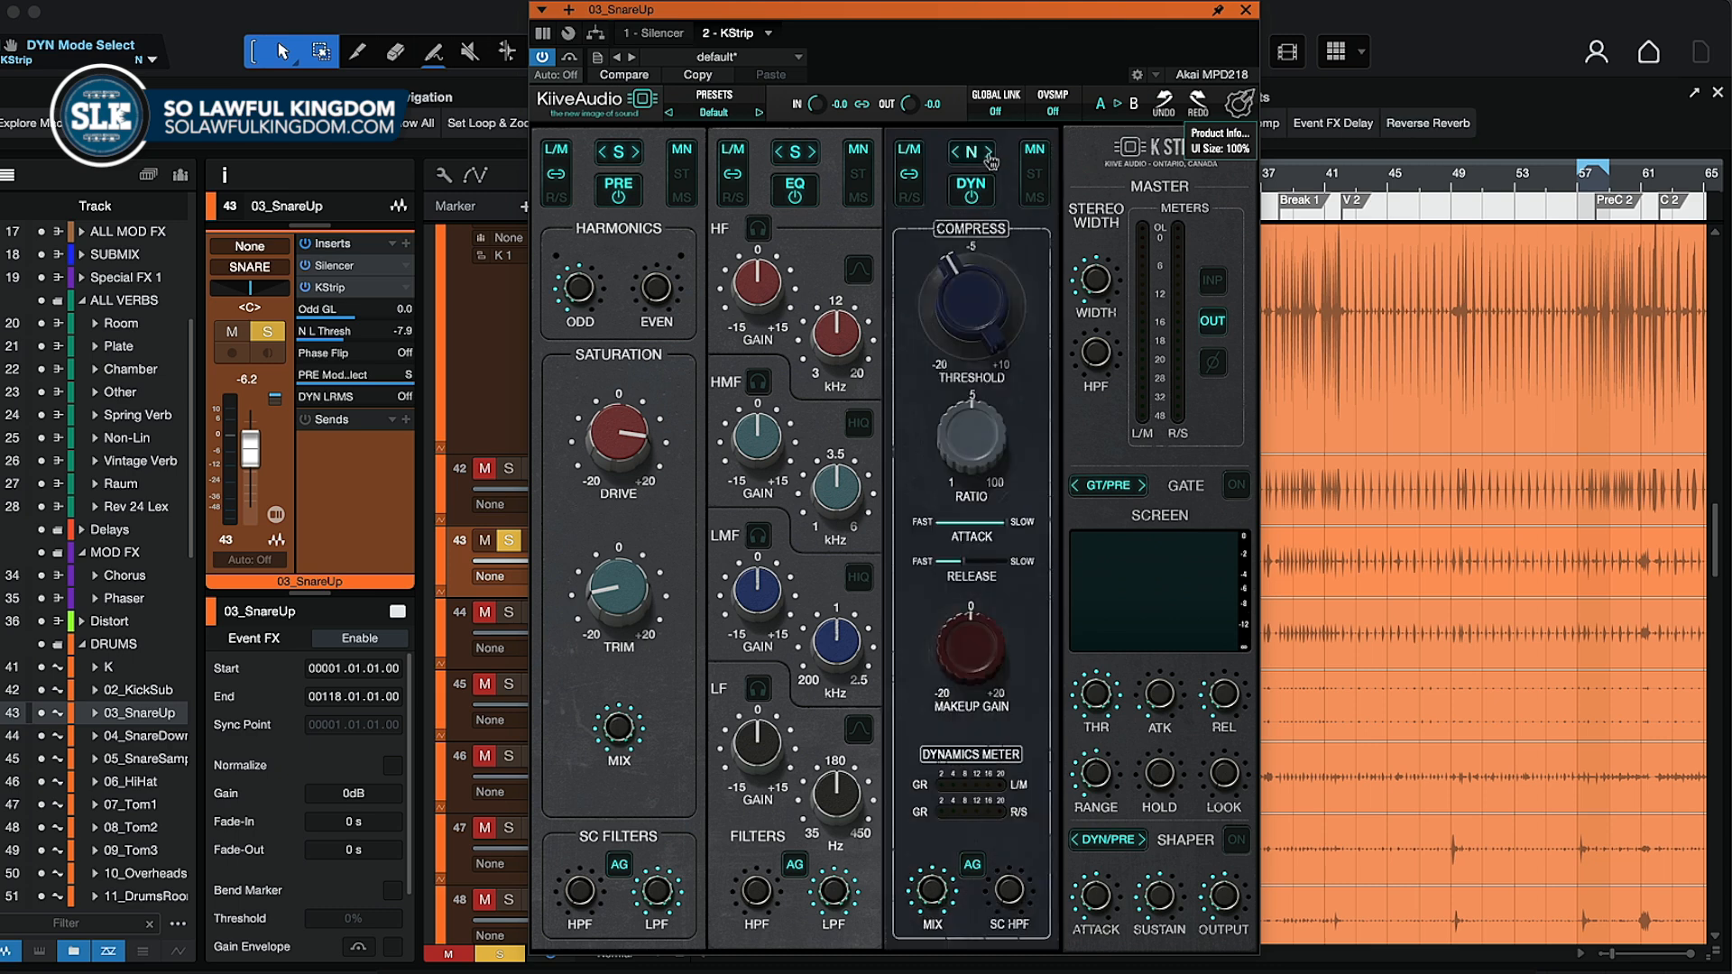
click(813, 160)
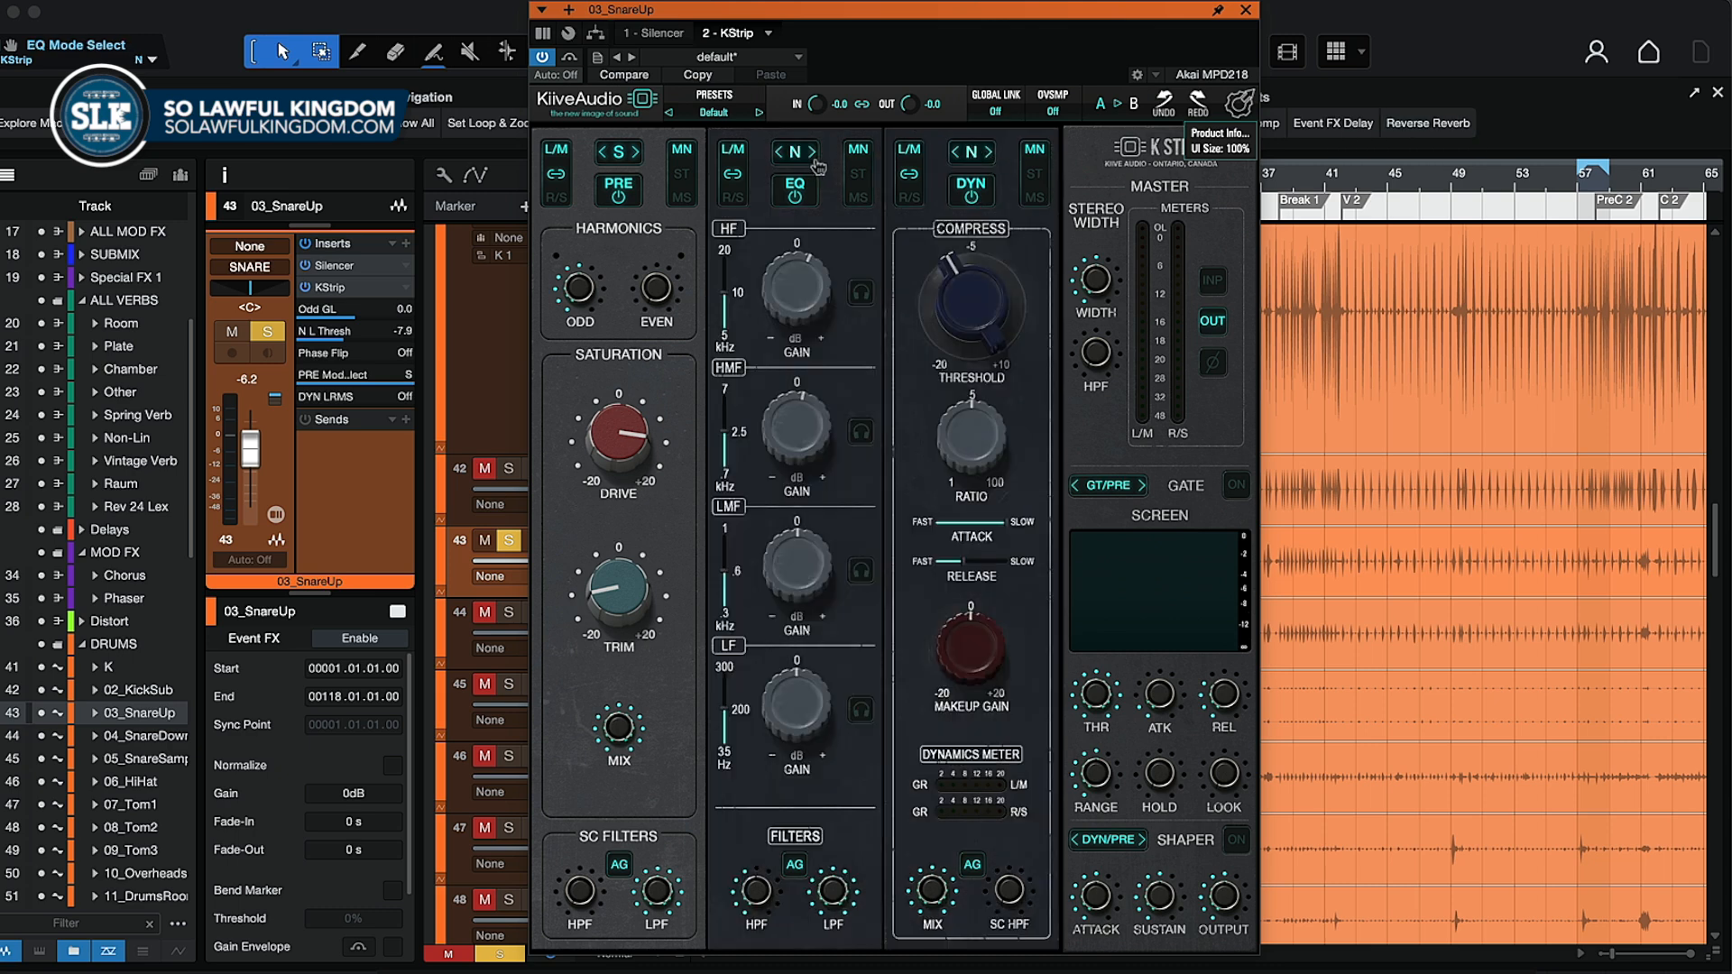
click(637, 154)
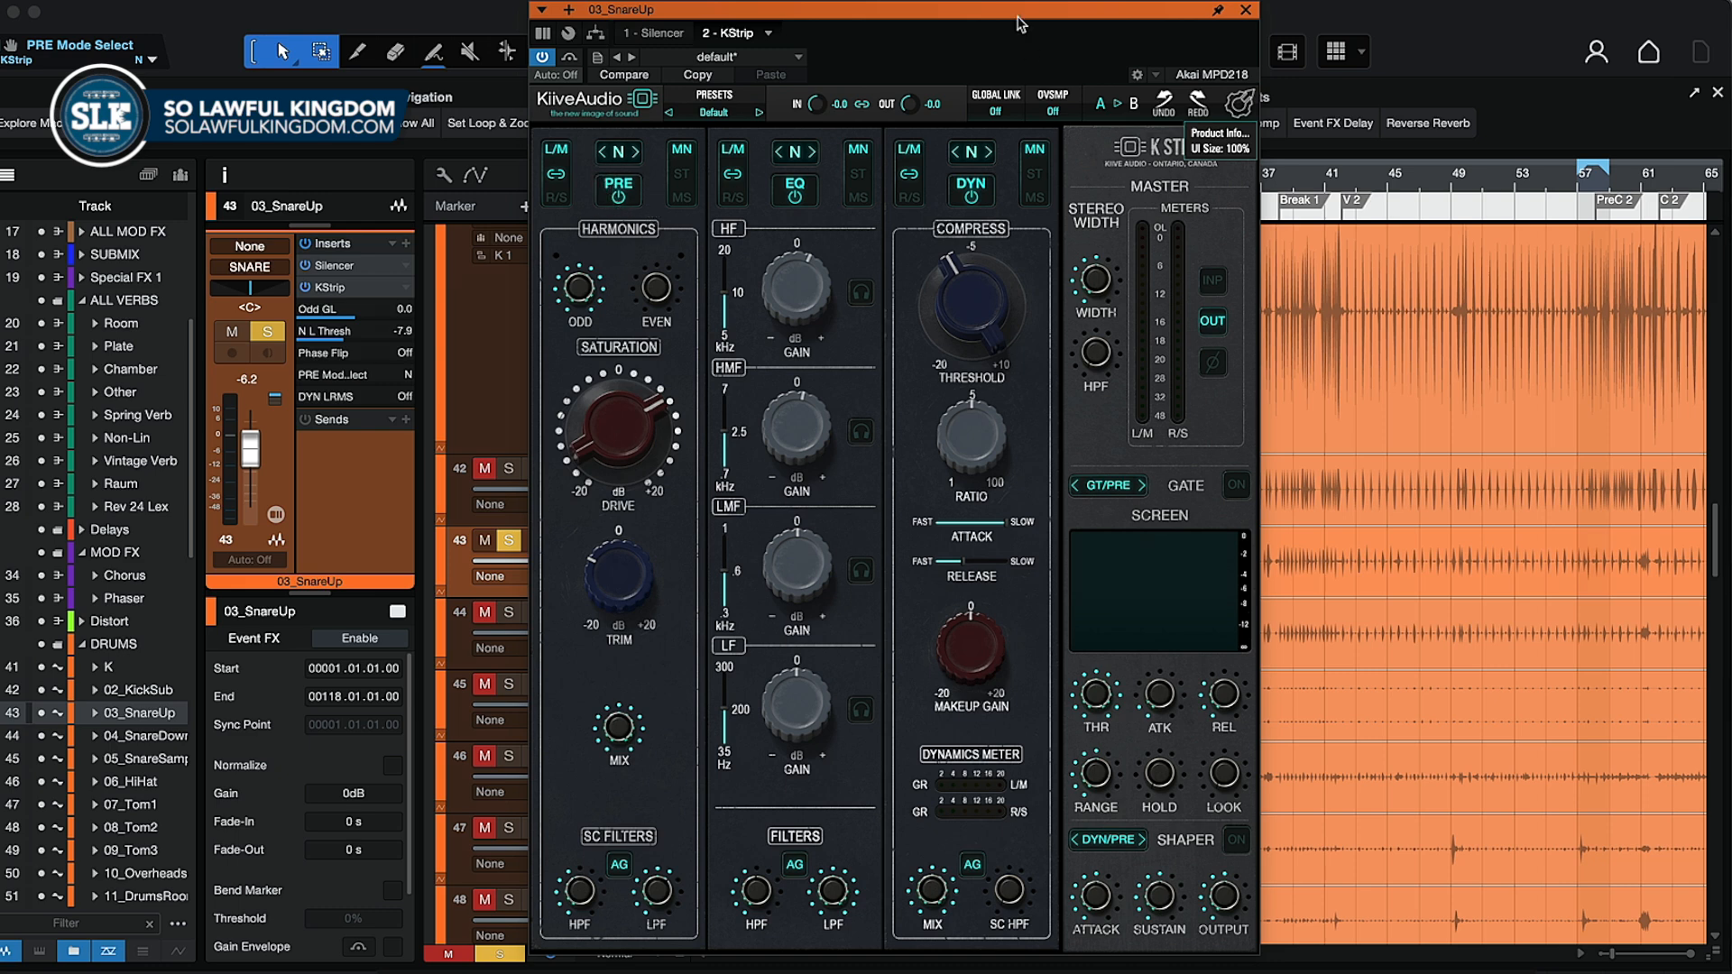
drag(1028, 15, 1016, 11)
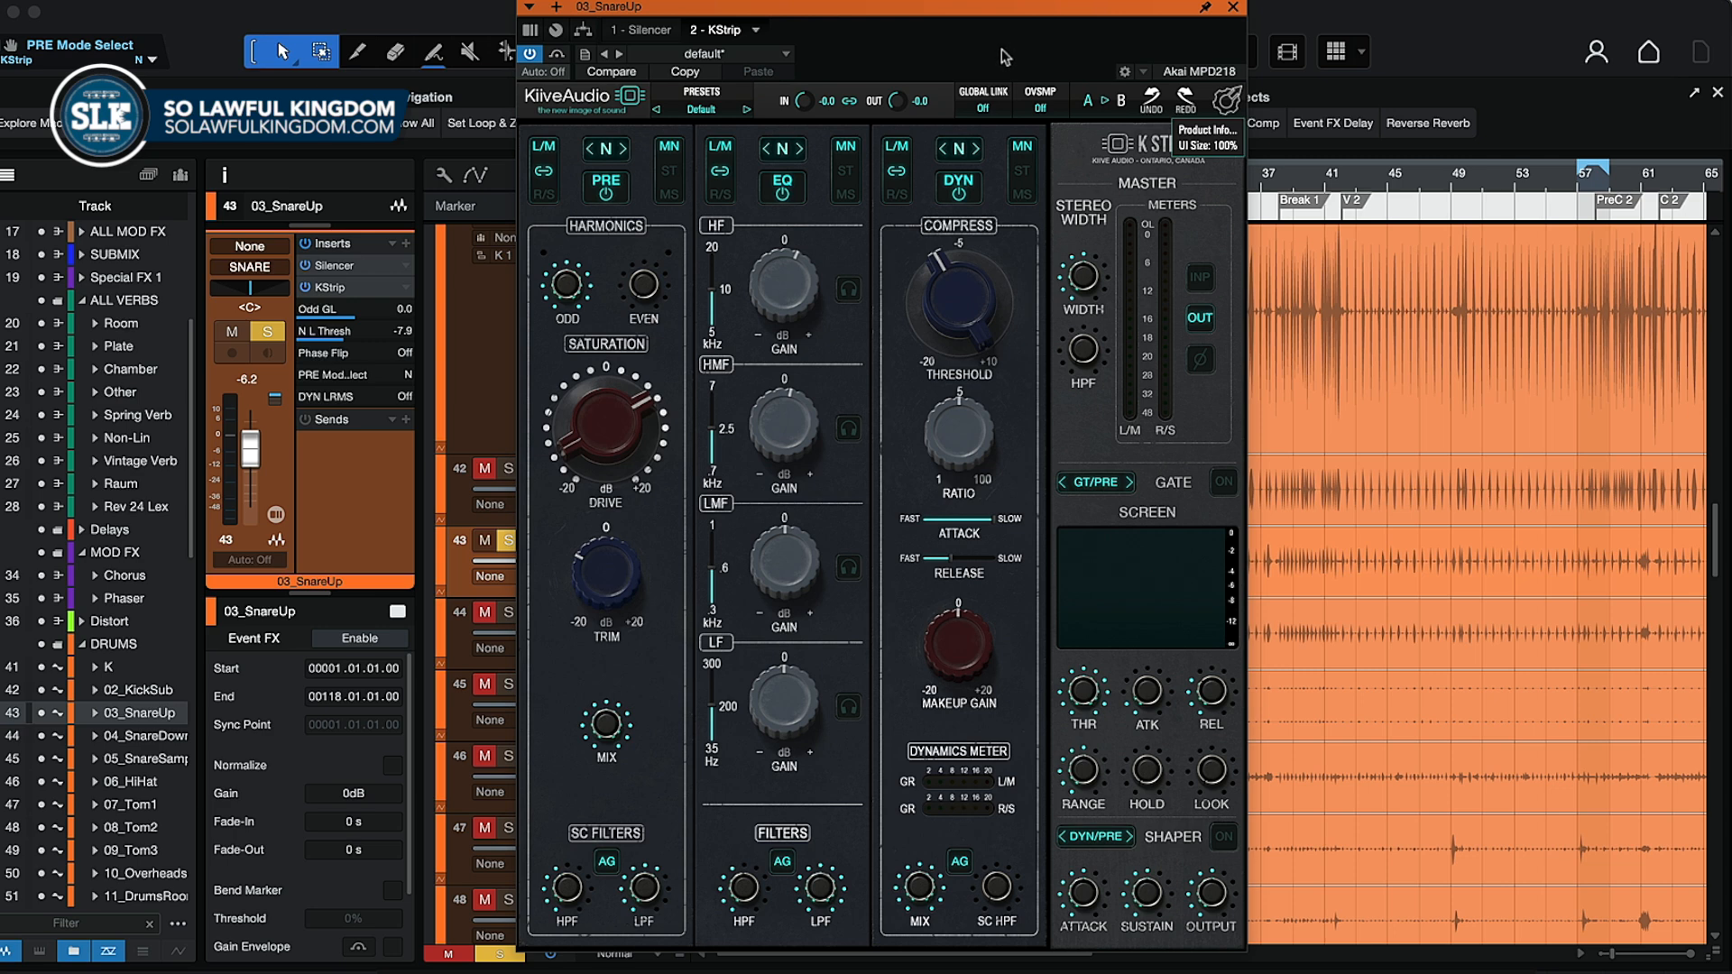
drag(1044, 27, 1040, 39)
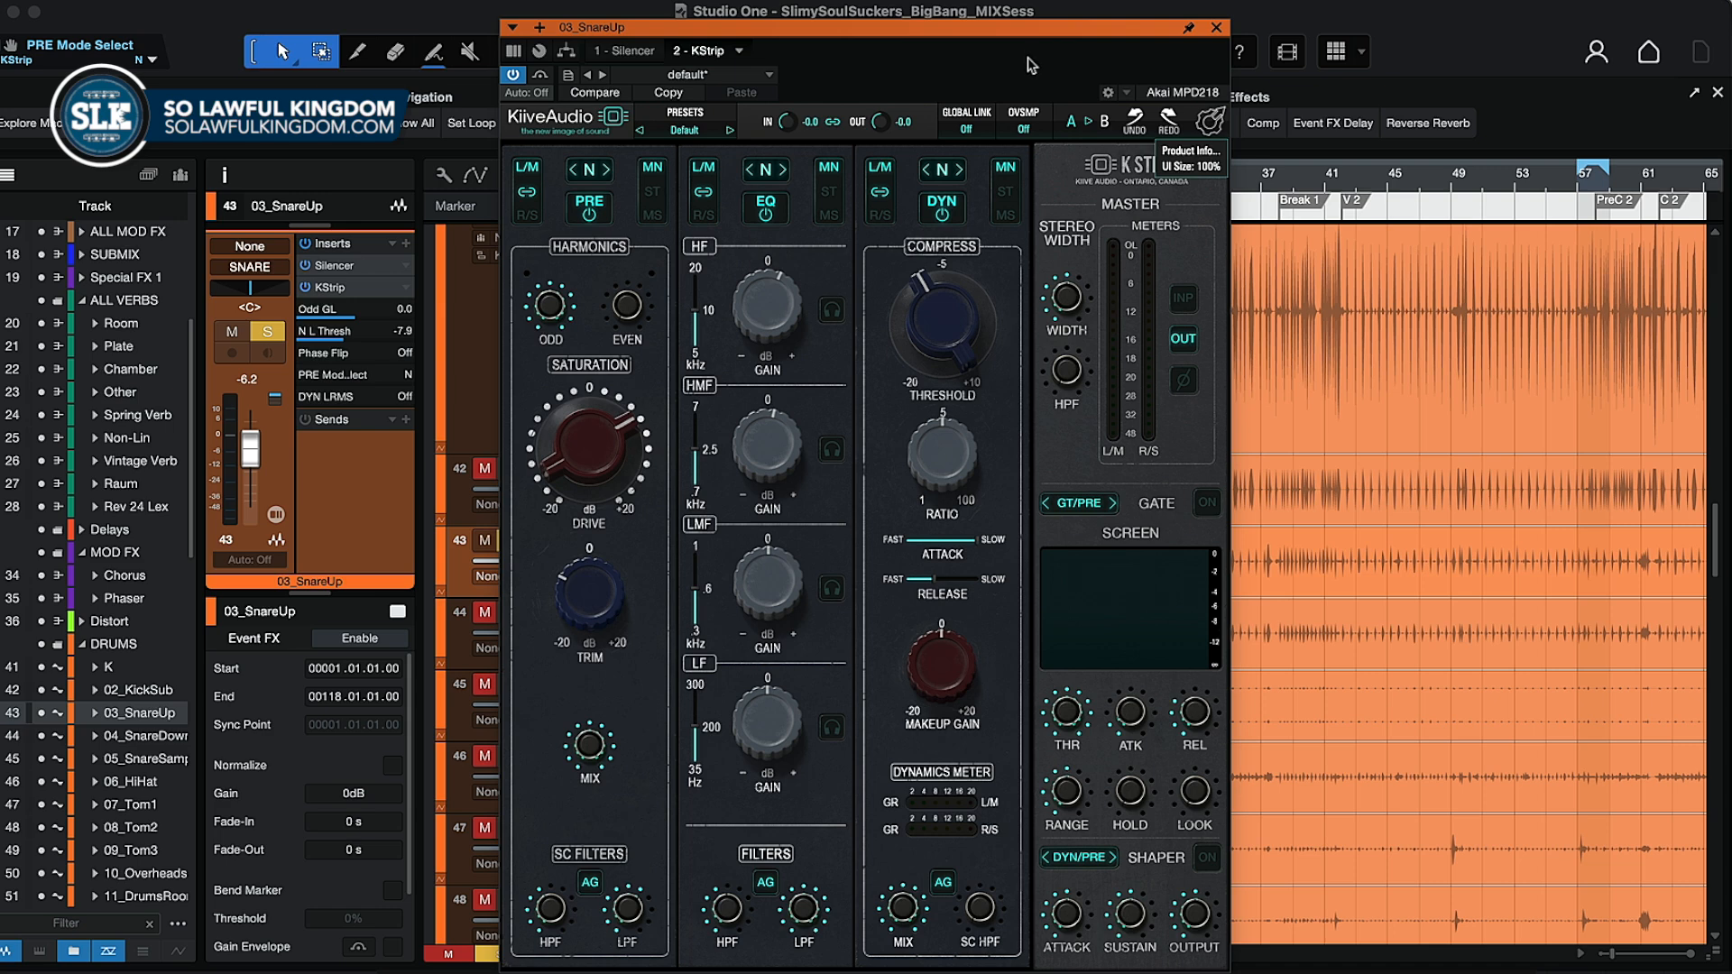
drag(1051, 61, 1049, 60)
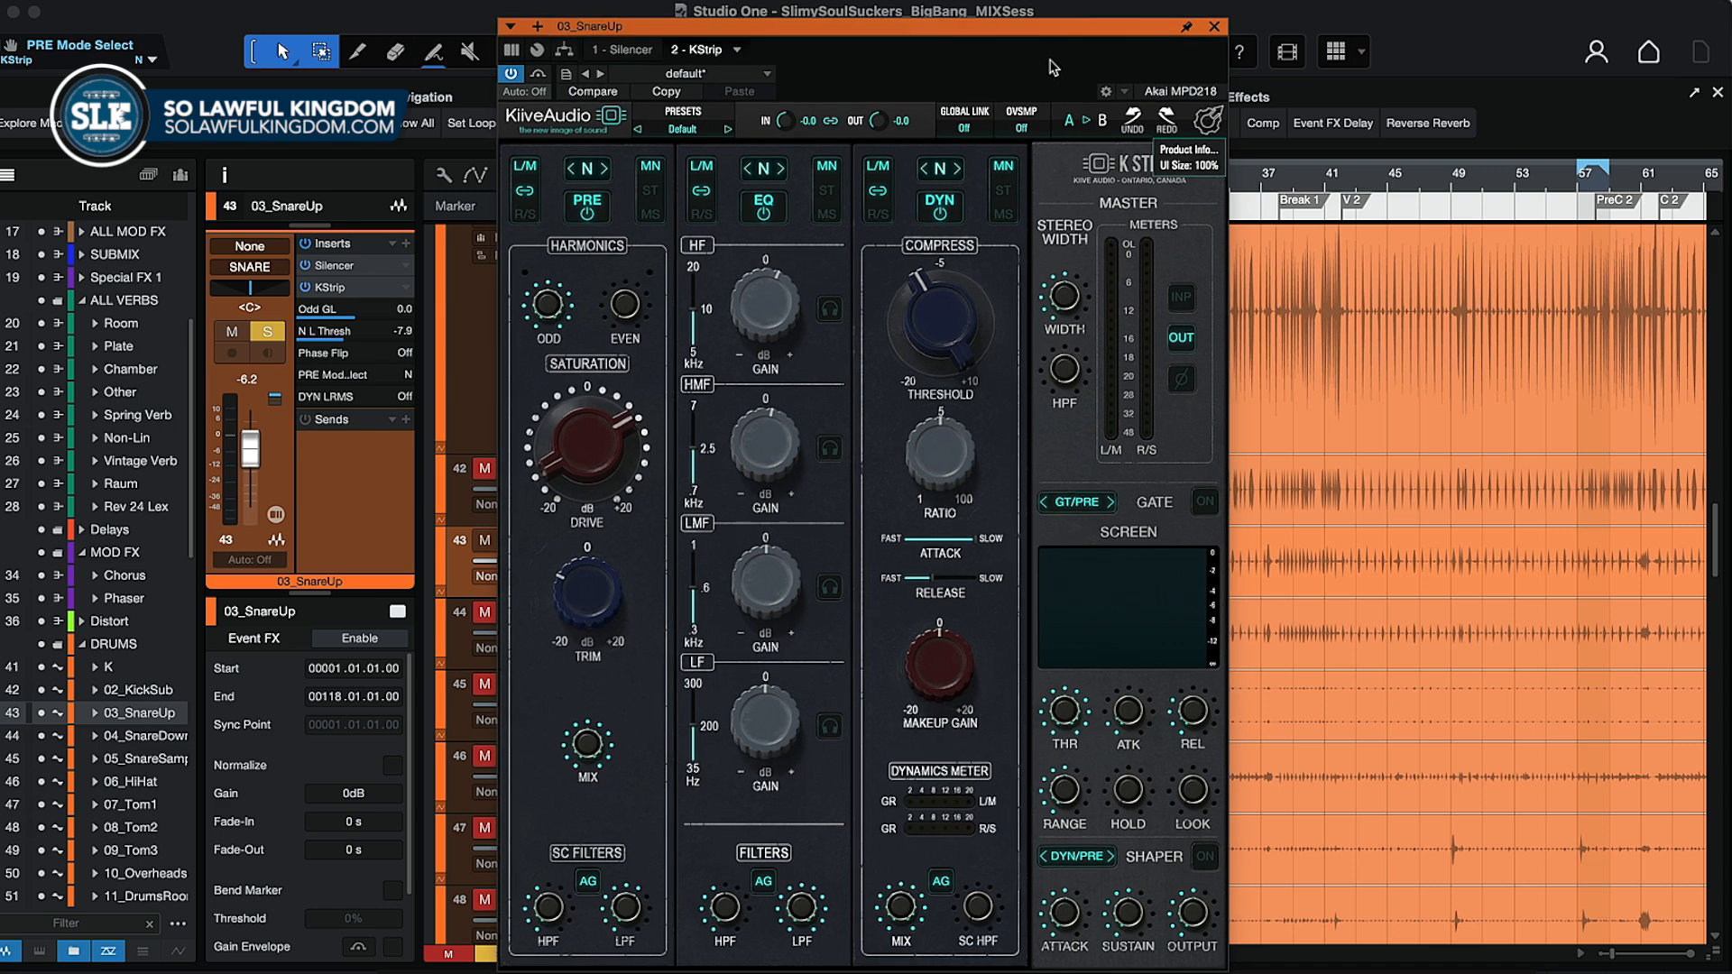
- Dismiss the interface size list and try the master stereo width control, returning it to 100%
click(1215, 124)
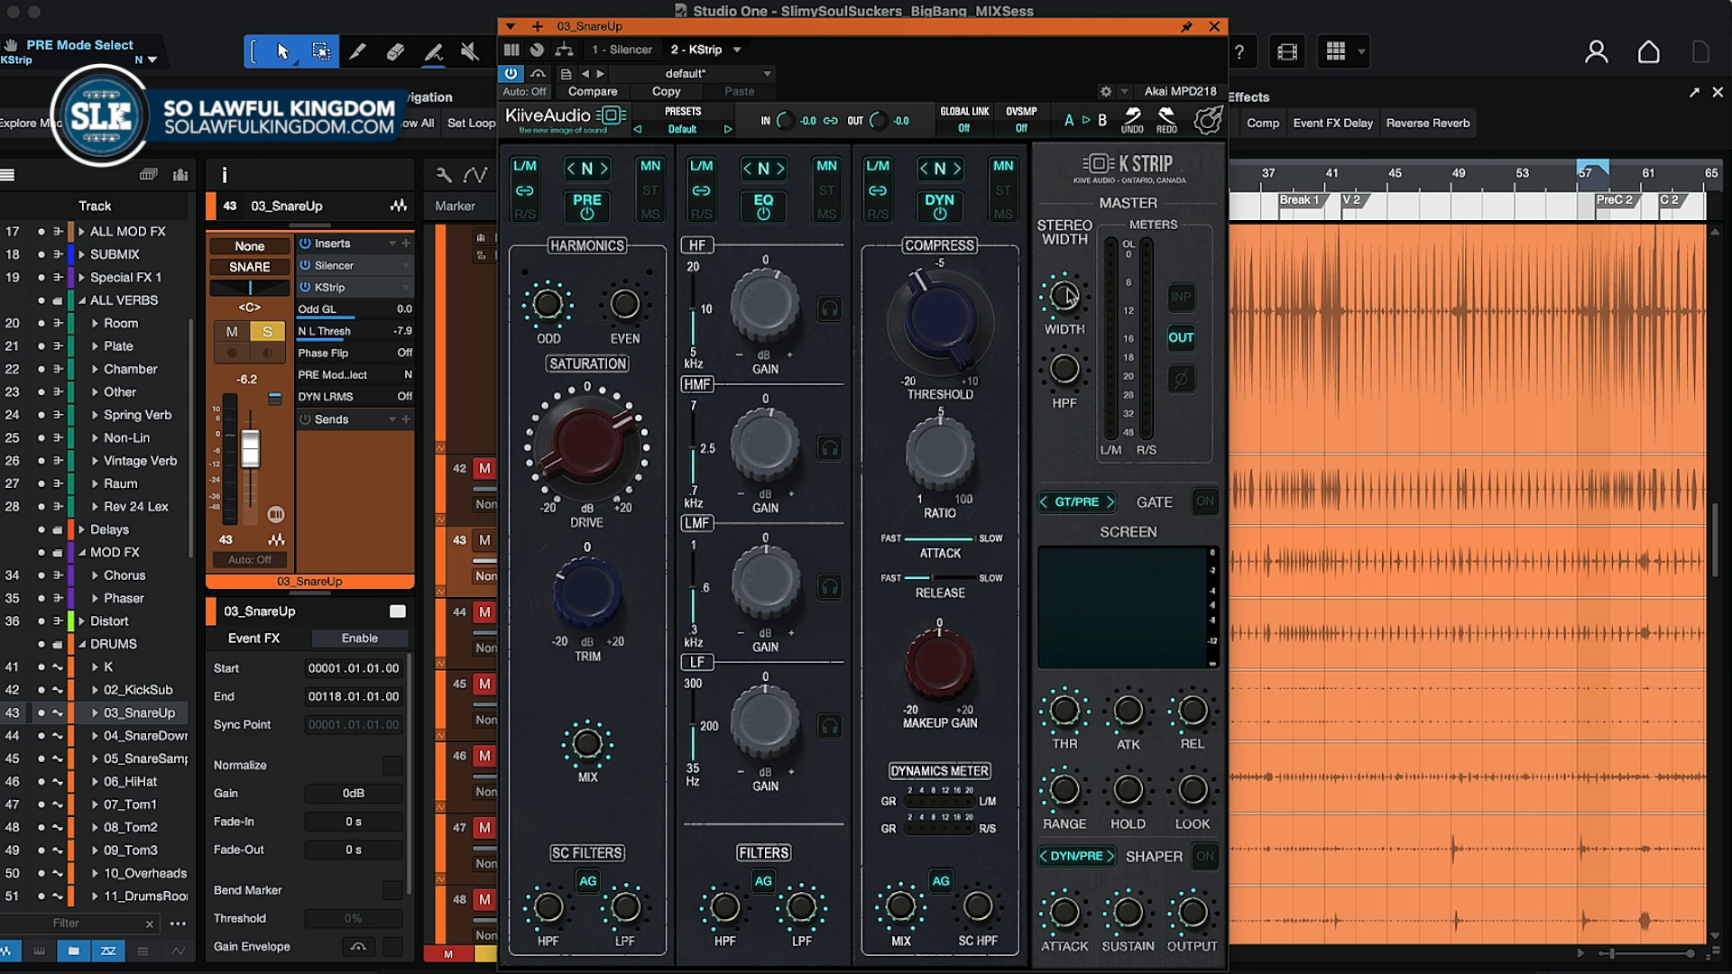
mouse_move(1068, 301)
drag(1069, 308, 1069, 291)
mouse_move(1065, 297)
mouse_down()
mouse_move(1099, 273)
mouse_move(1097, 298)
mouse_move(1065, 313)
mouse_up()
drag(1119, 54, 1145, 40)
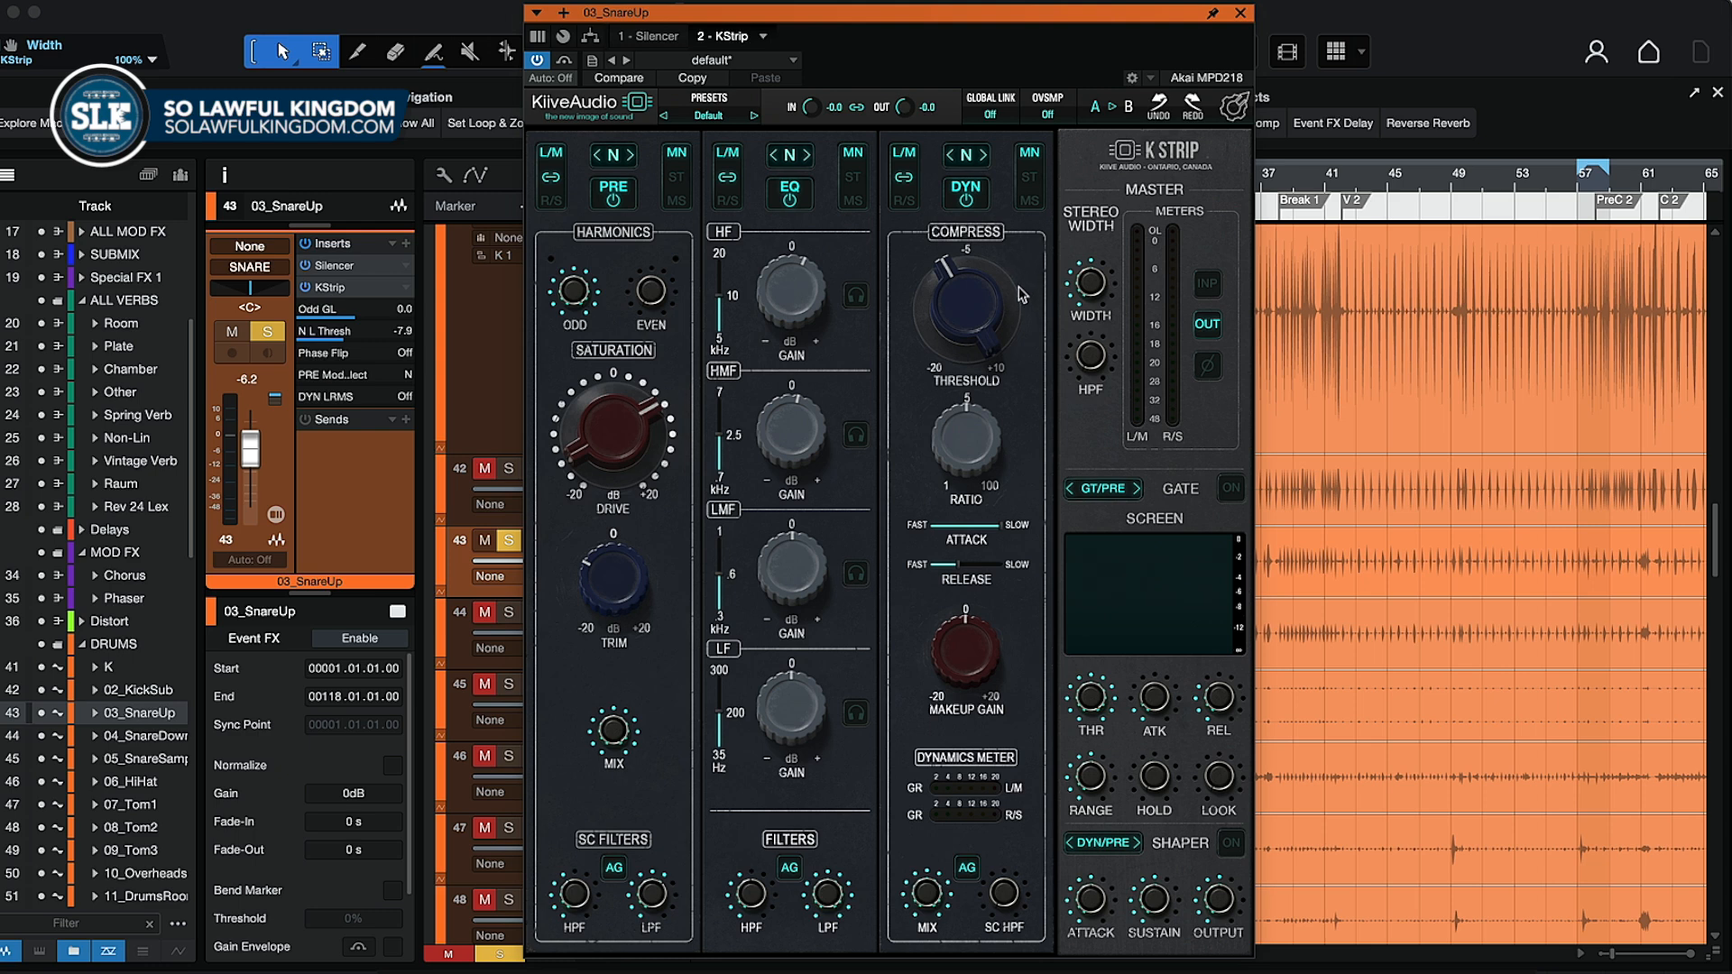
drag(1135, 18, 1125, 14)
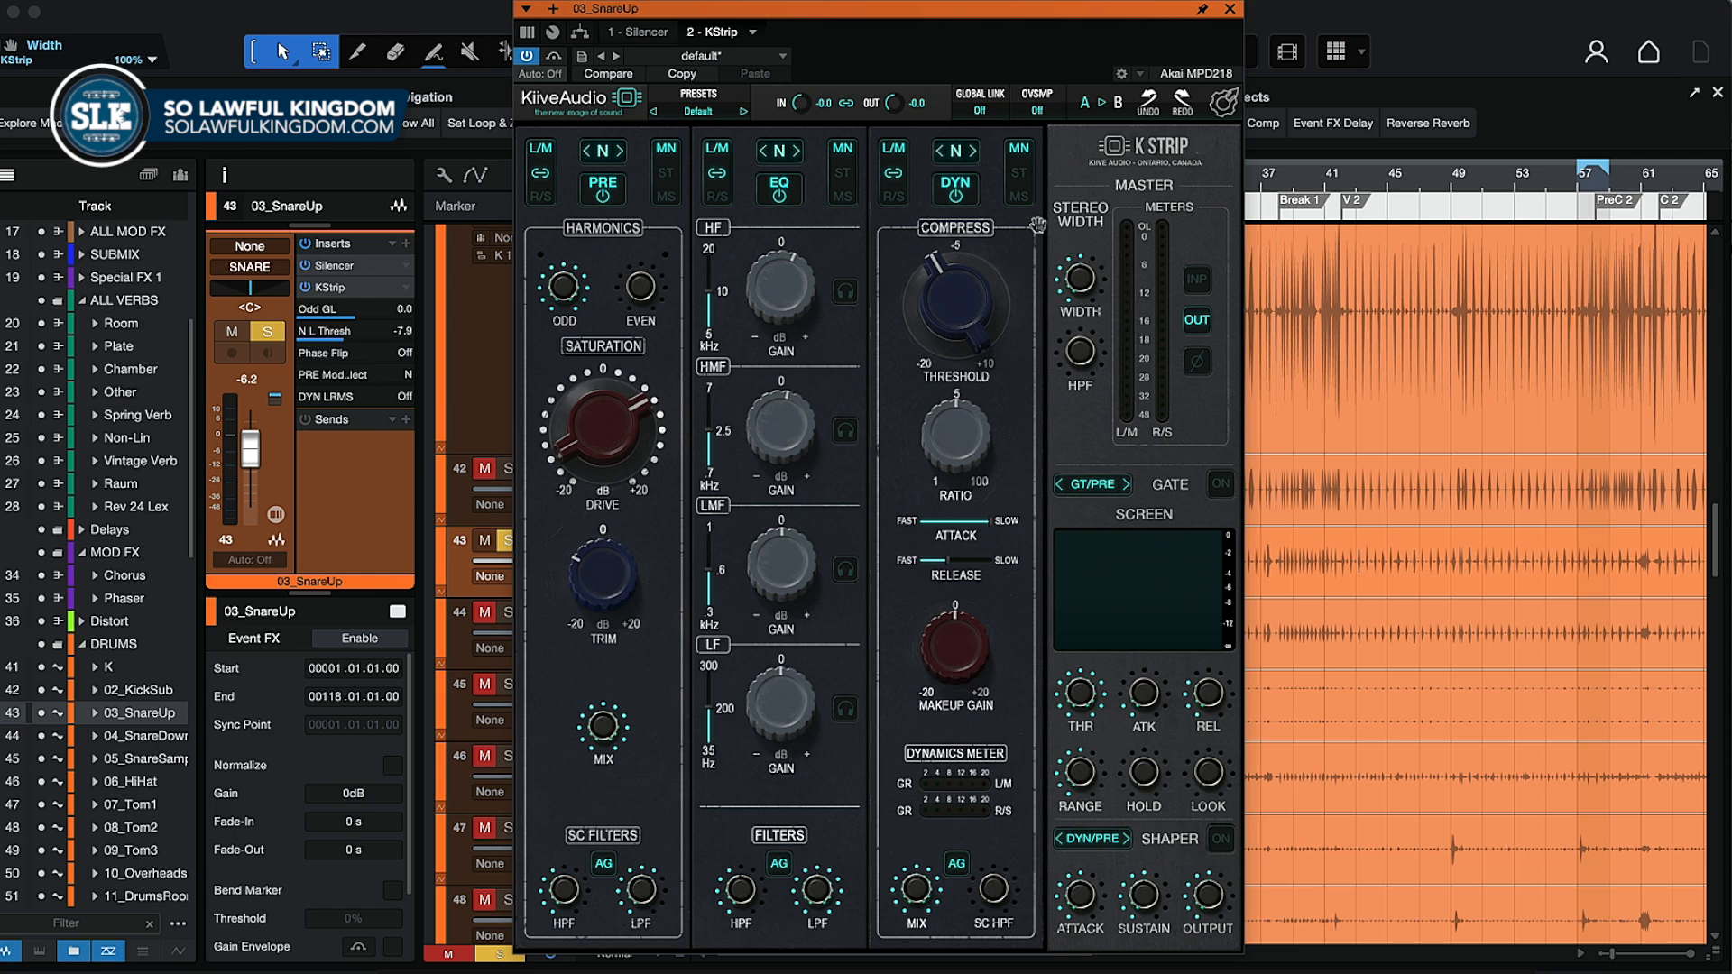
drag(1115, 20, 1128, 18)
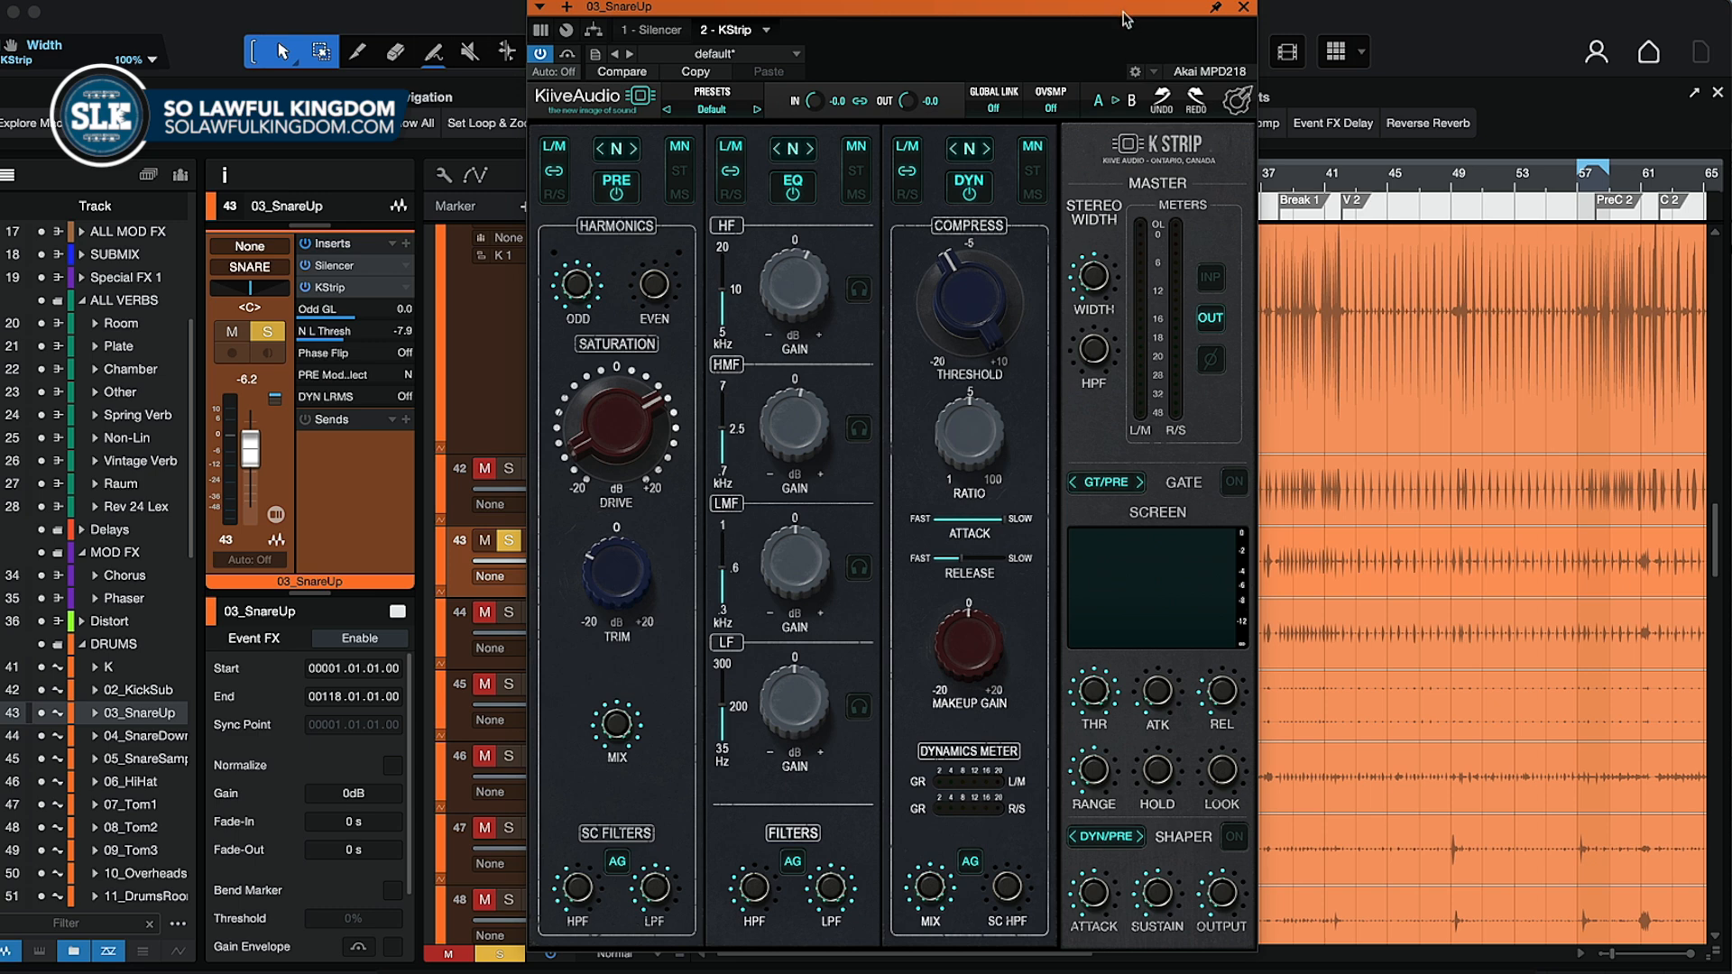
drag(1123, 9, 1380, 9)
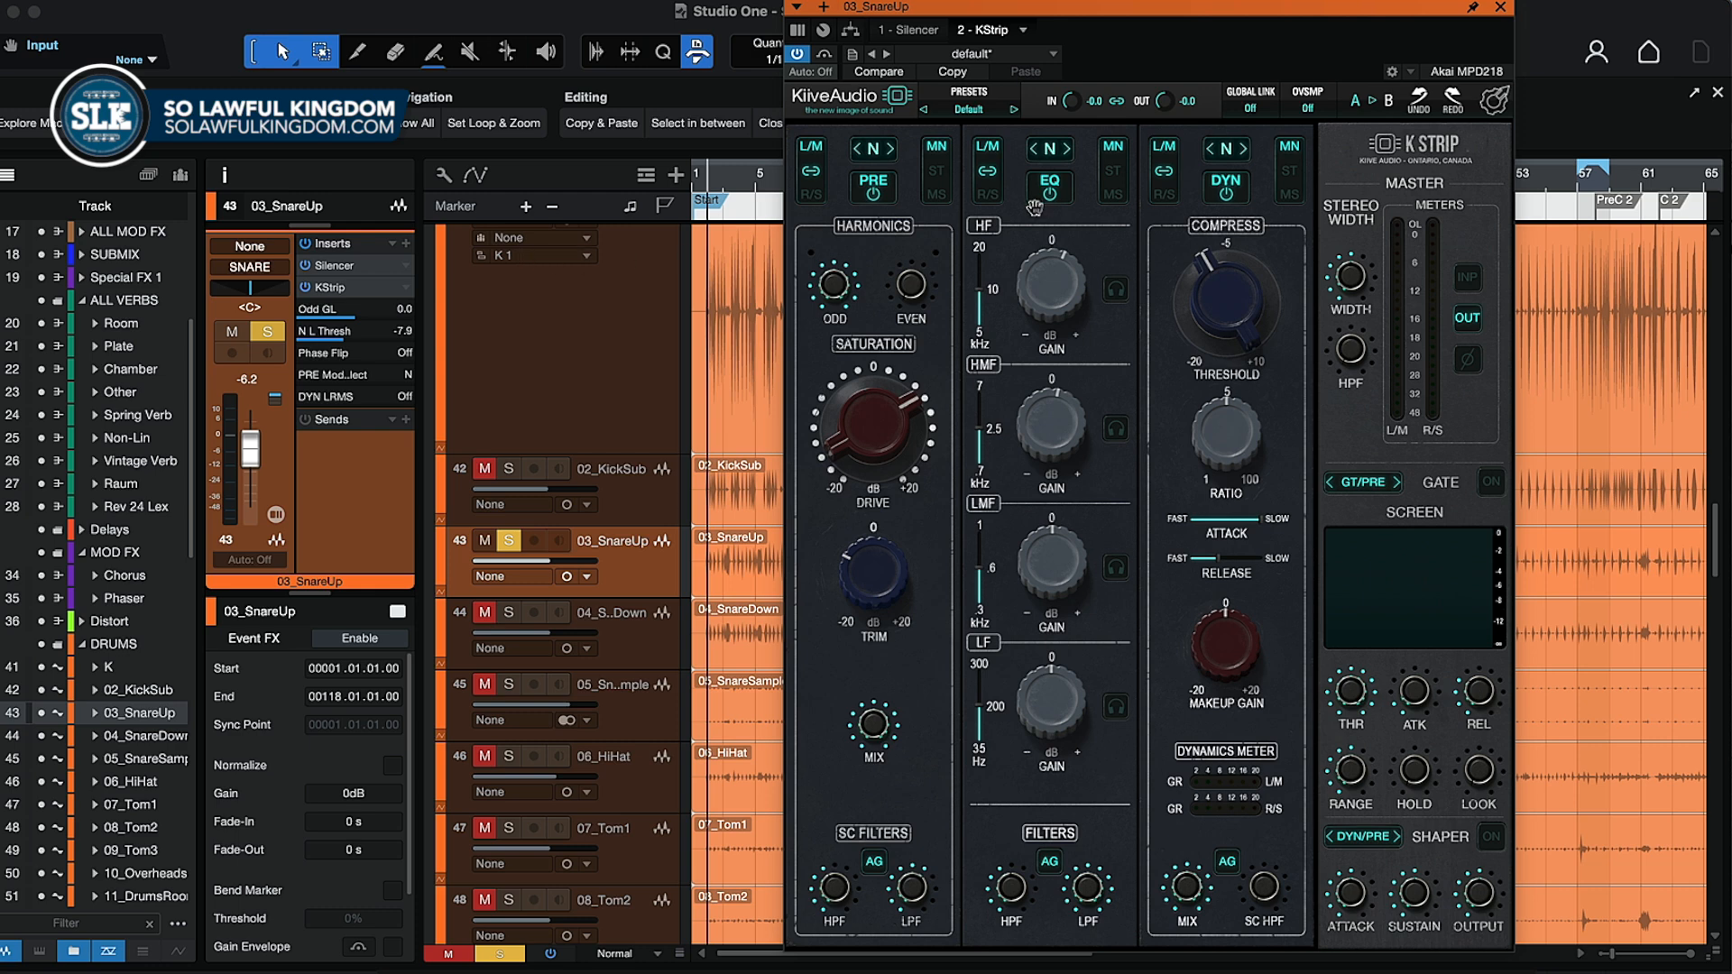
drag(1354, 16, 1327, 12)
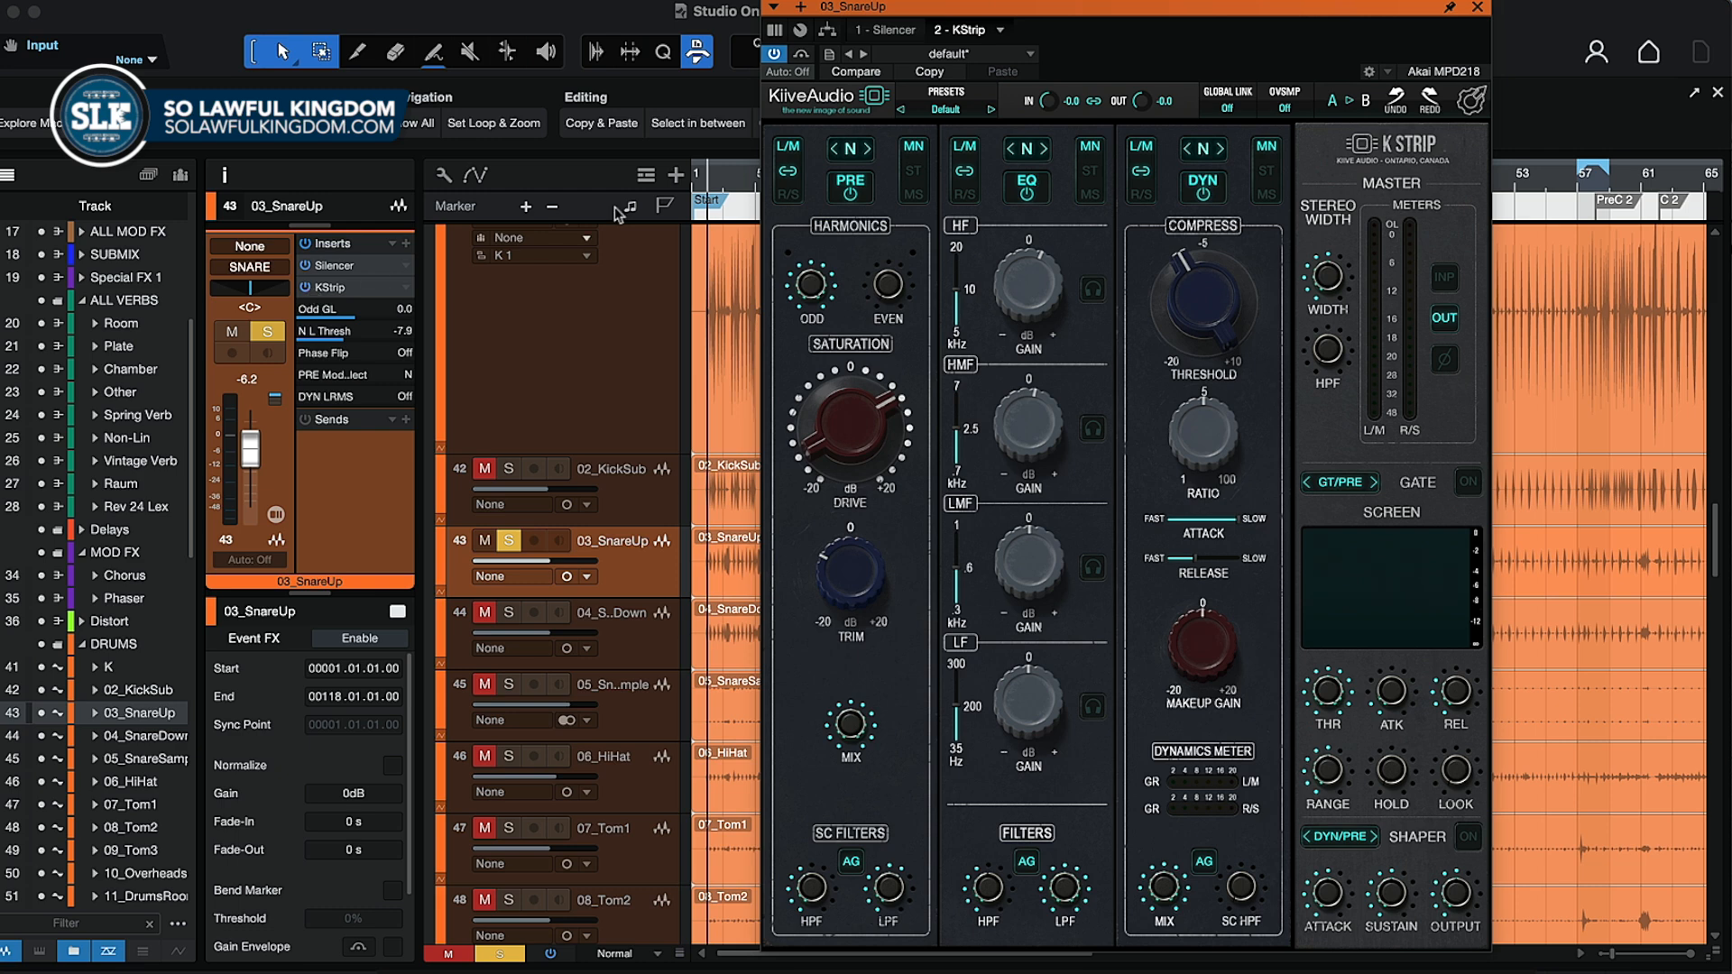
- Play the 03_SnareUp track with Silencer and KStrip bypassed, and re-enable both plug-ins for comparison
drag(976, 16, 849, 19)
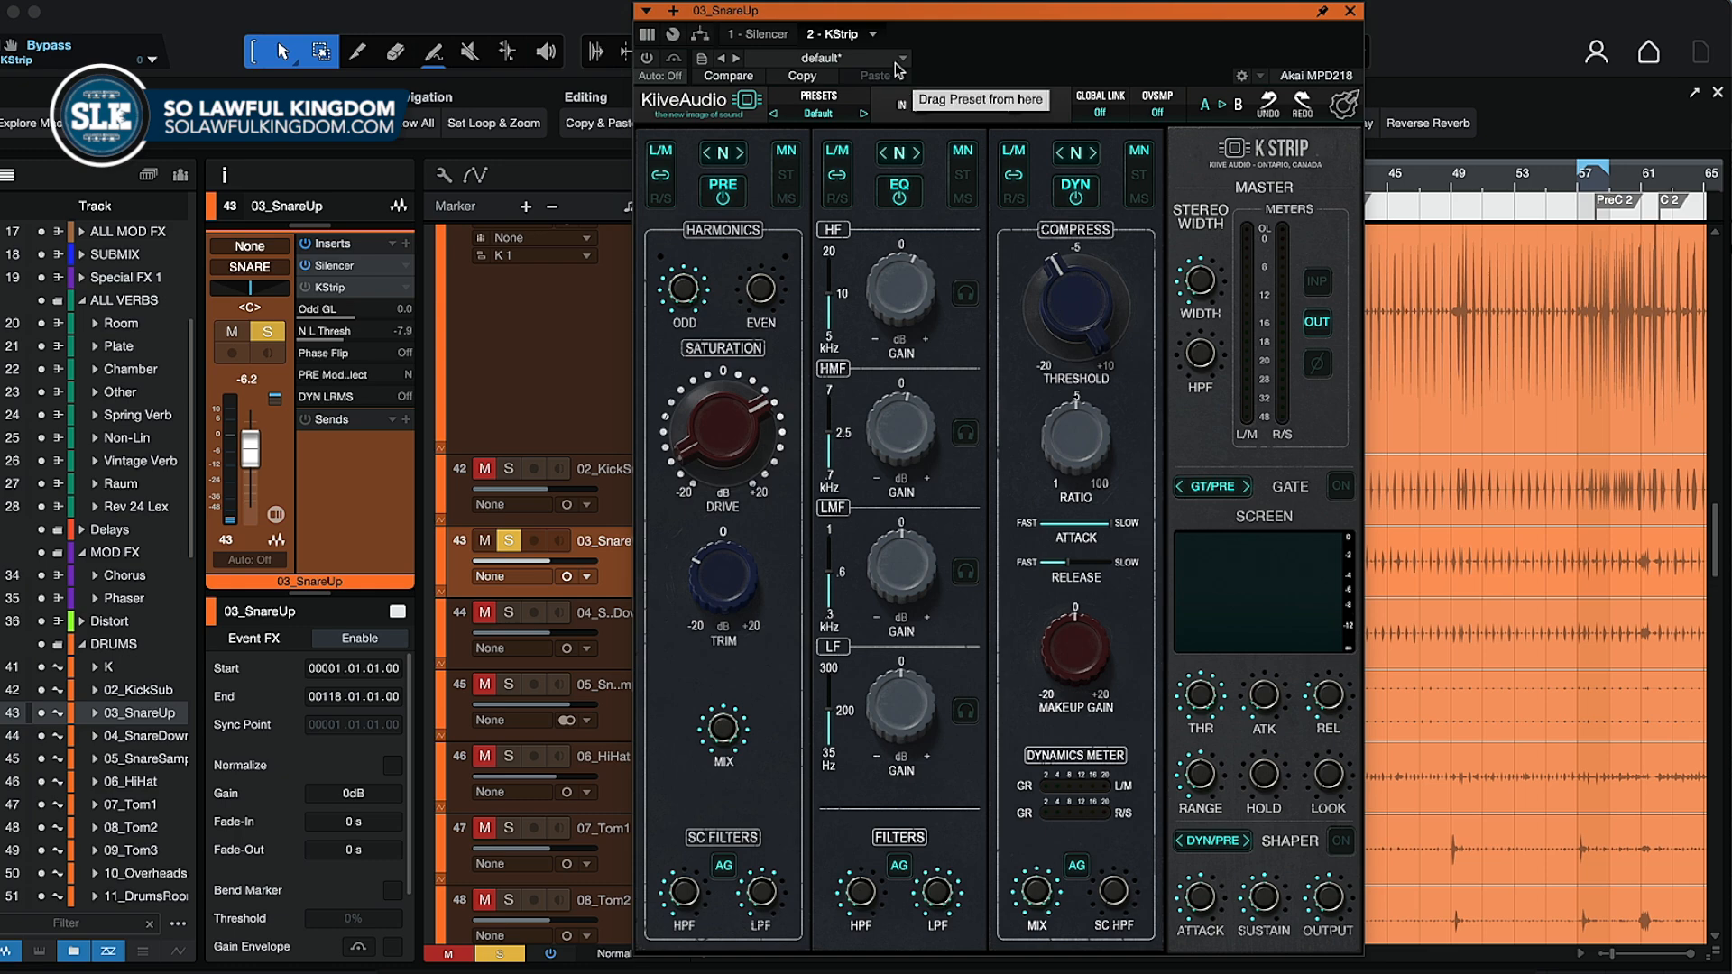
drag(930, 11, 902, 14)
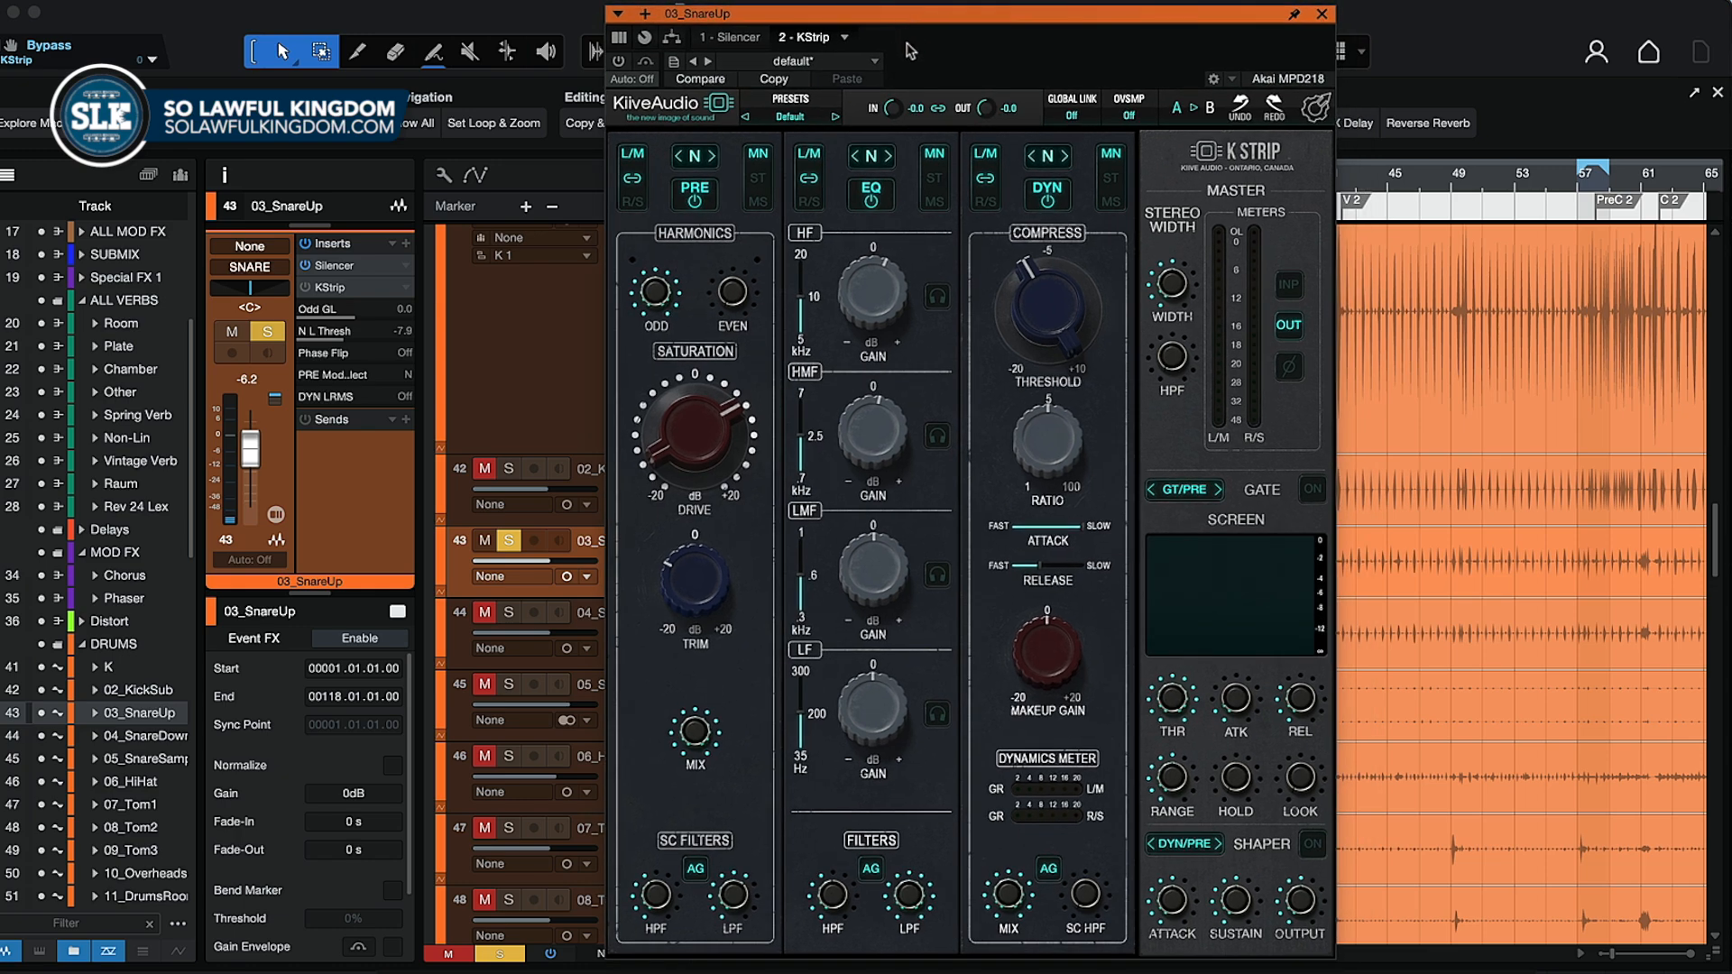
drag(920, 15, 1330, 73)
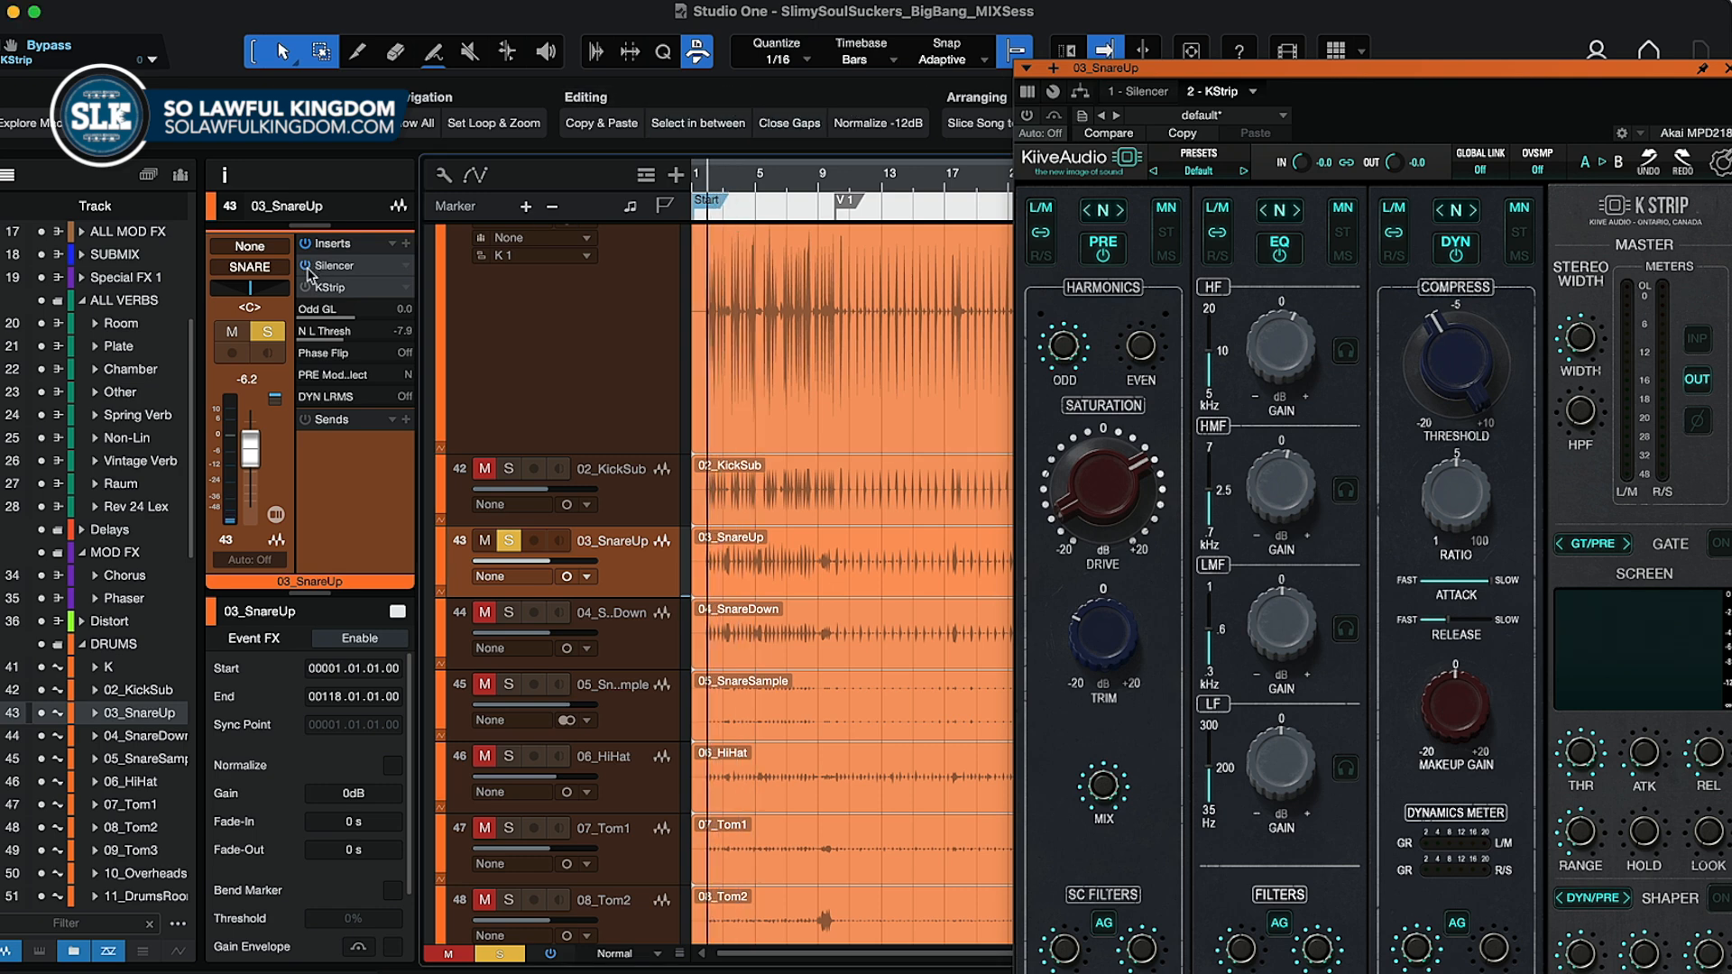
key(space)
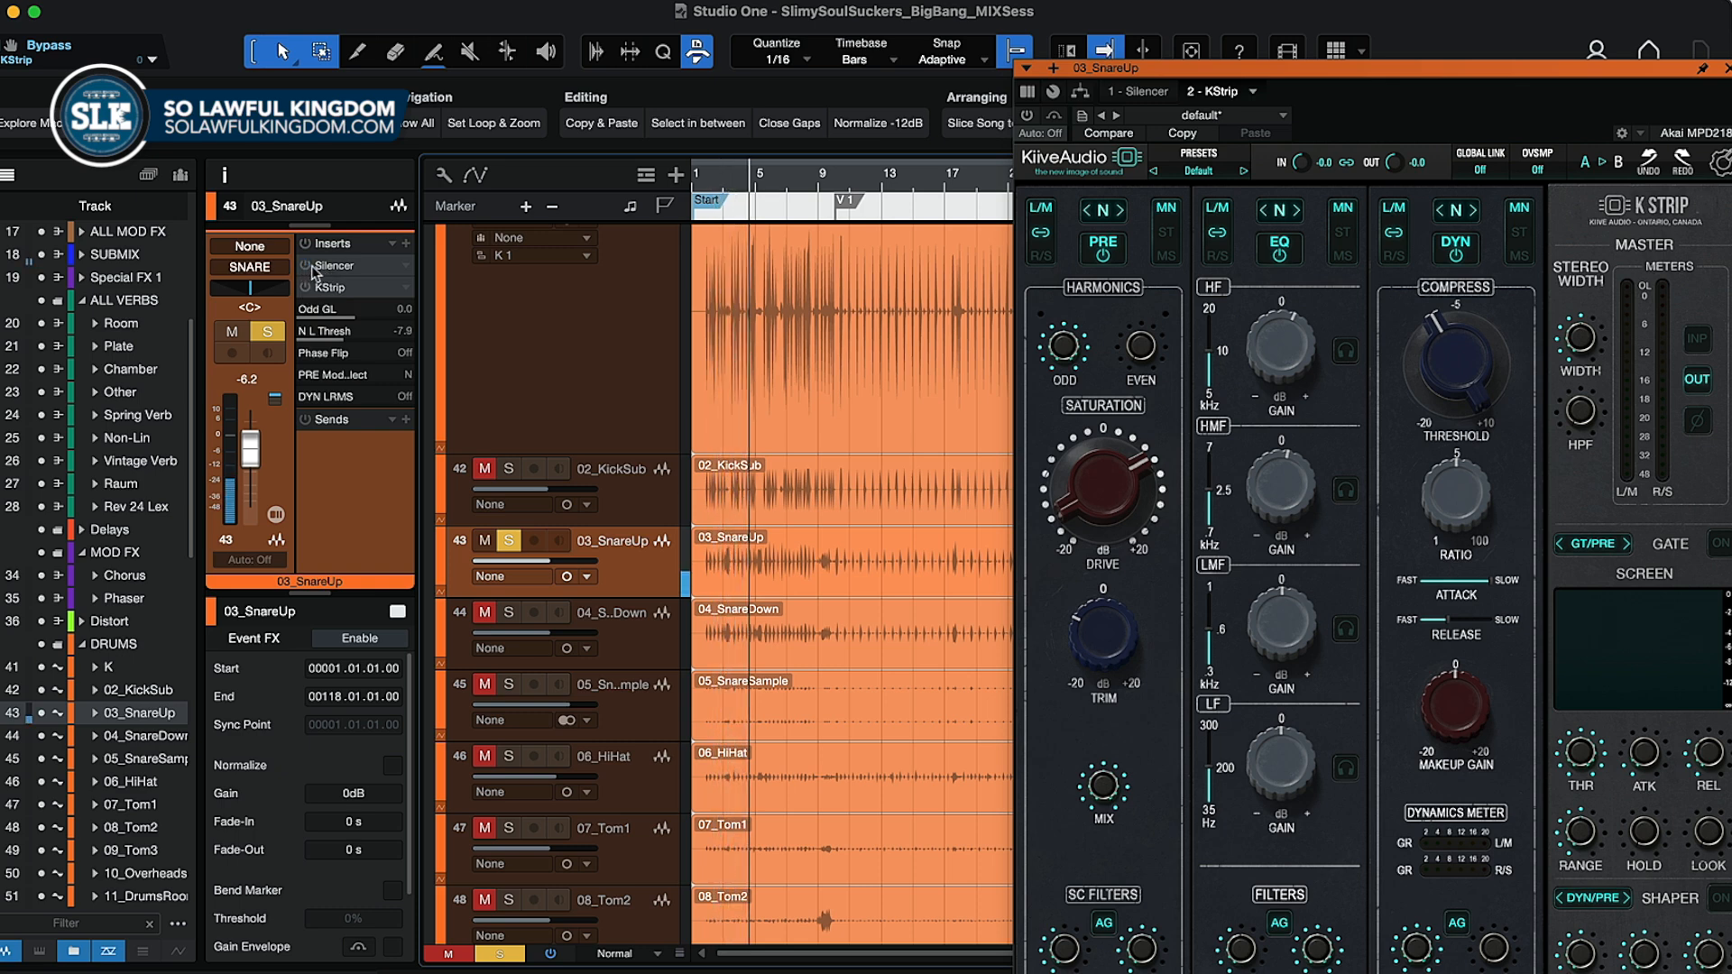
drag(1257, 79, 1032, 54)
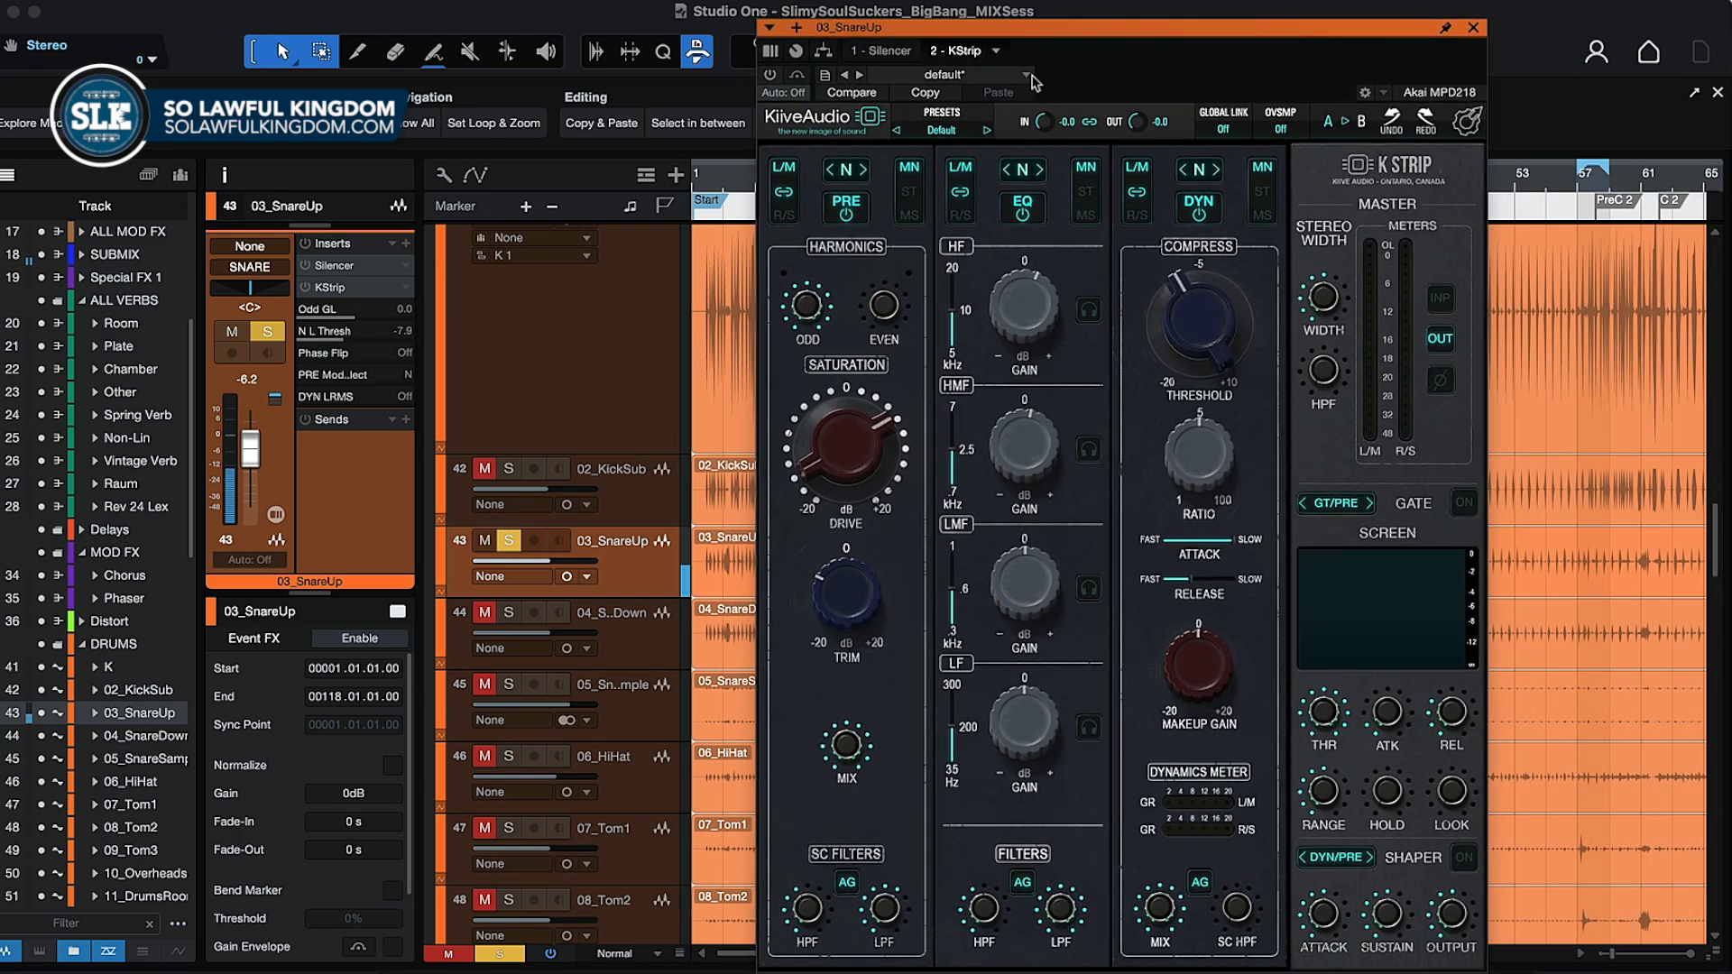
click(770, 76)
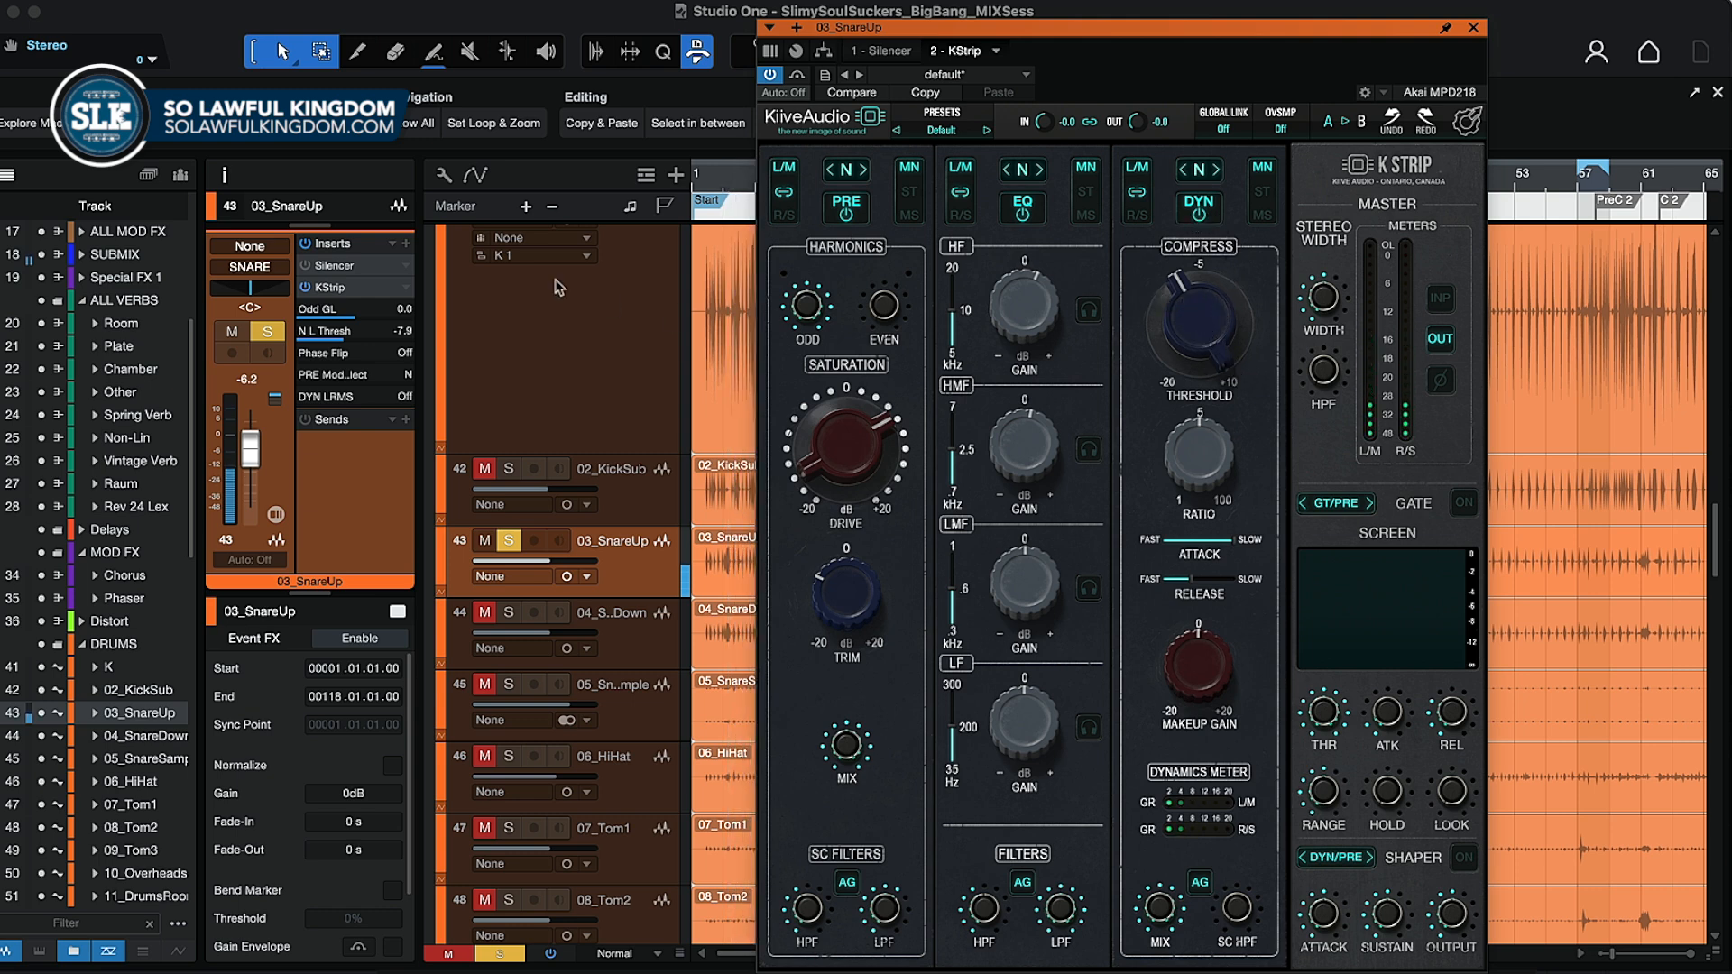
- Set the Silencer threshold on the snare track to about -16.8 dB, stopping playback, and return to the KStrip plug-in
click(349, 269)
drag(793, 328, 792, 382)
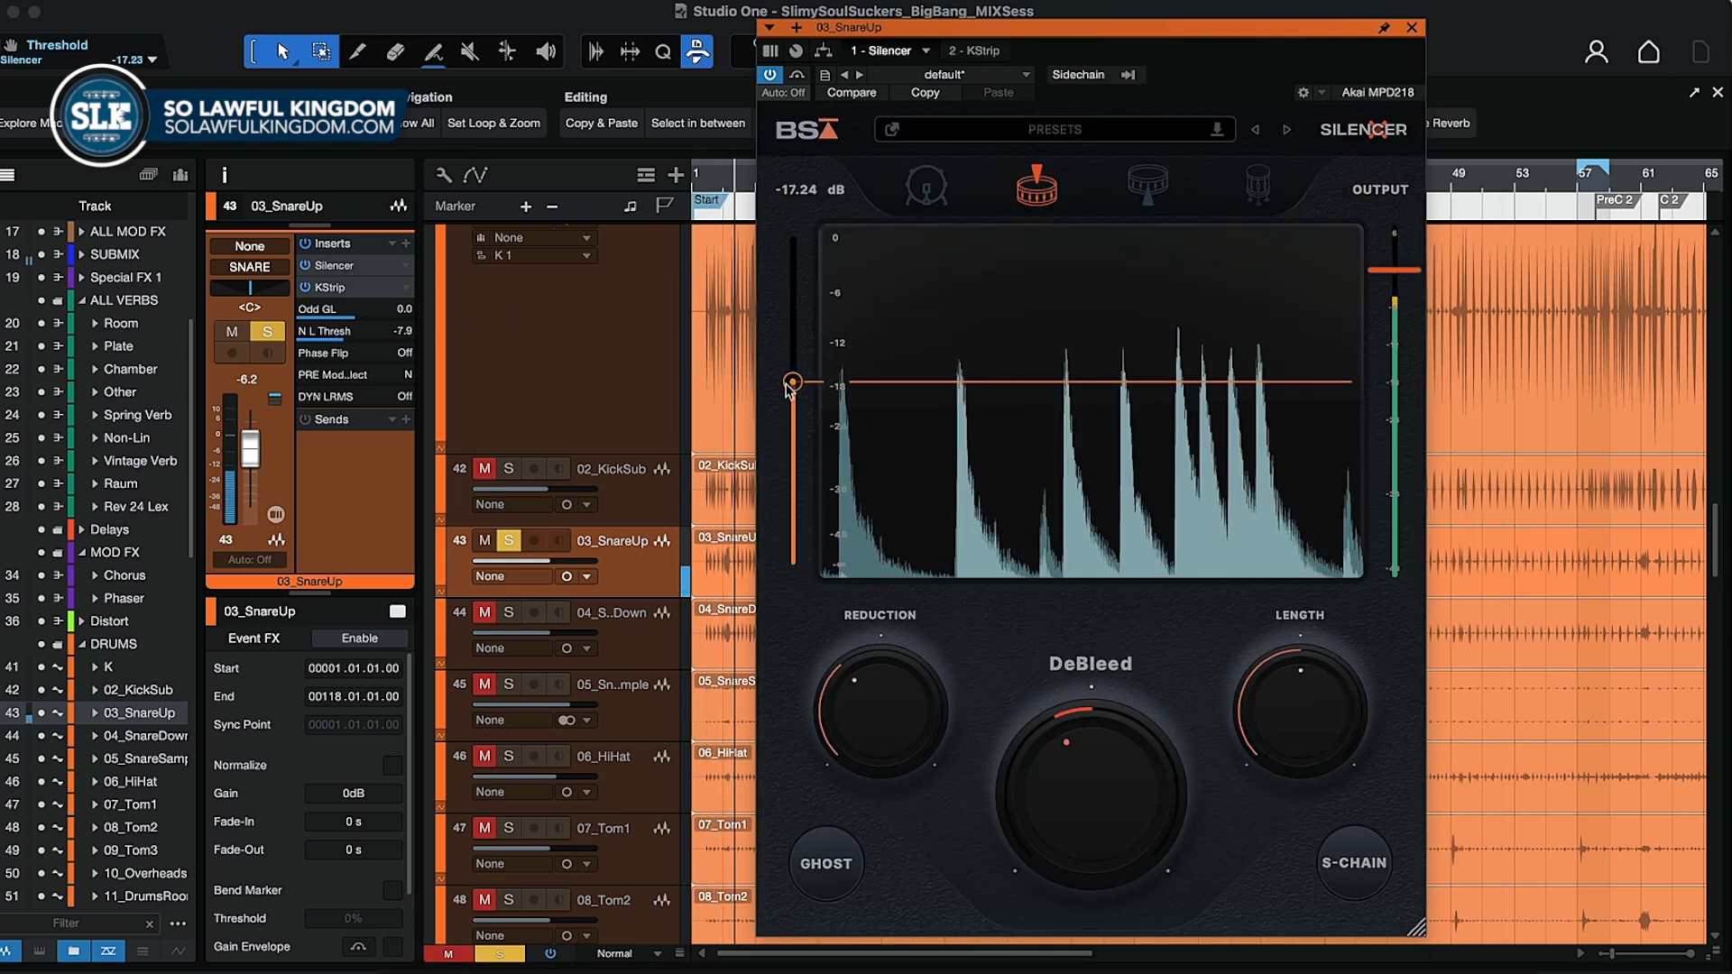
click(1412, 28)
key(space)
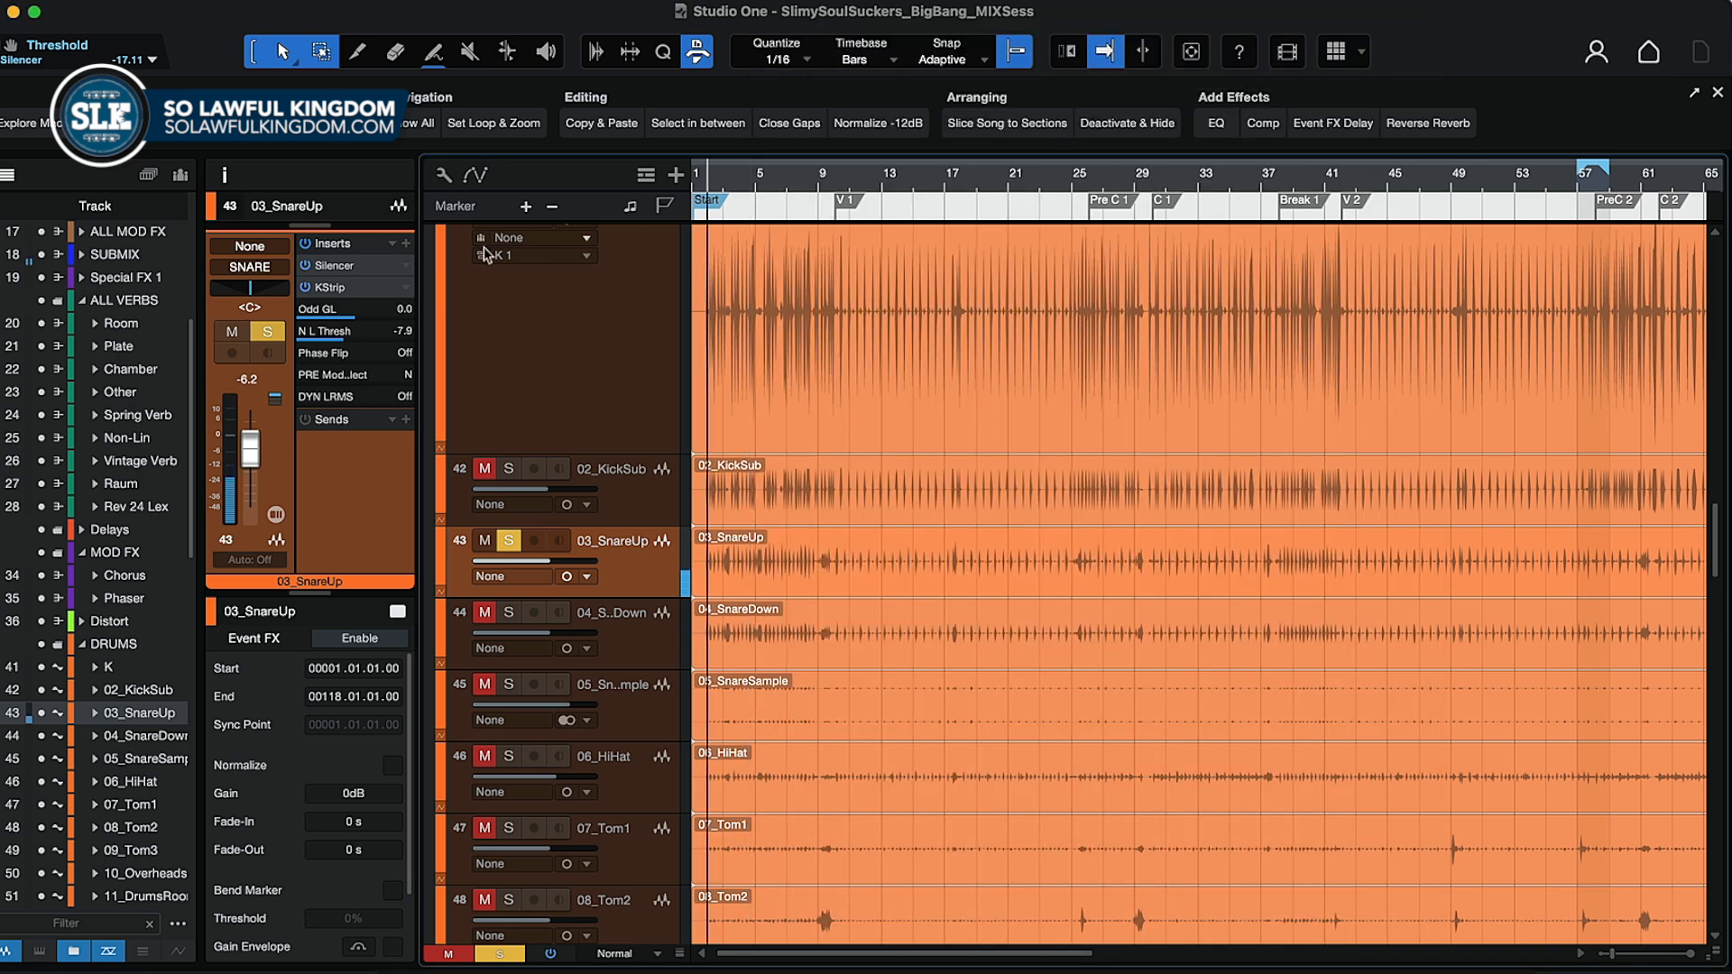
click(355, 270)
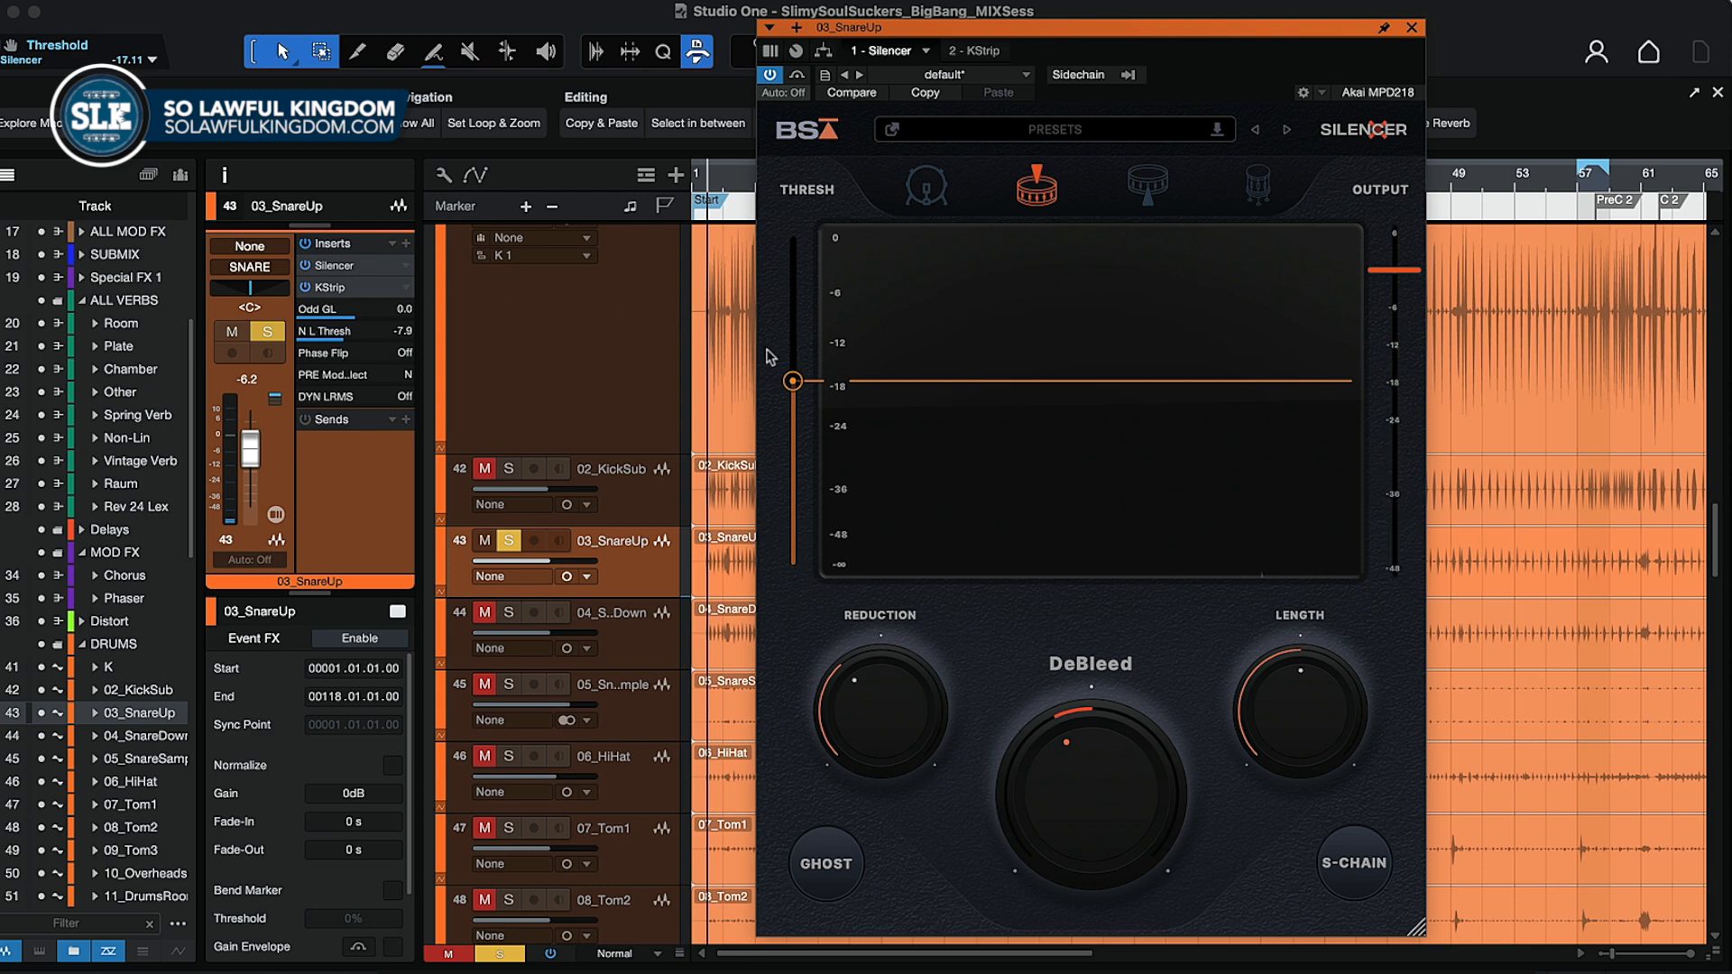
drag(792, 381, 793, 379)
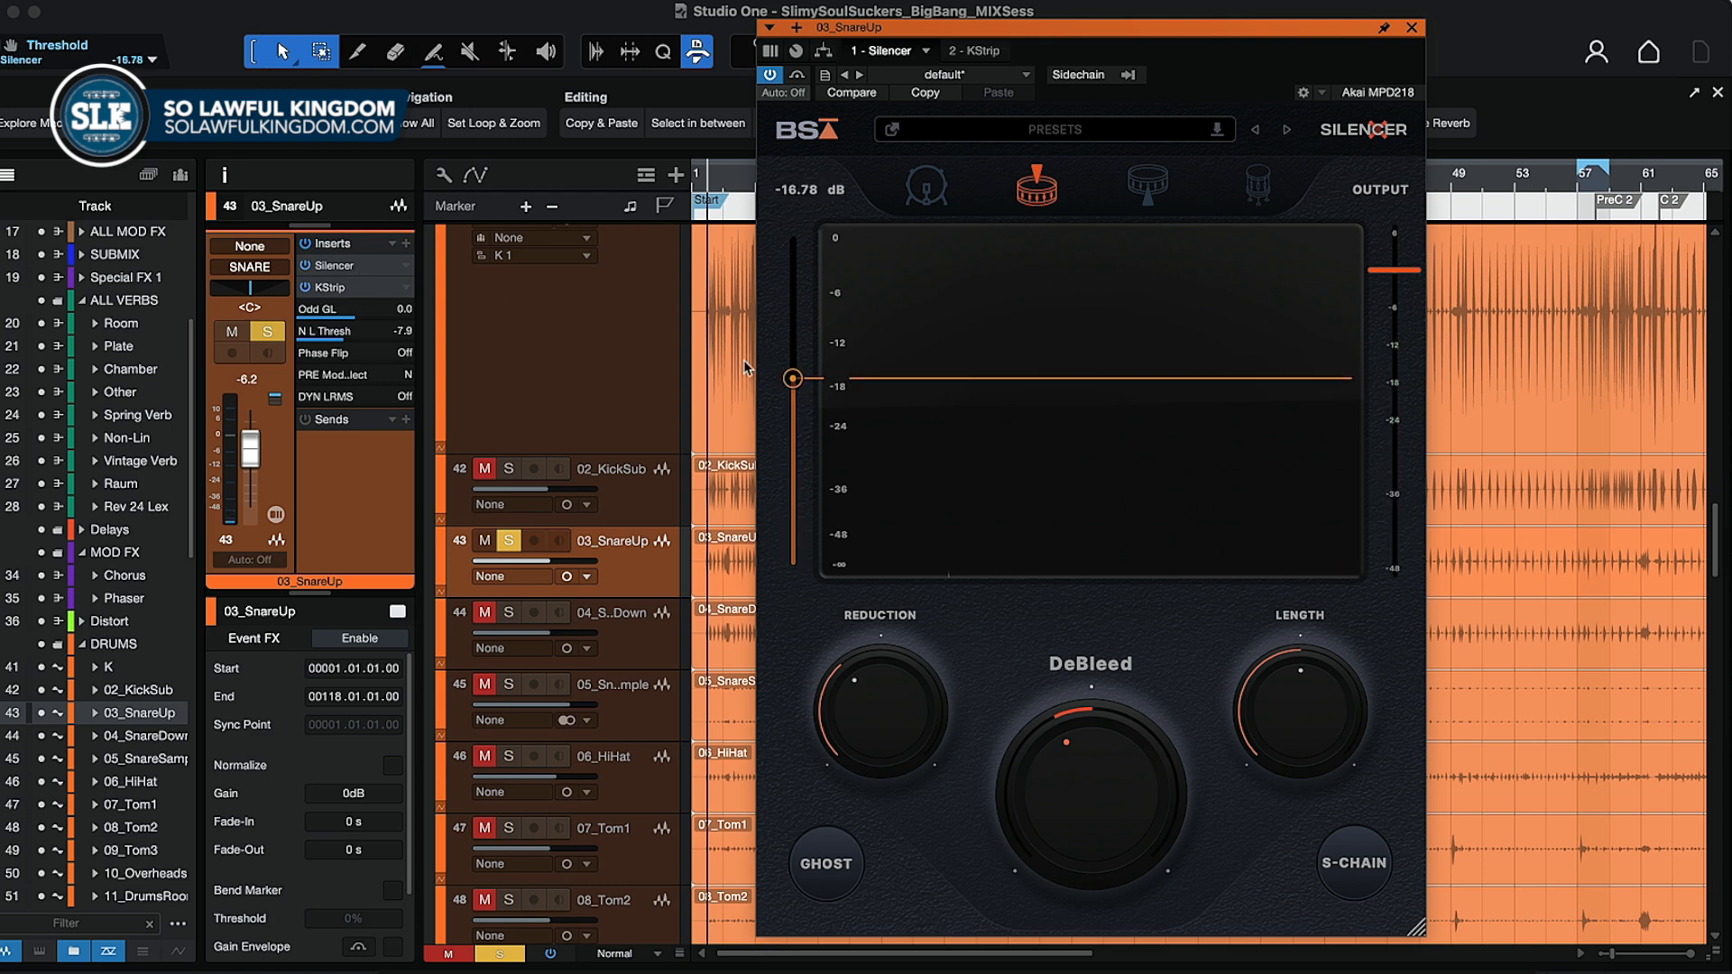
click(361, 294)
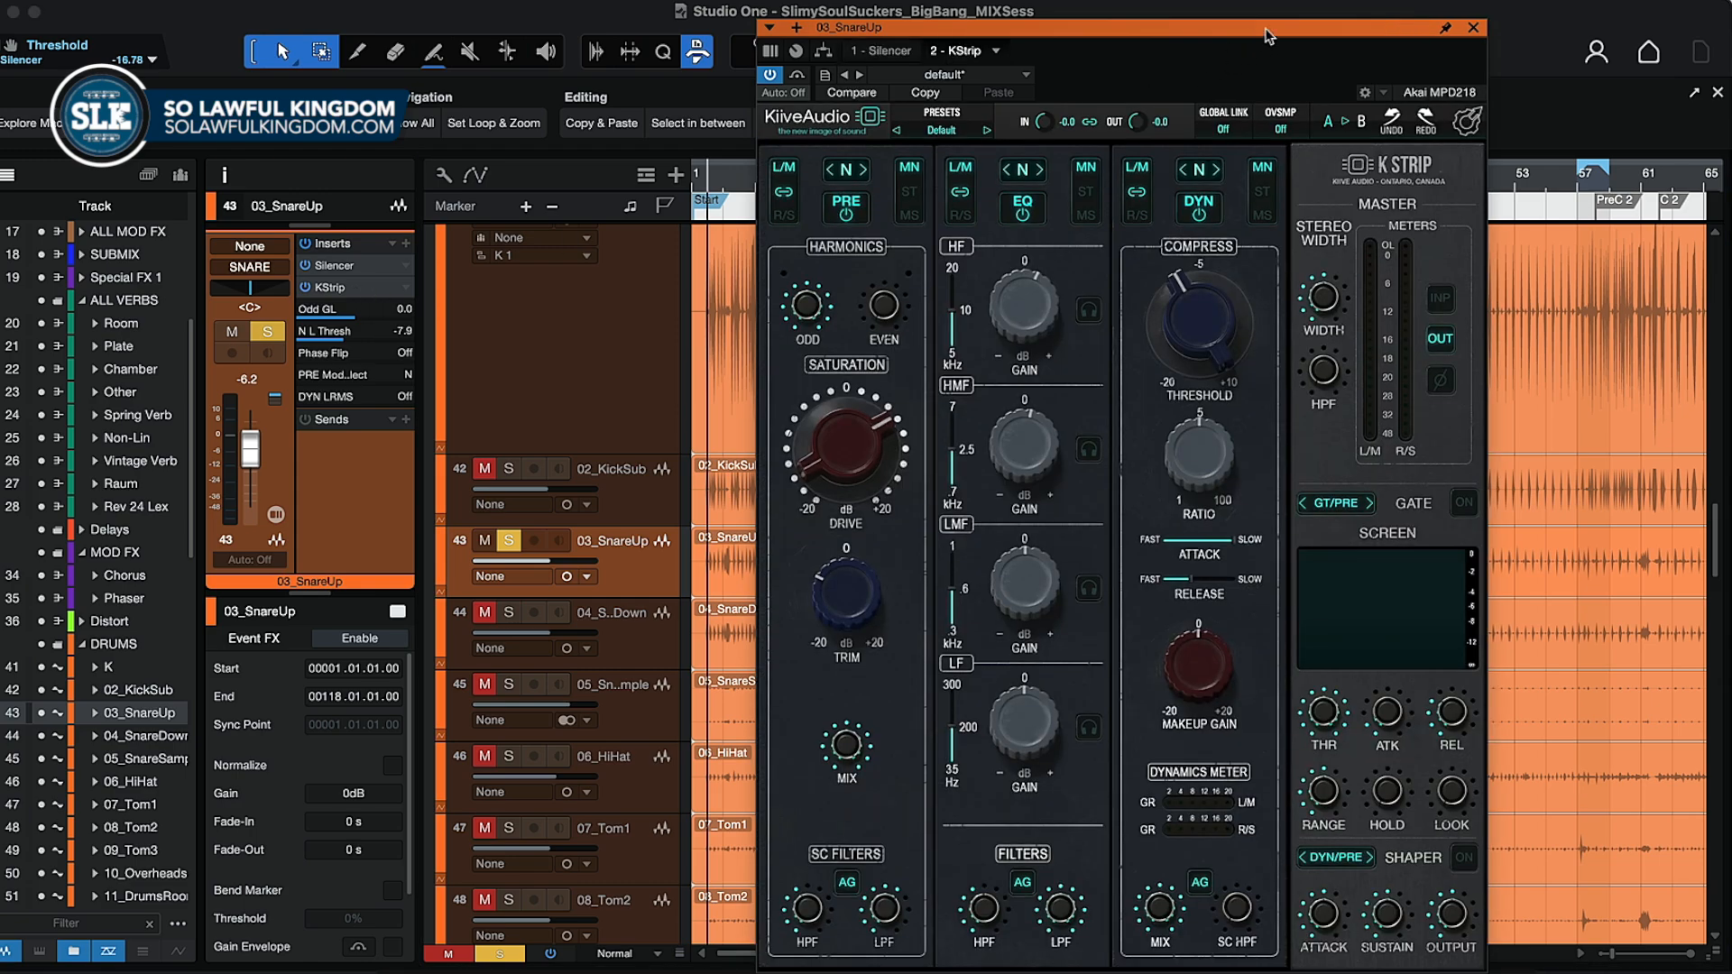
- Bypass KStrip on the snare track and re-enable it for comparison
drag(1265, 29, 1042, 17)
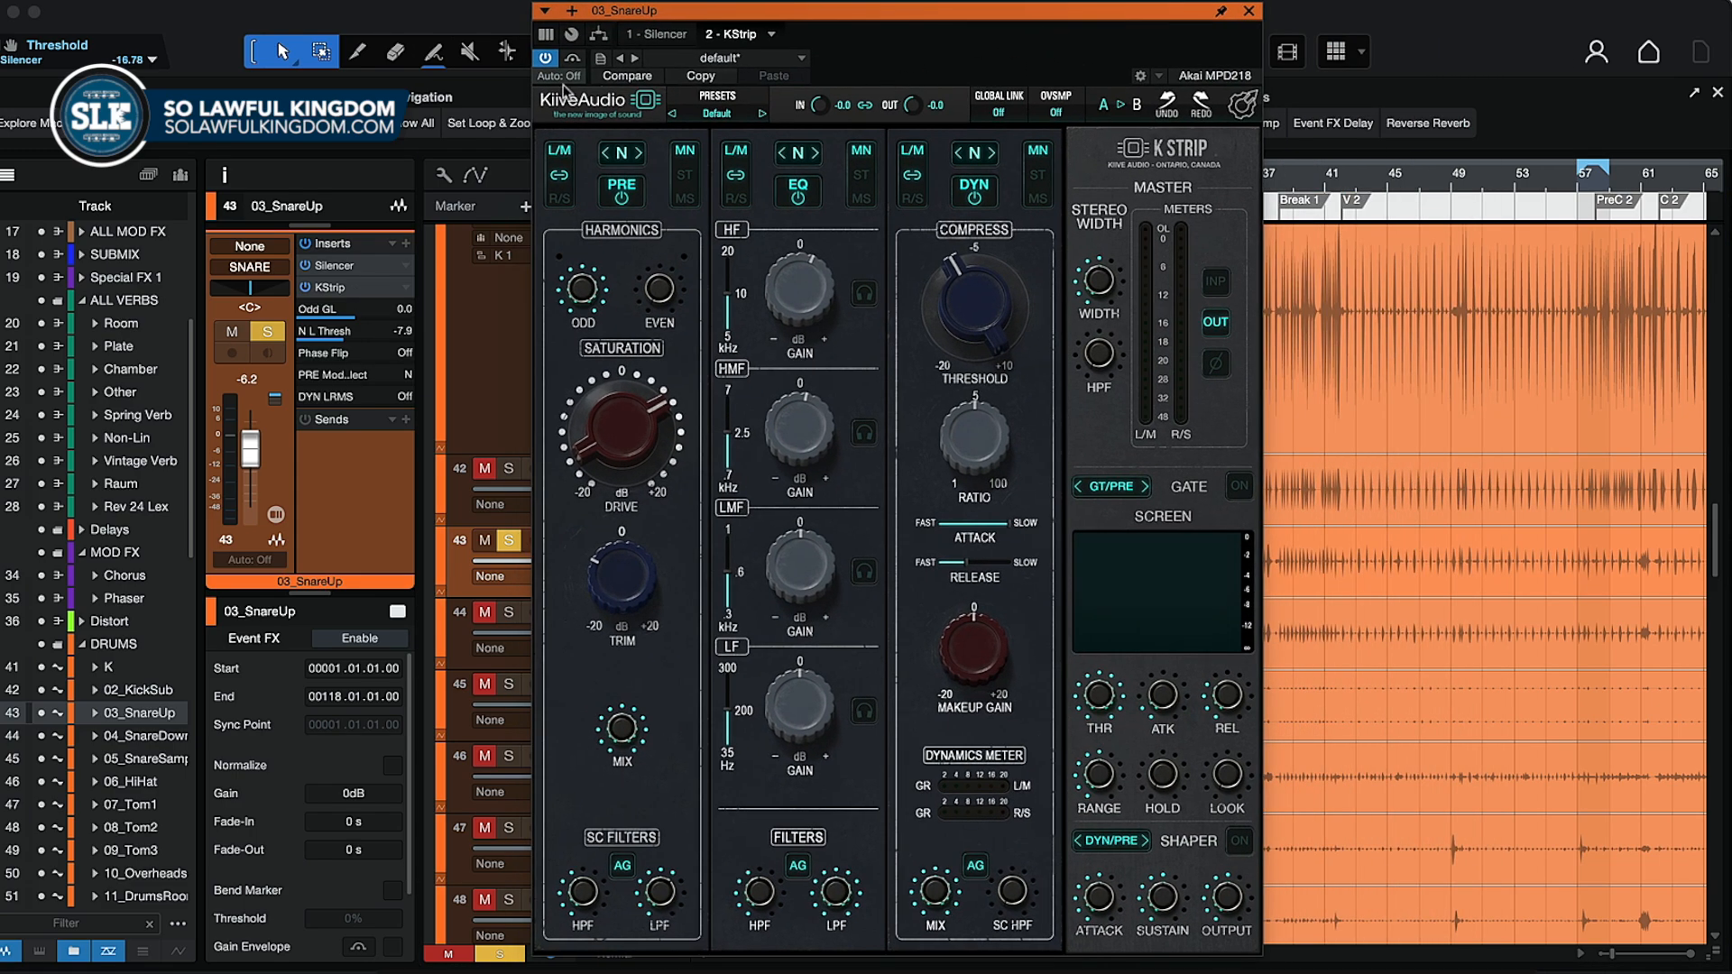
click(547, 61)
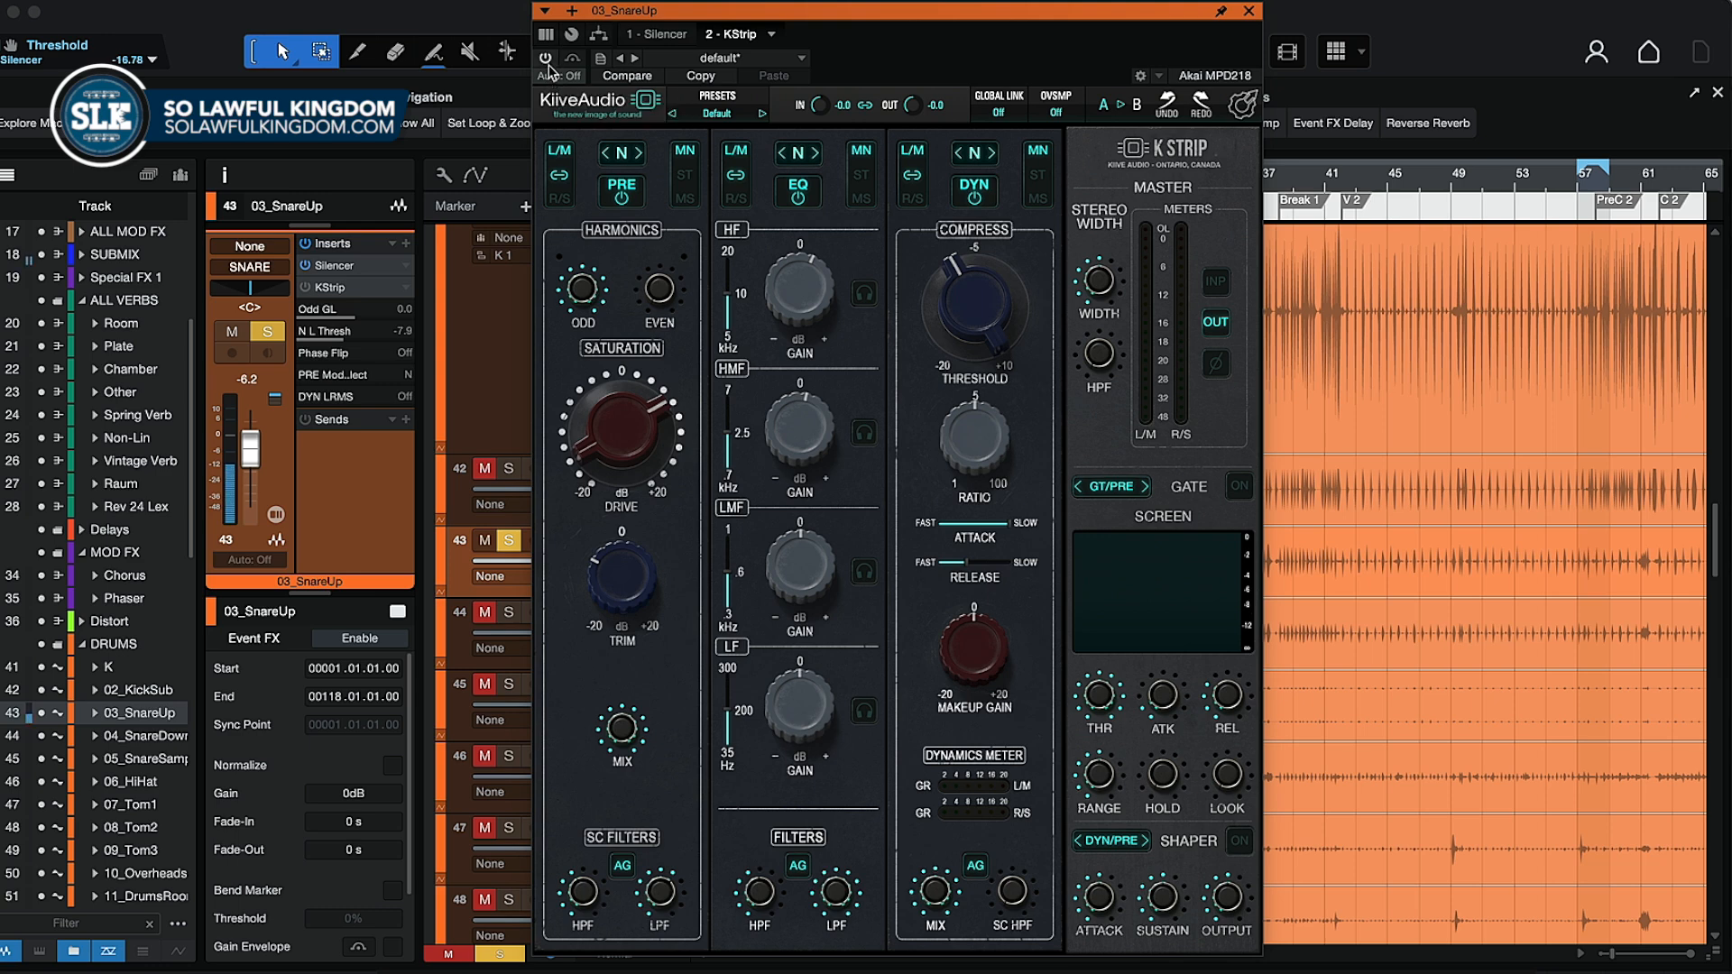
click(546, 60)
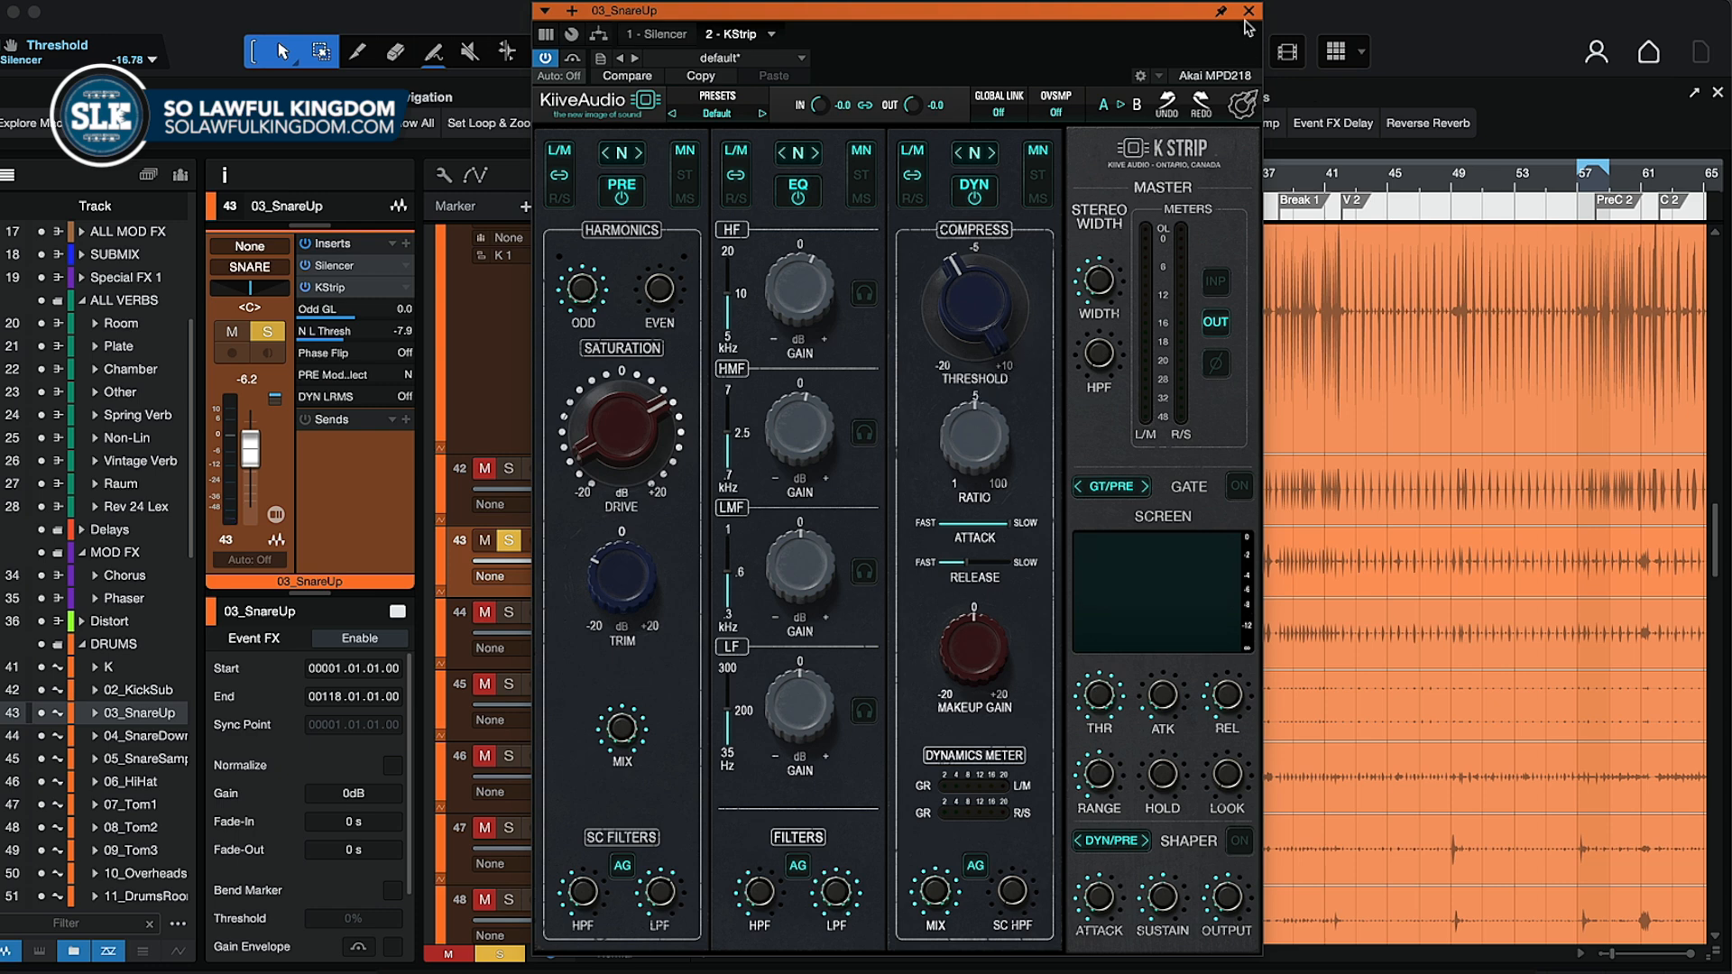
- Collapse the KStrip parameter list in the snare channel's inserts, dismiss the notification and reposition the plug-in window
drag(1185, 18, 1199, 14)
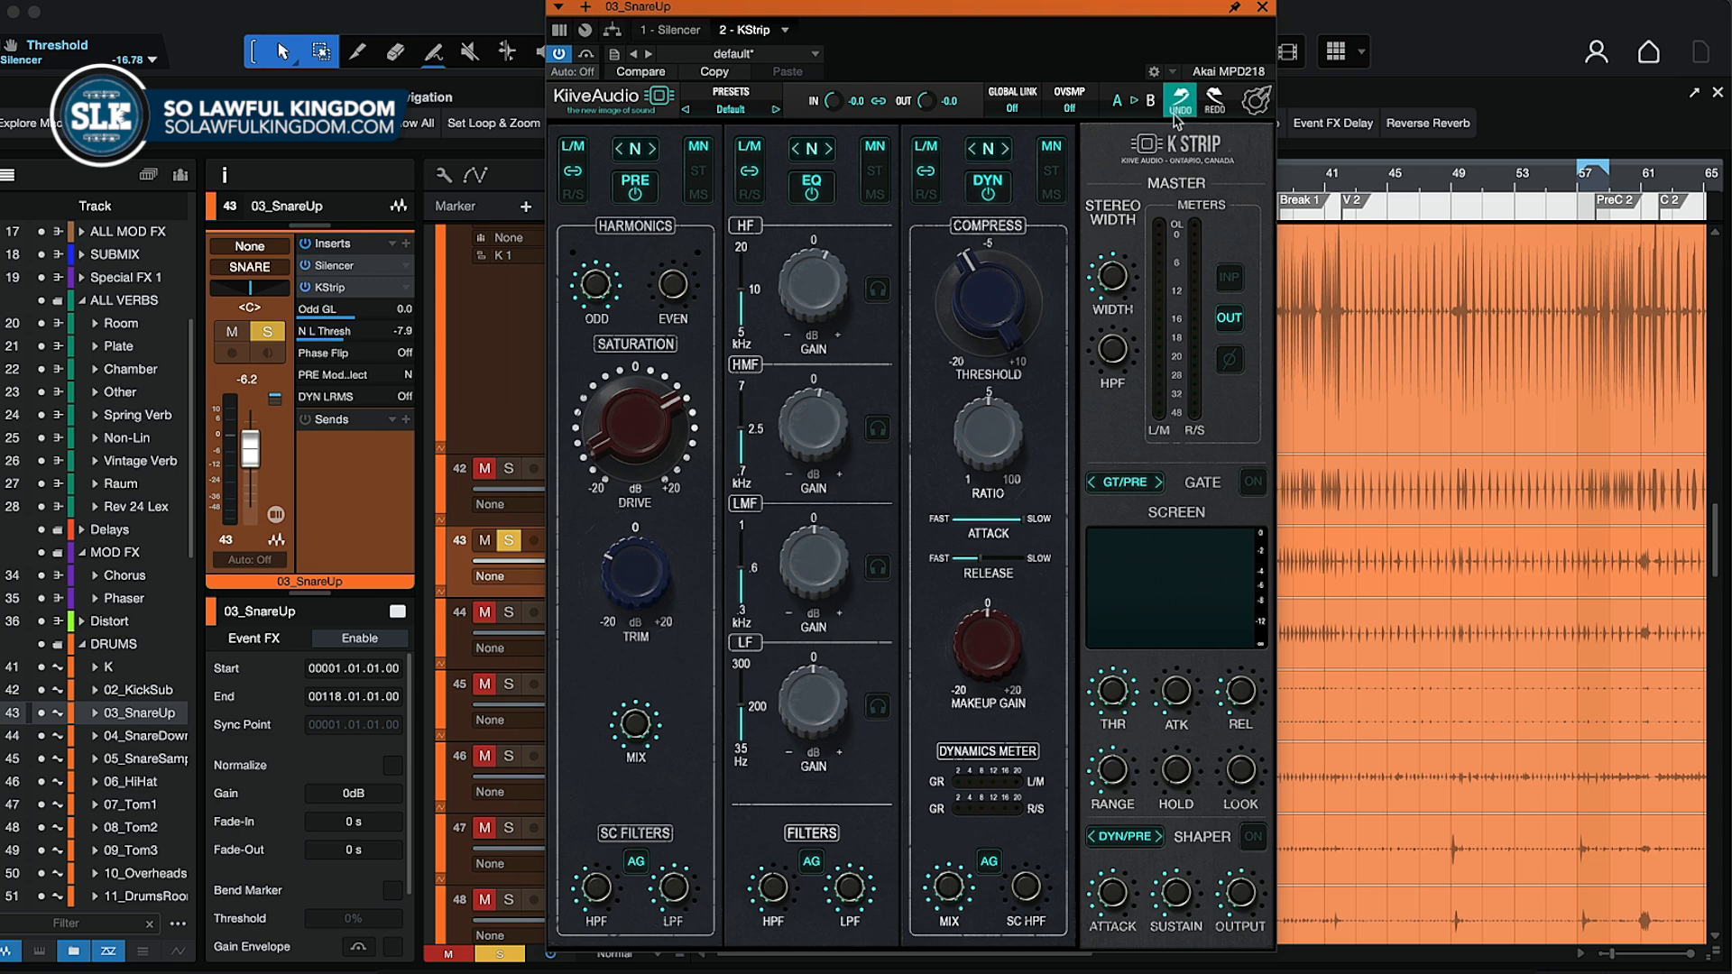
click(362, 289)
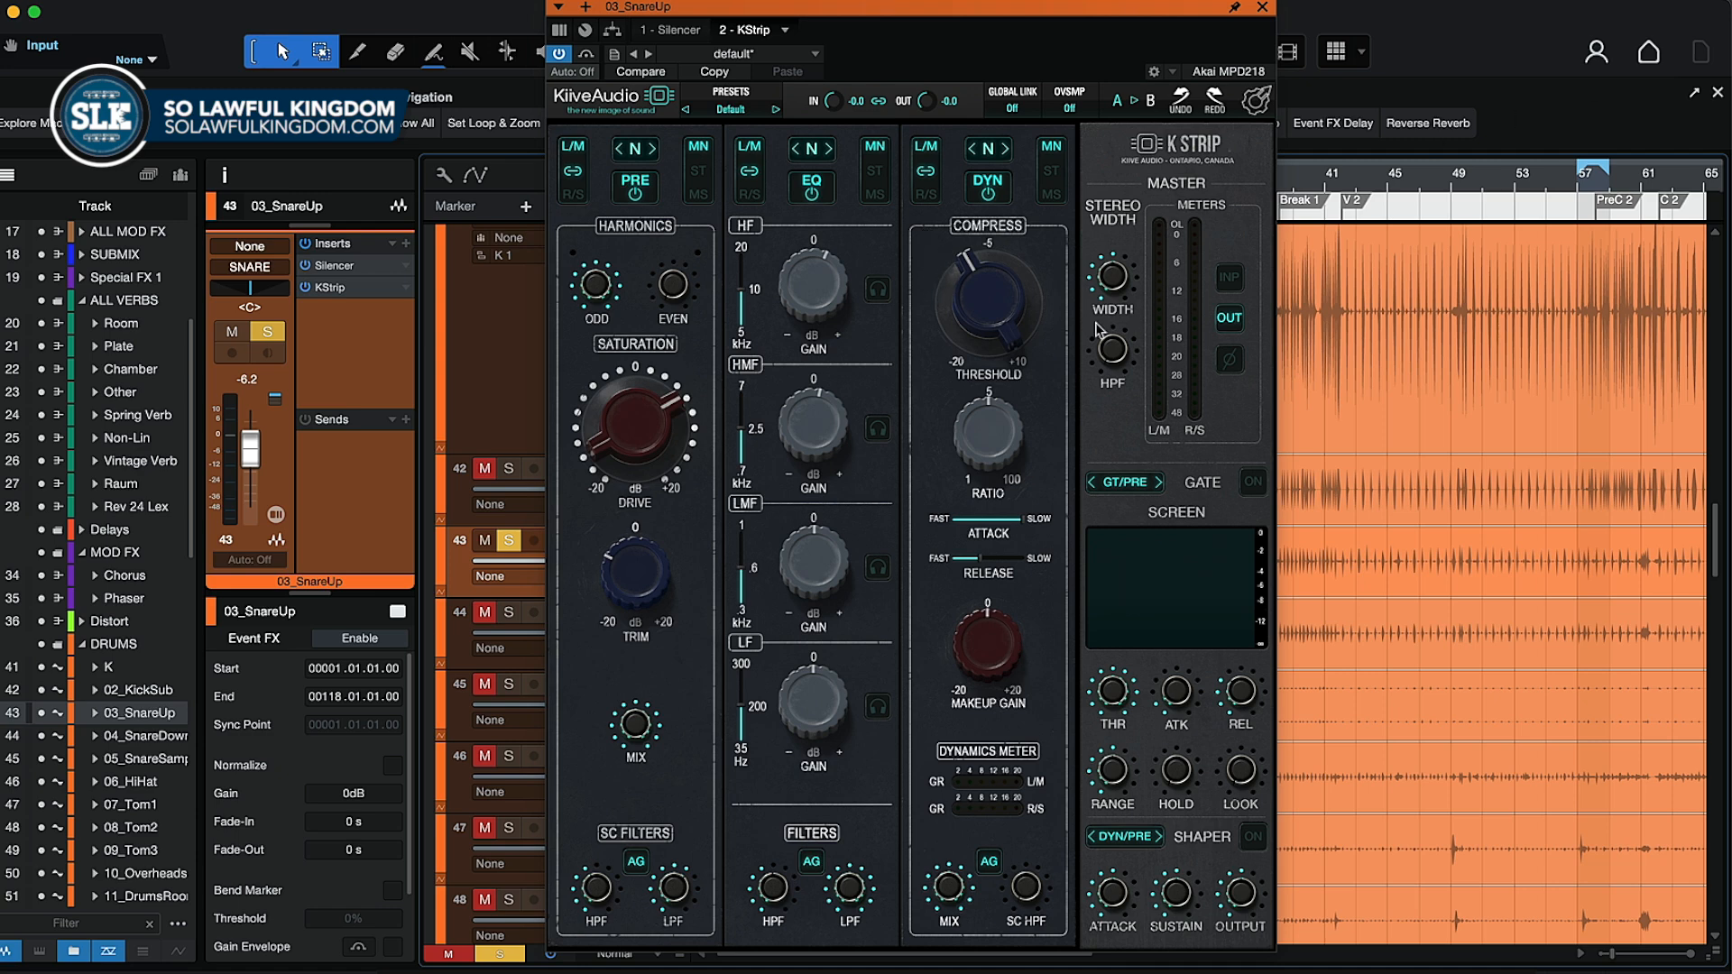
drag(1115, 26, 1161, 7)
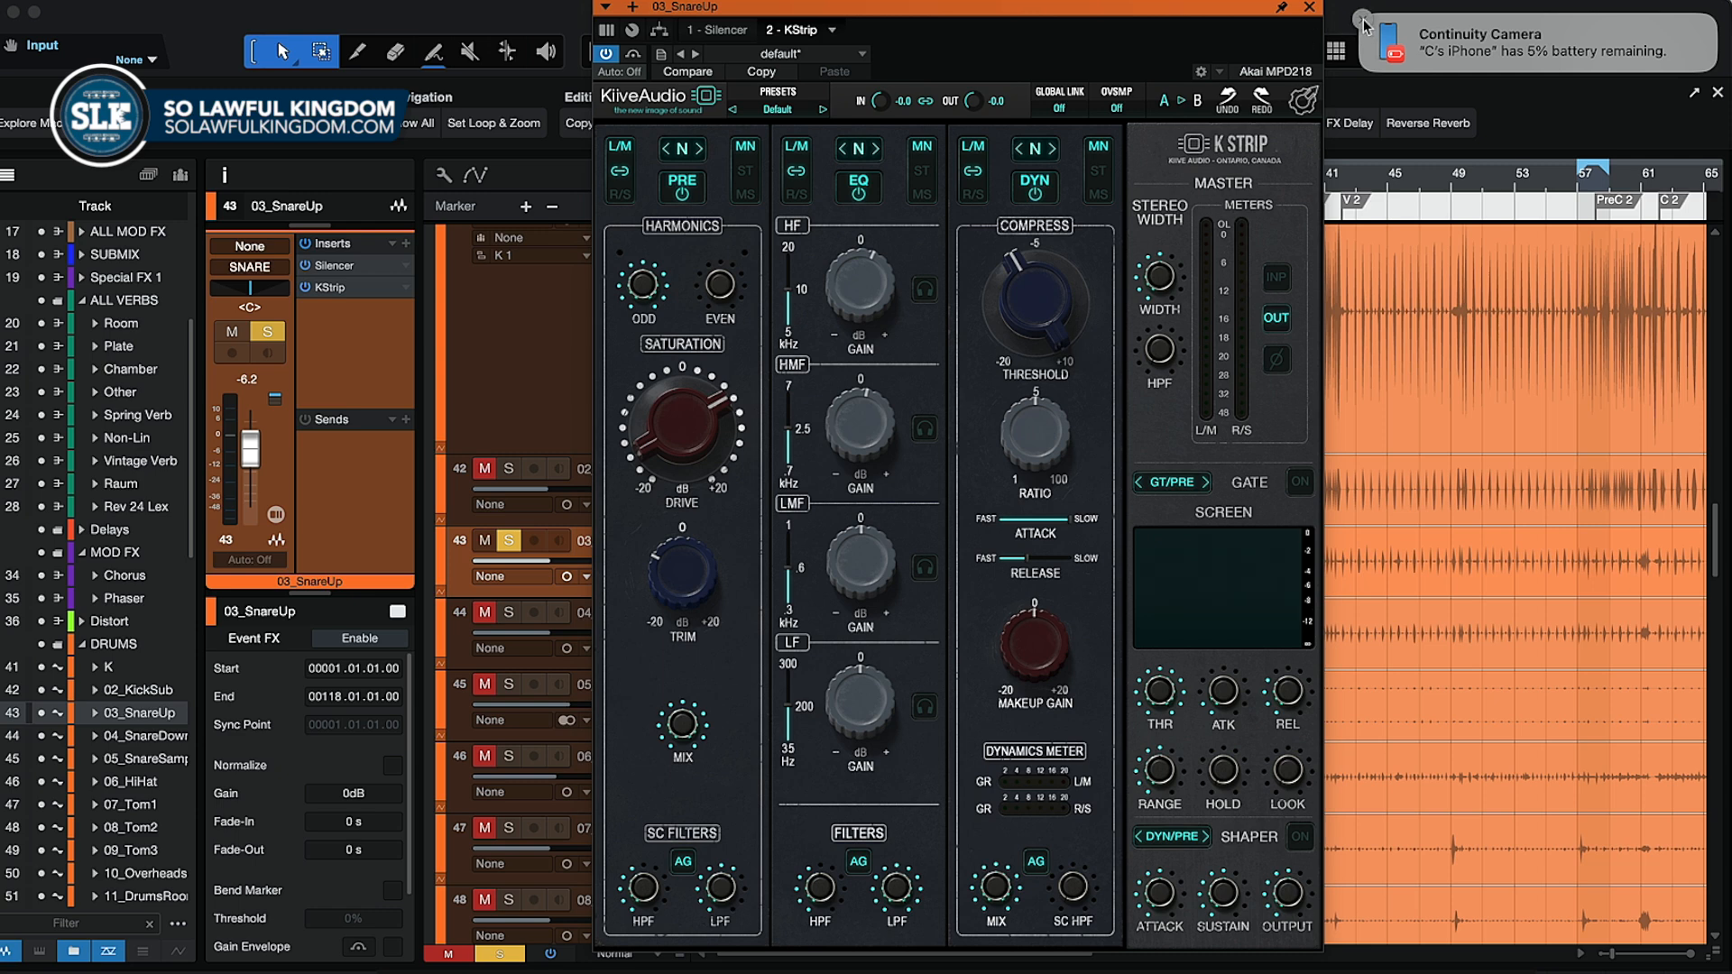
click(1364, 20)
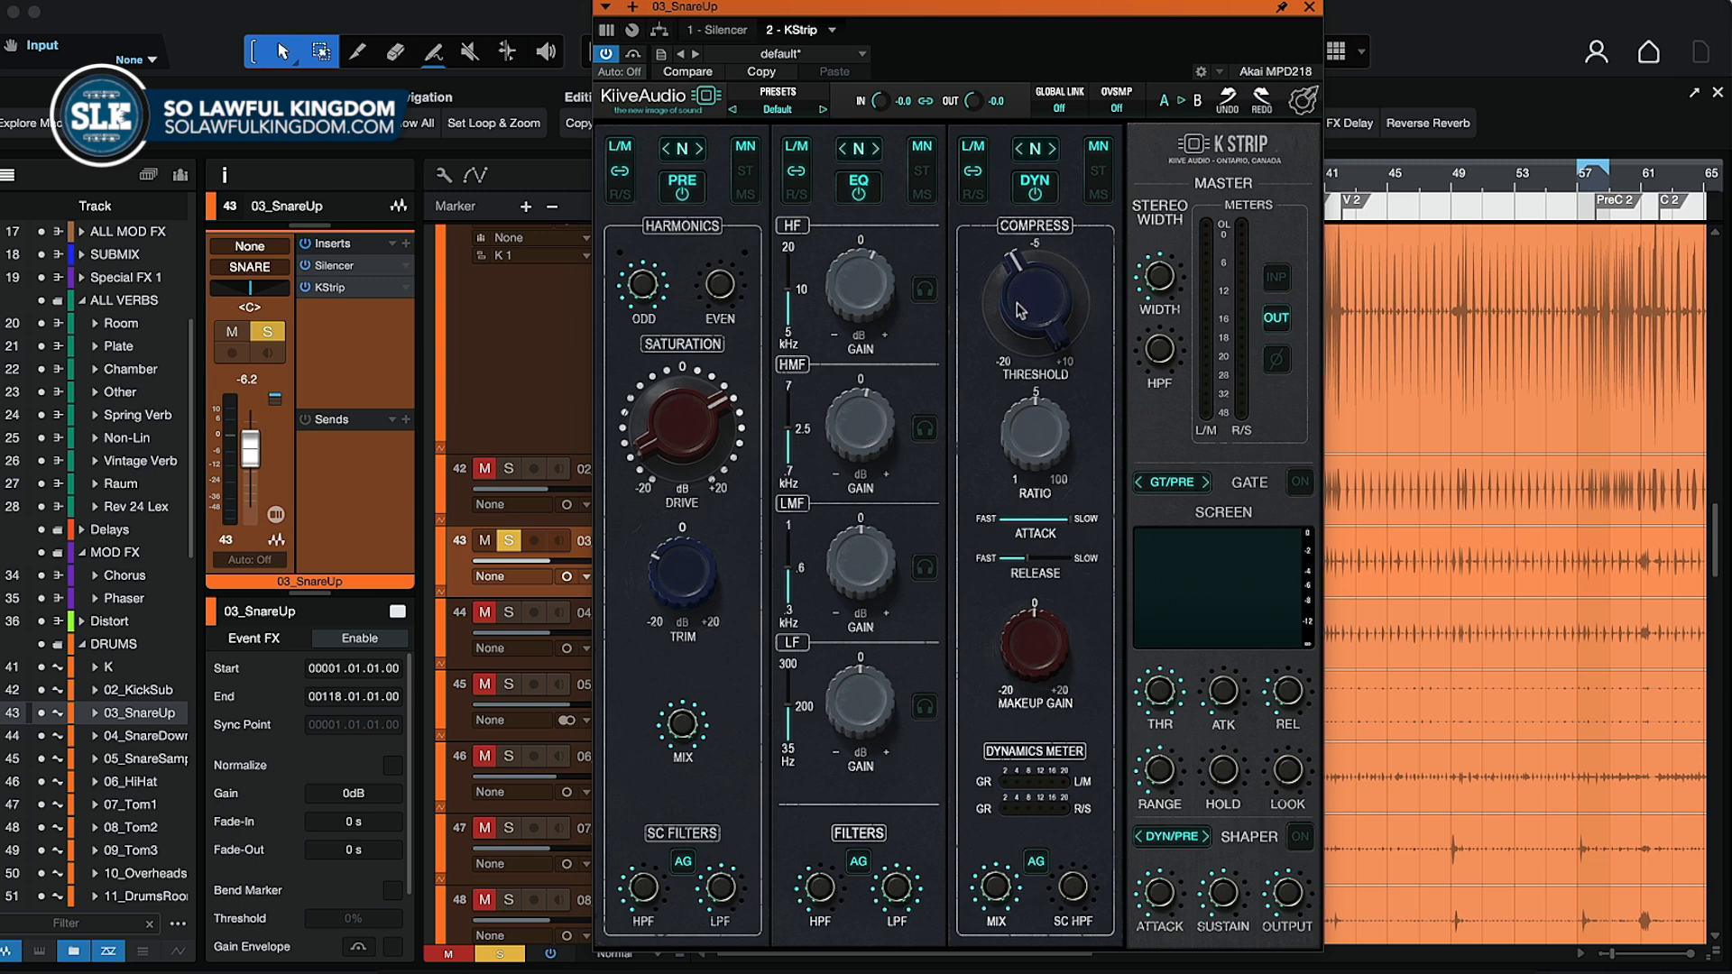
drag(1225, 11, 1202, 11)
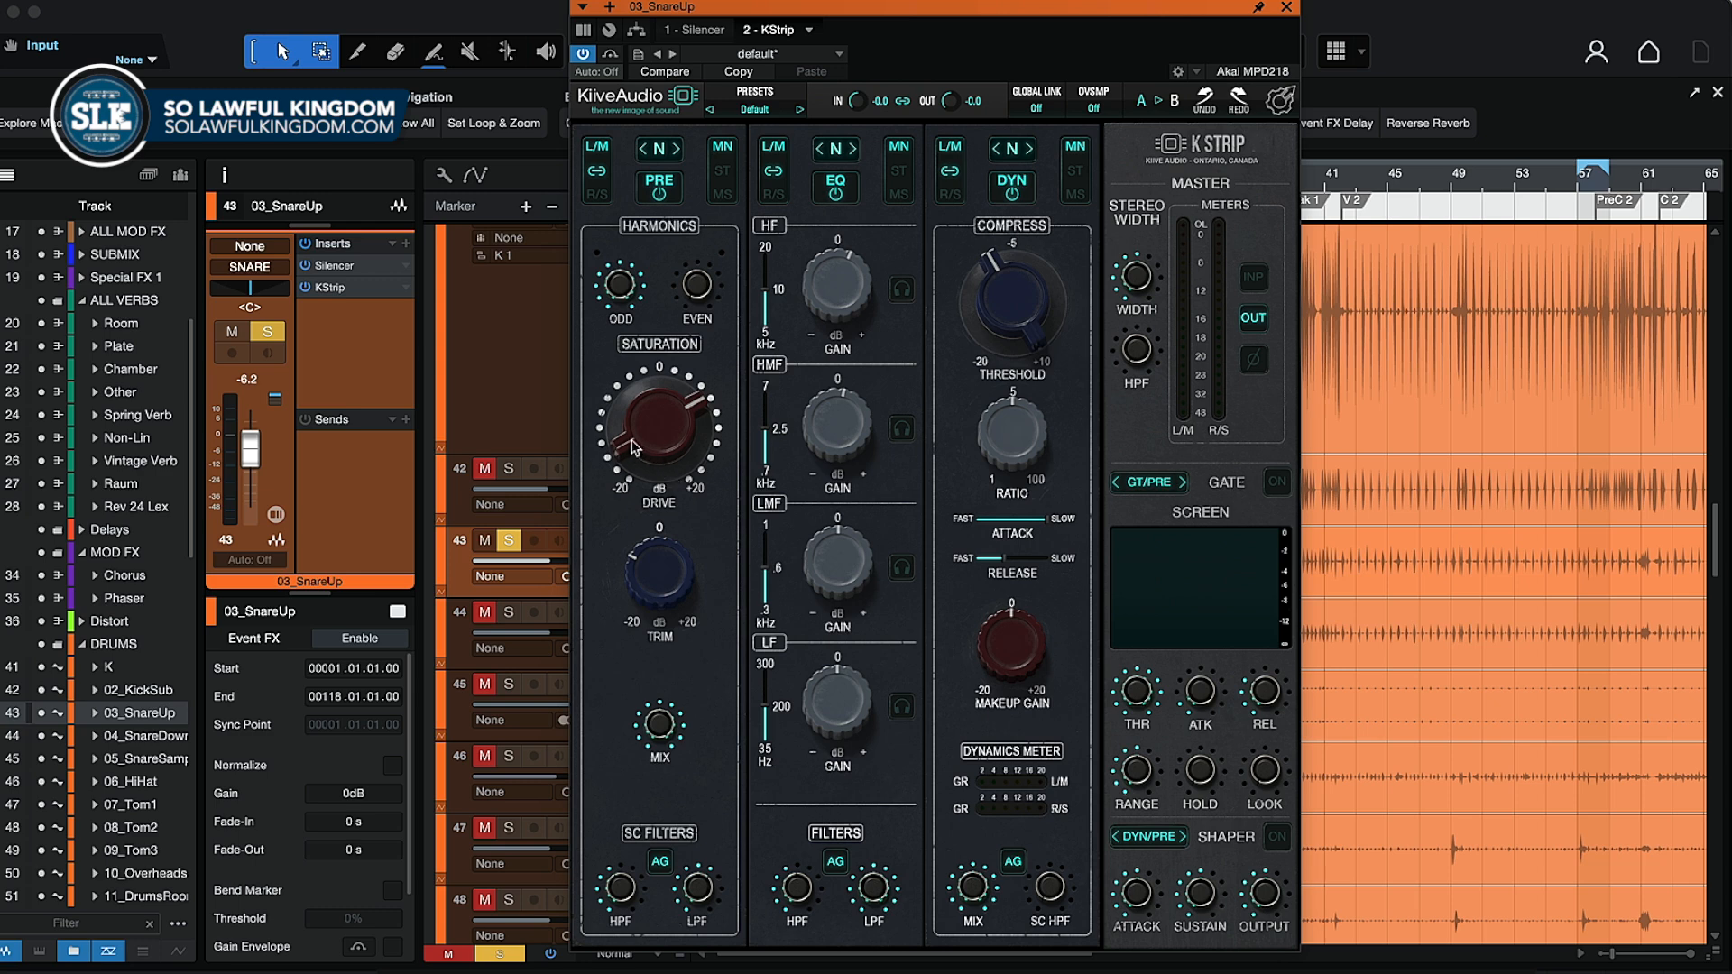
- Adjust the snare's saturation drive and odd harmonics, set the even harmonics to about -9.2, and close KStrip
mouse_move(635, 448)
mouse_down()
mouse_move(664, 448)
mouse_move(621, 433)
mouse_up()
mouse_move(630, 276)
mouse_down()
mouse_move(607, 355)
mouse_move(616, 253)
mouse_move(694, 307)
mouse_move(622, 289)
mouse_up()
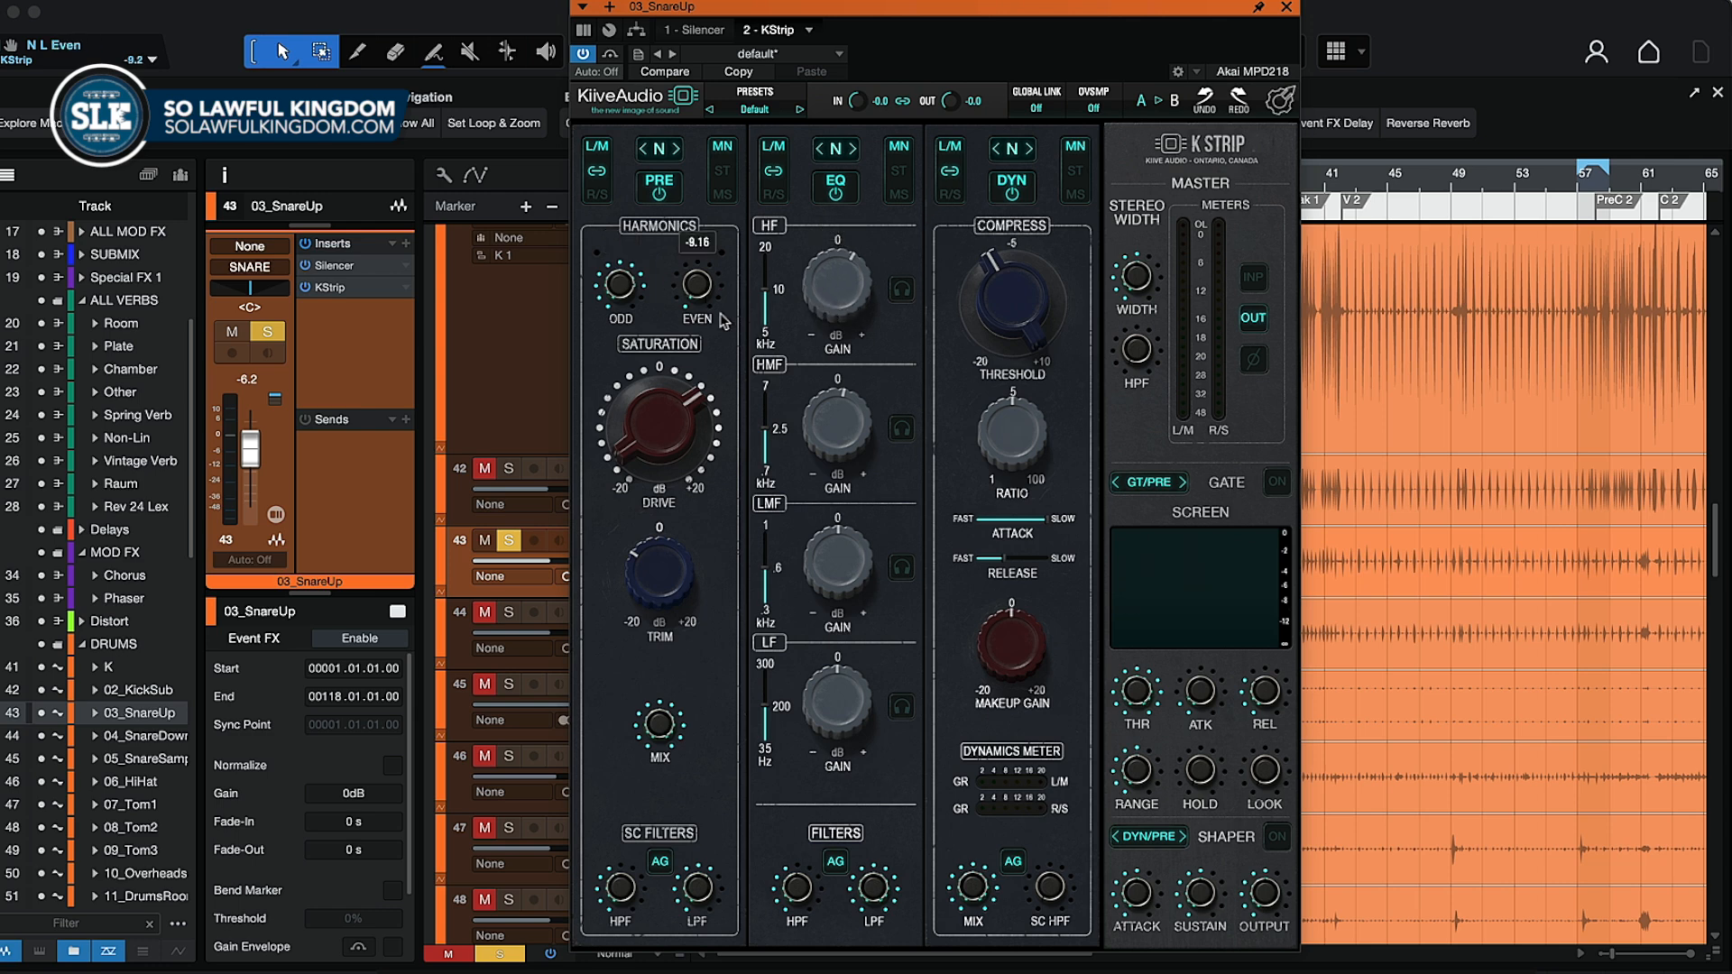
drag(668, 417, 633, 394)
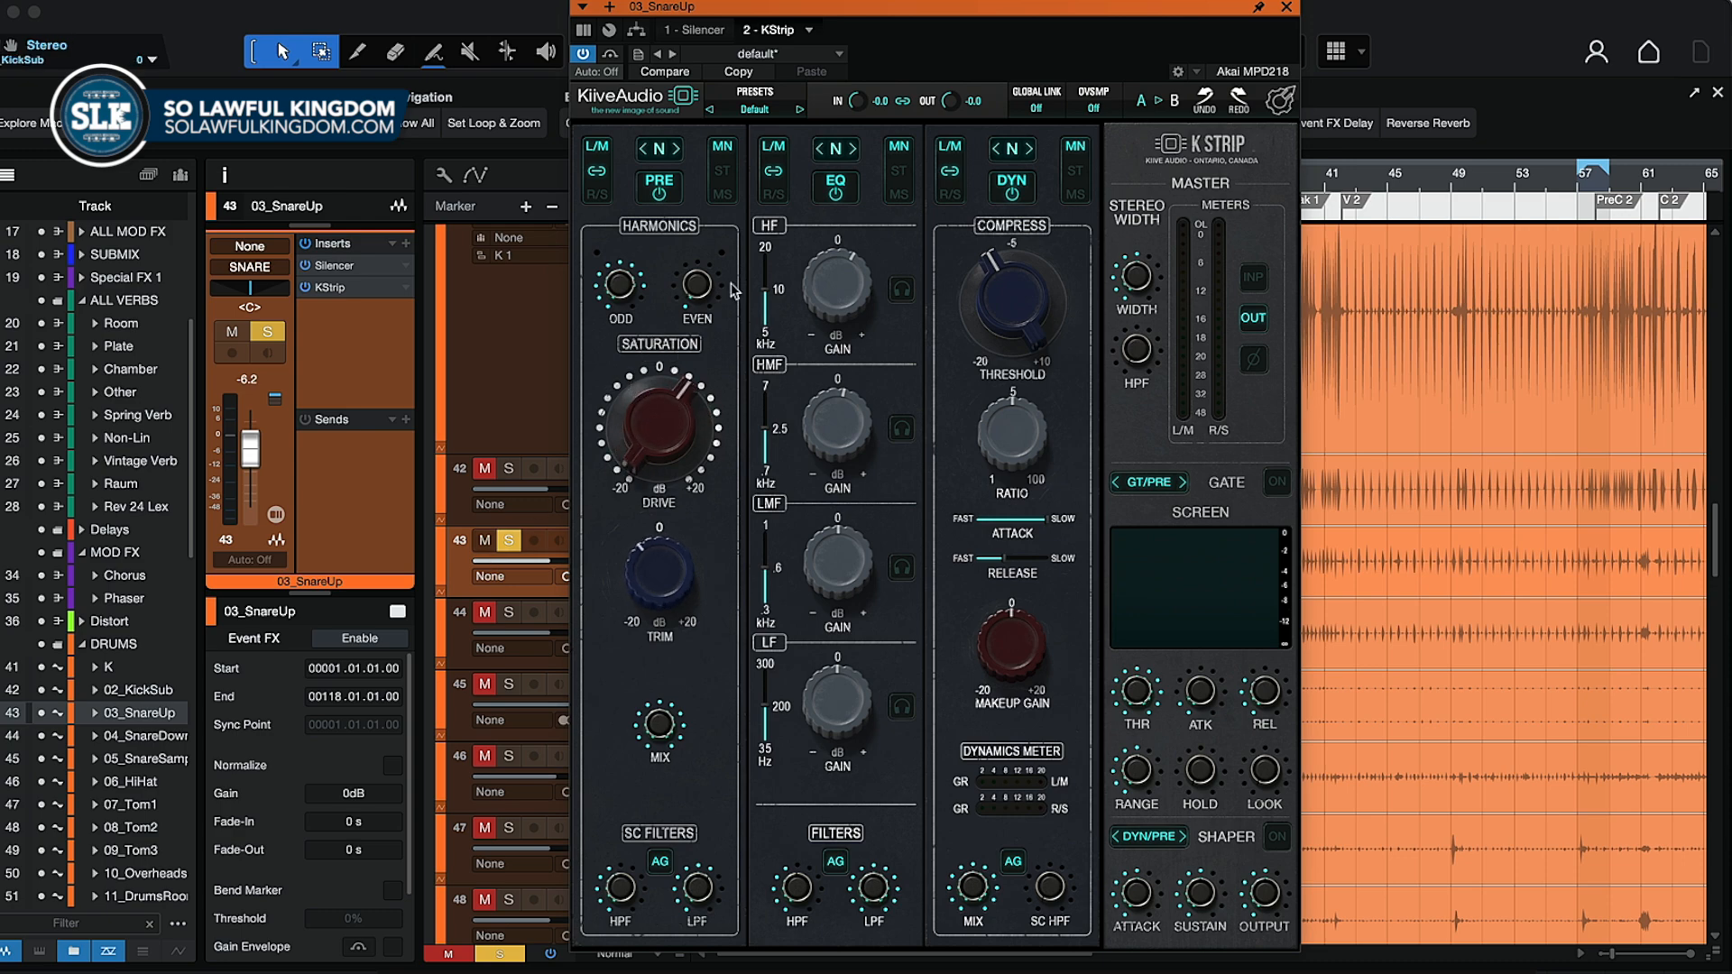
click(1287, 8)
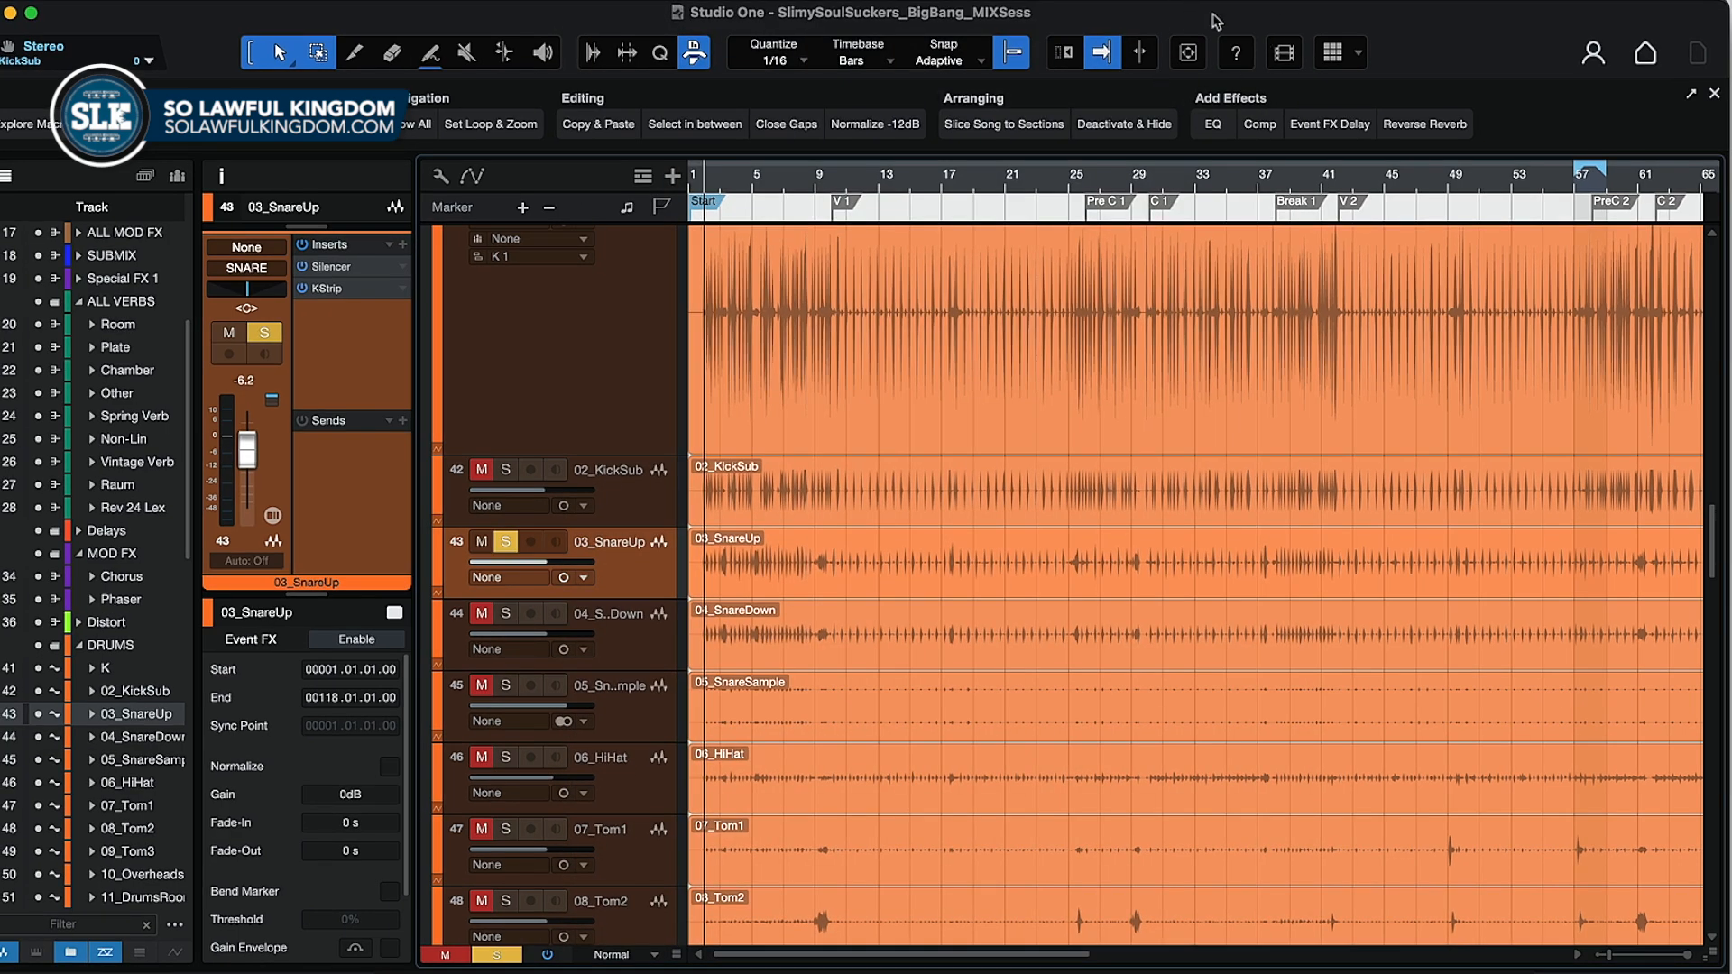
- Look through the drum tracks and play the soloed 03_SnareUp briefly
scroll(890, 388, down, 5)
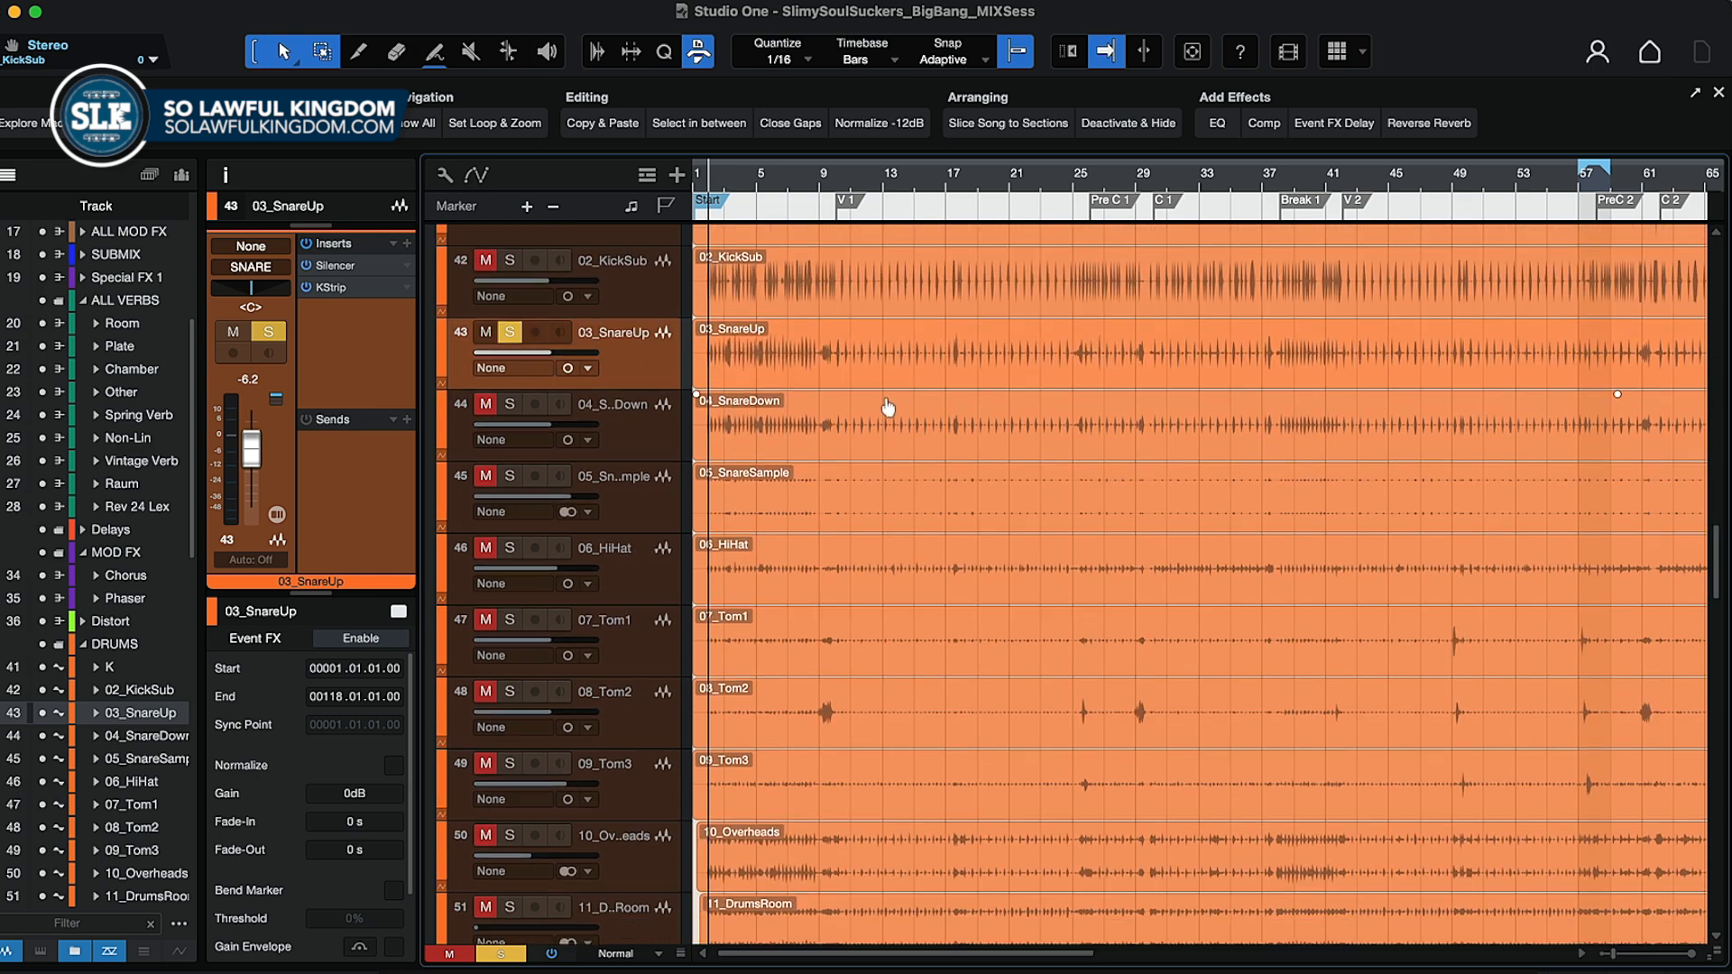
scroll(906, 403, down, 4)
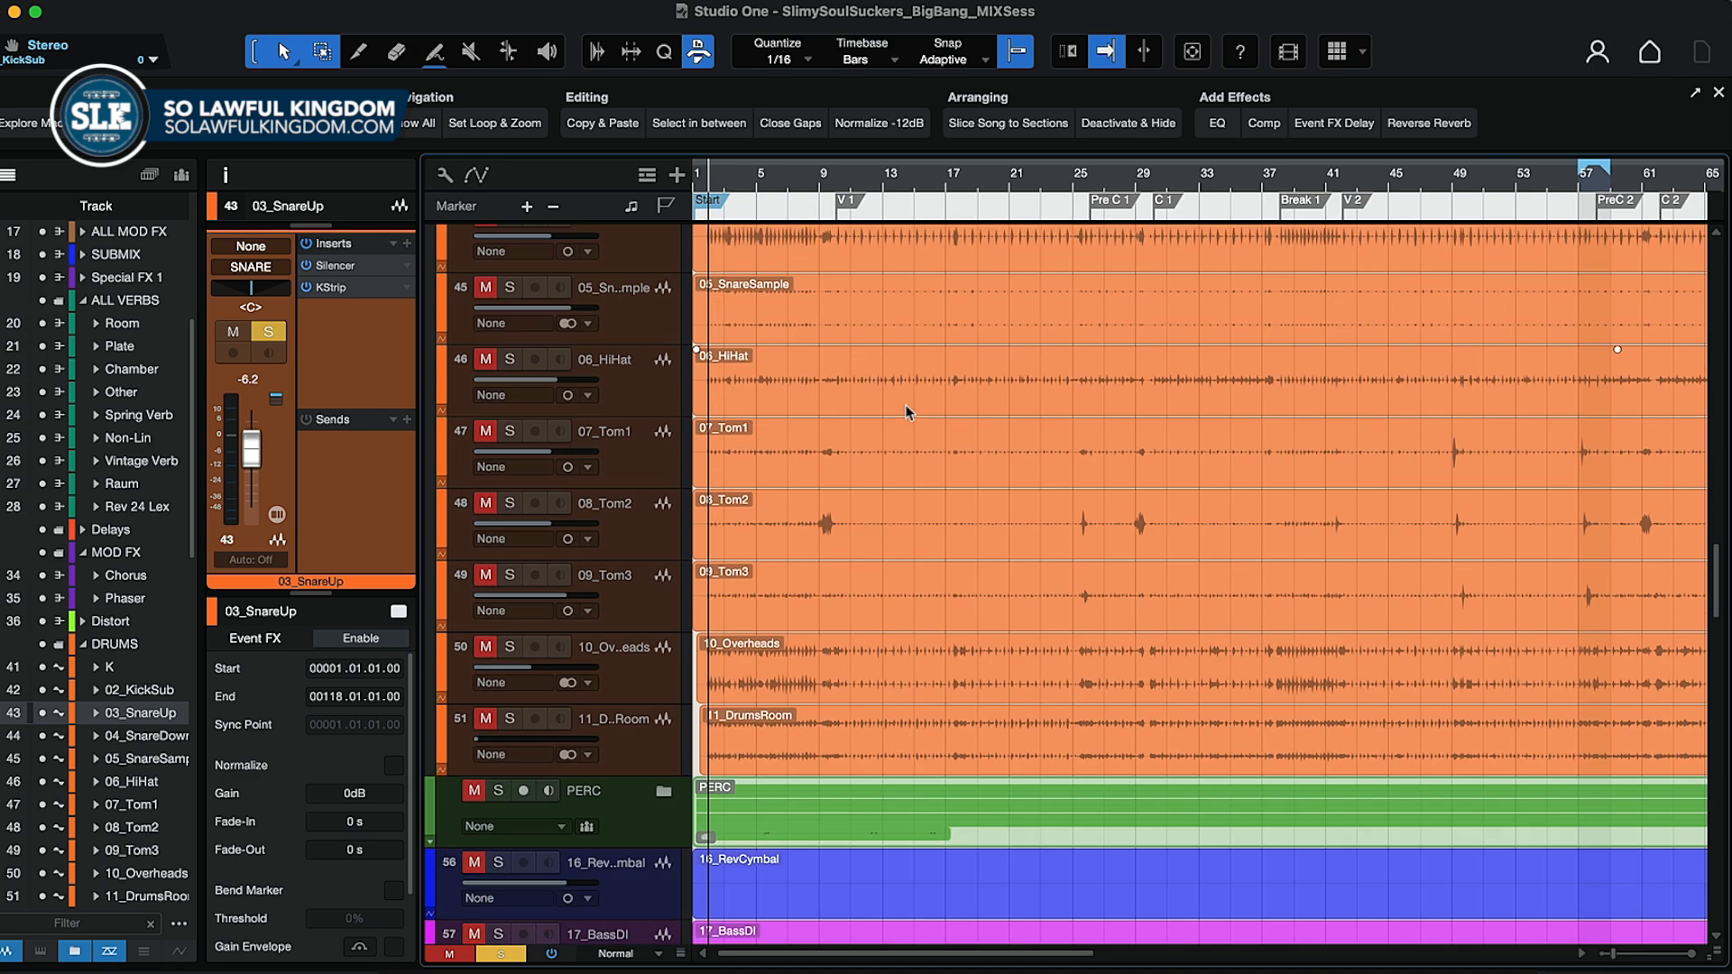
scroll(903, 449, up, 4)
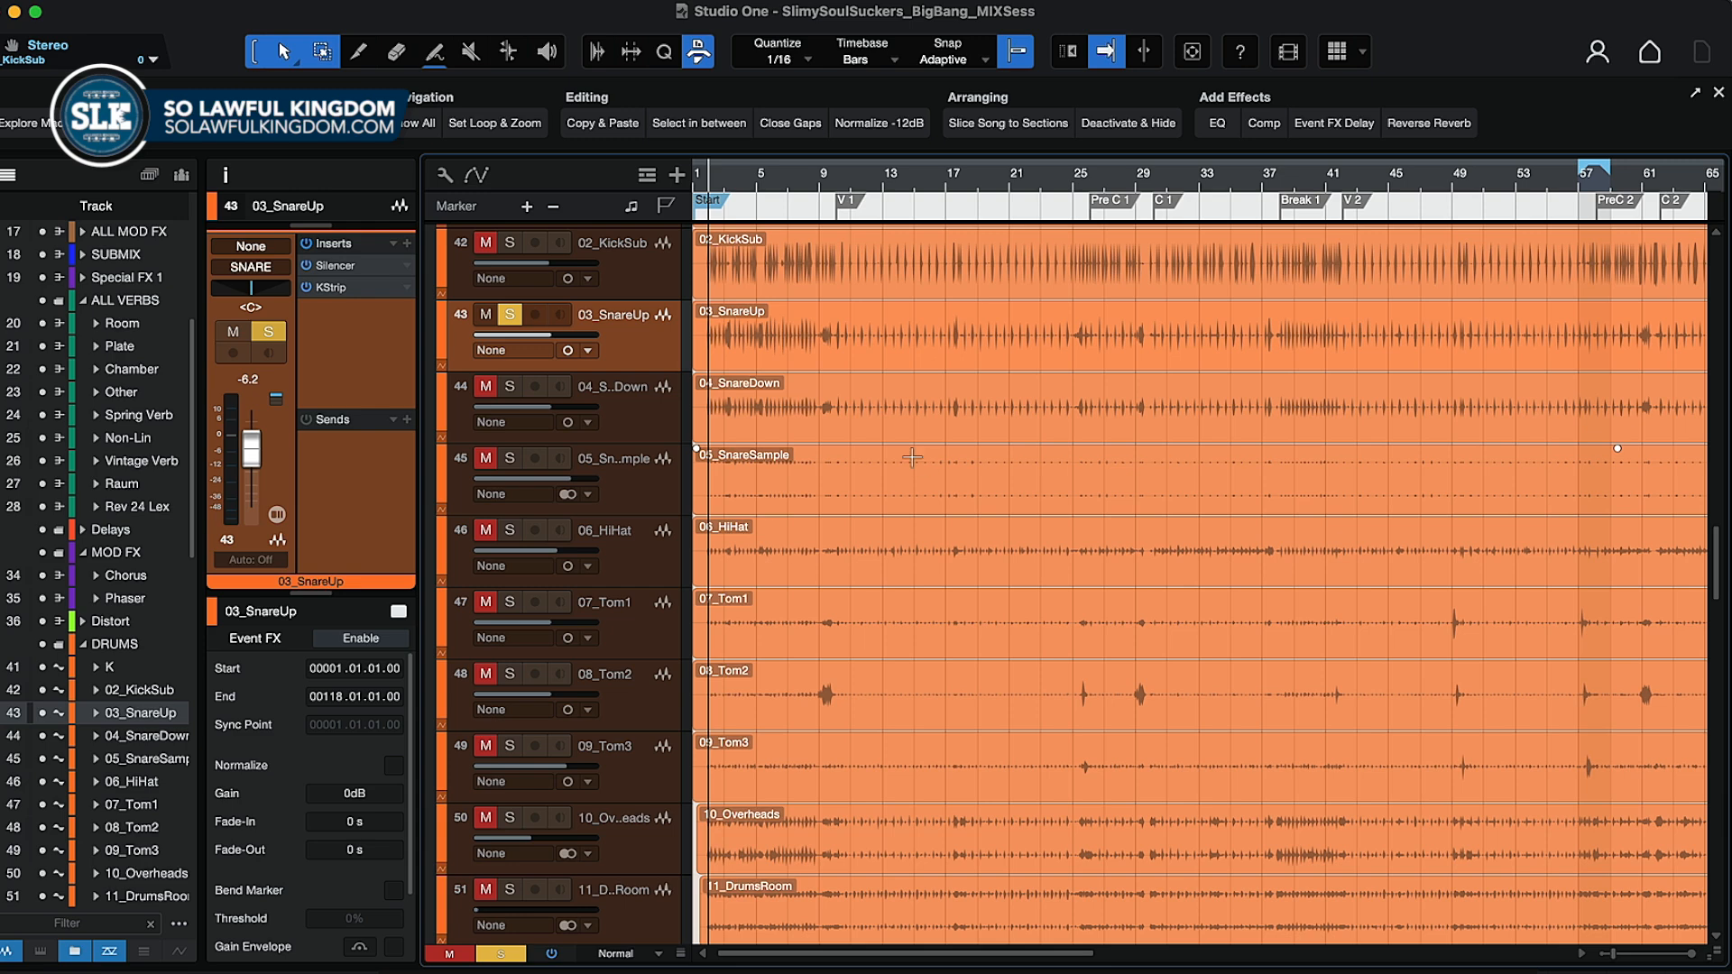
key(space)
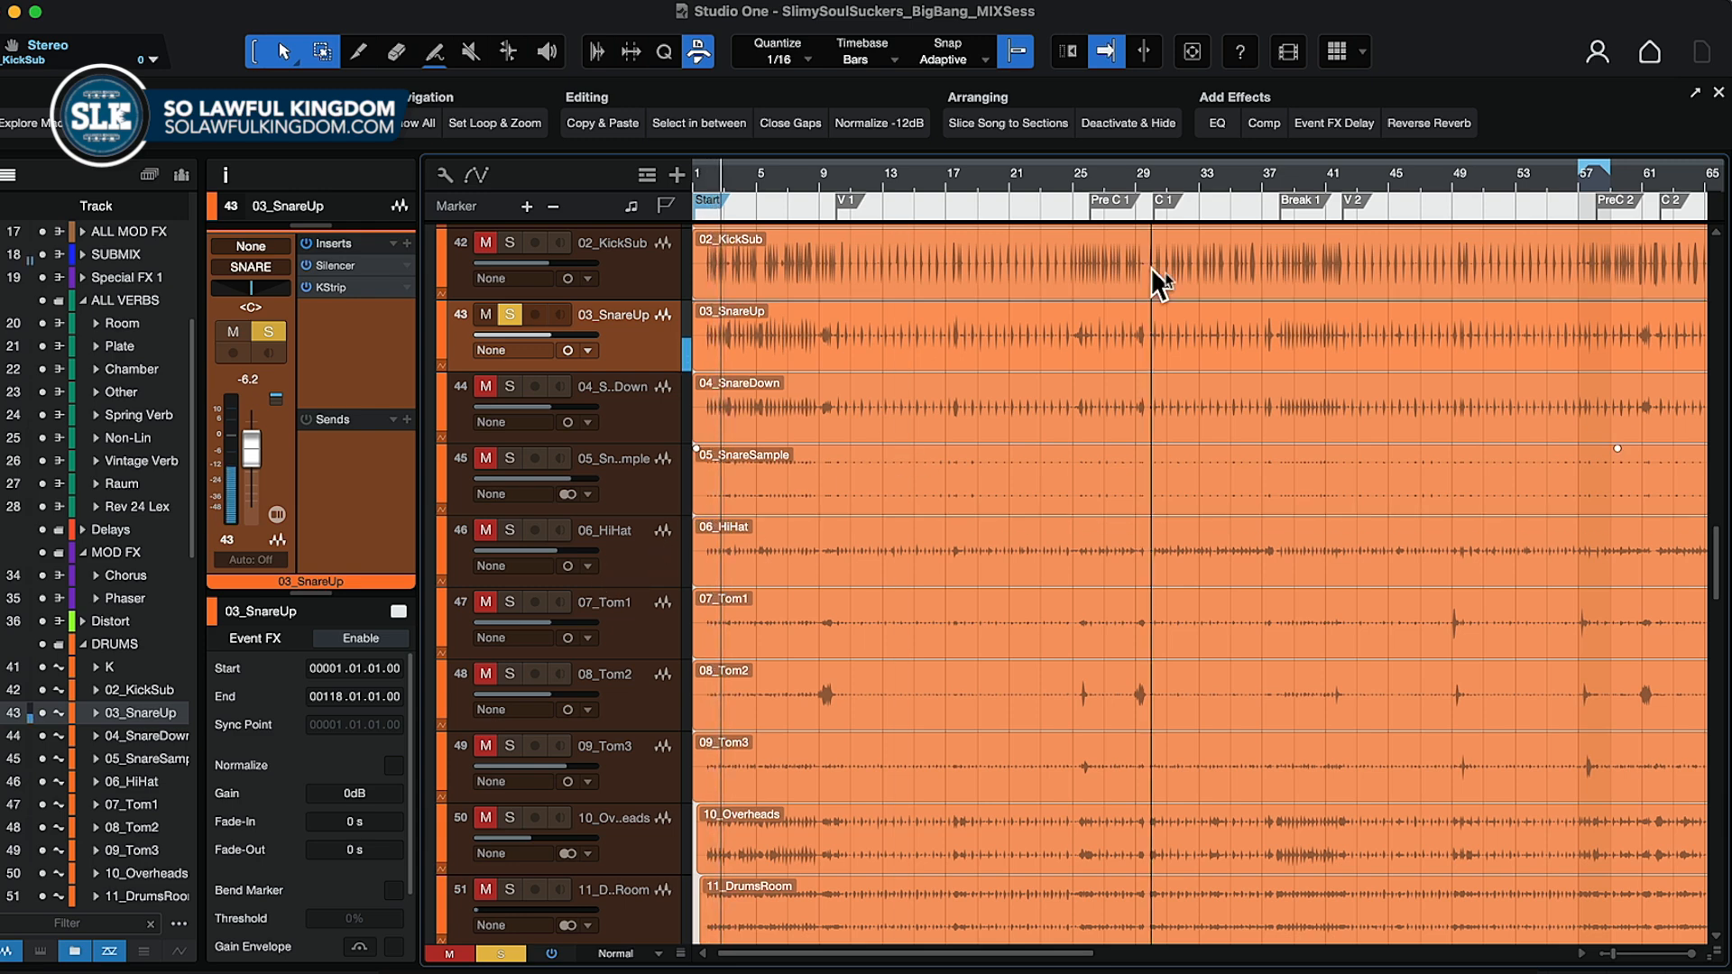
key(space)
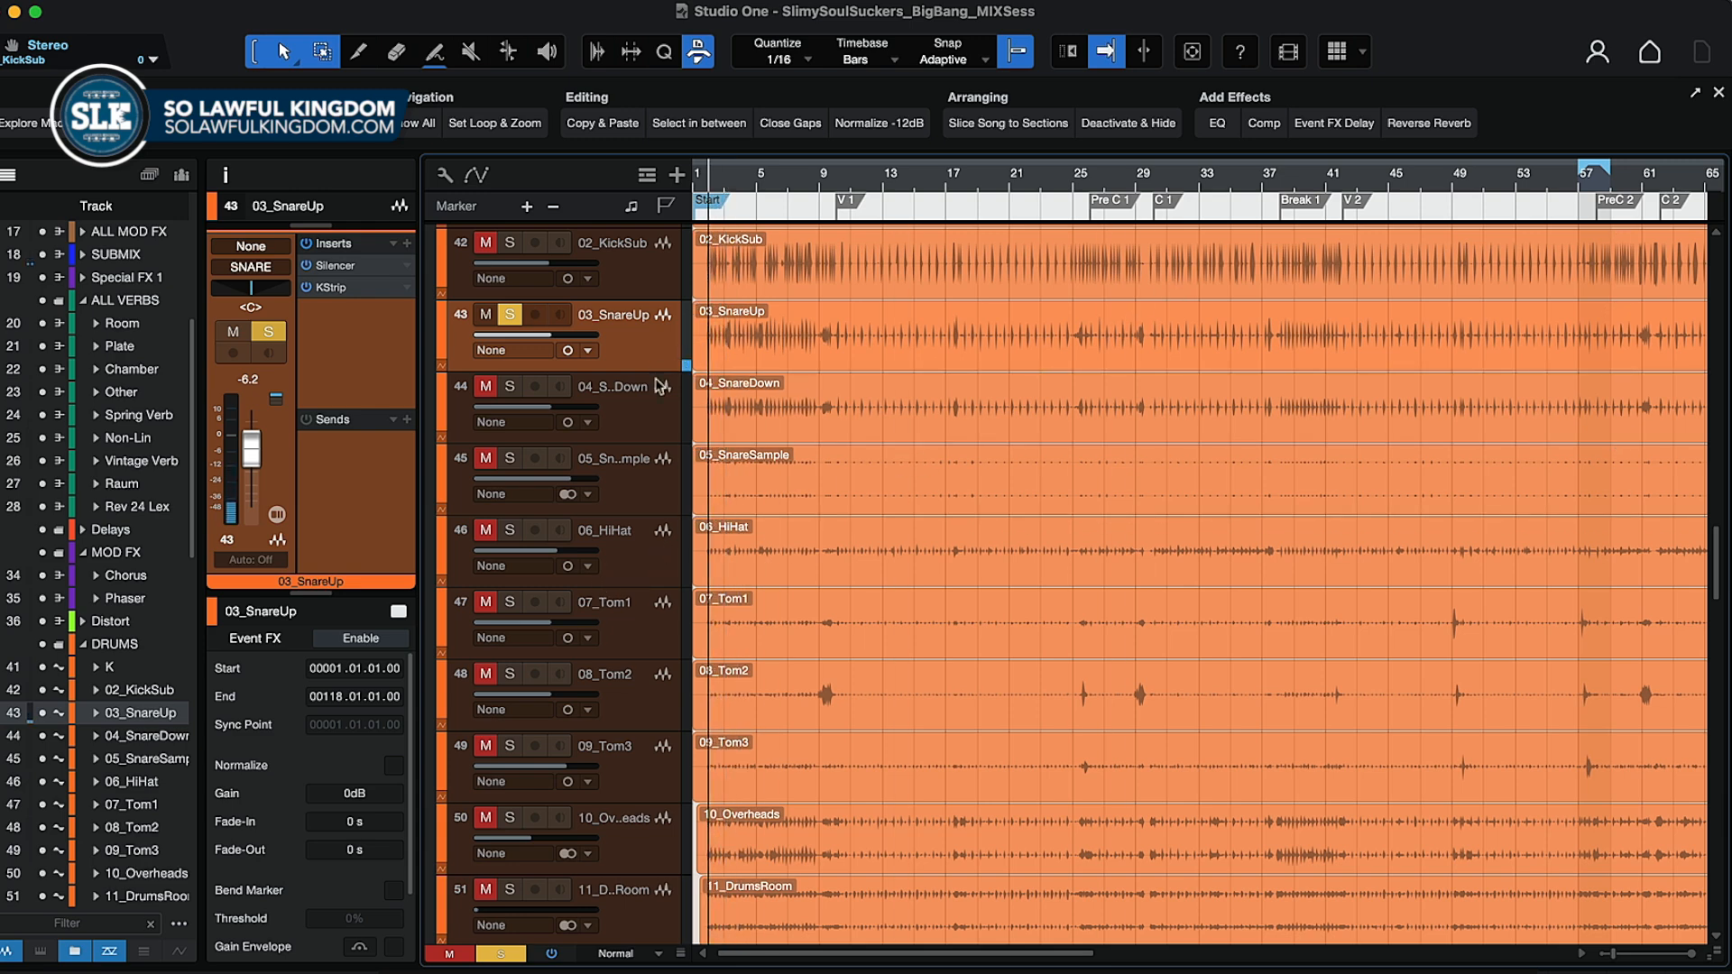
- Select the 10_Overheads track and solo it
scroll(663, 448, down, 3)
scroll(672, 455, down, 5)
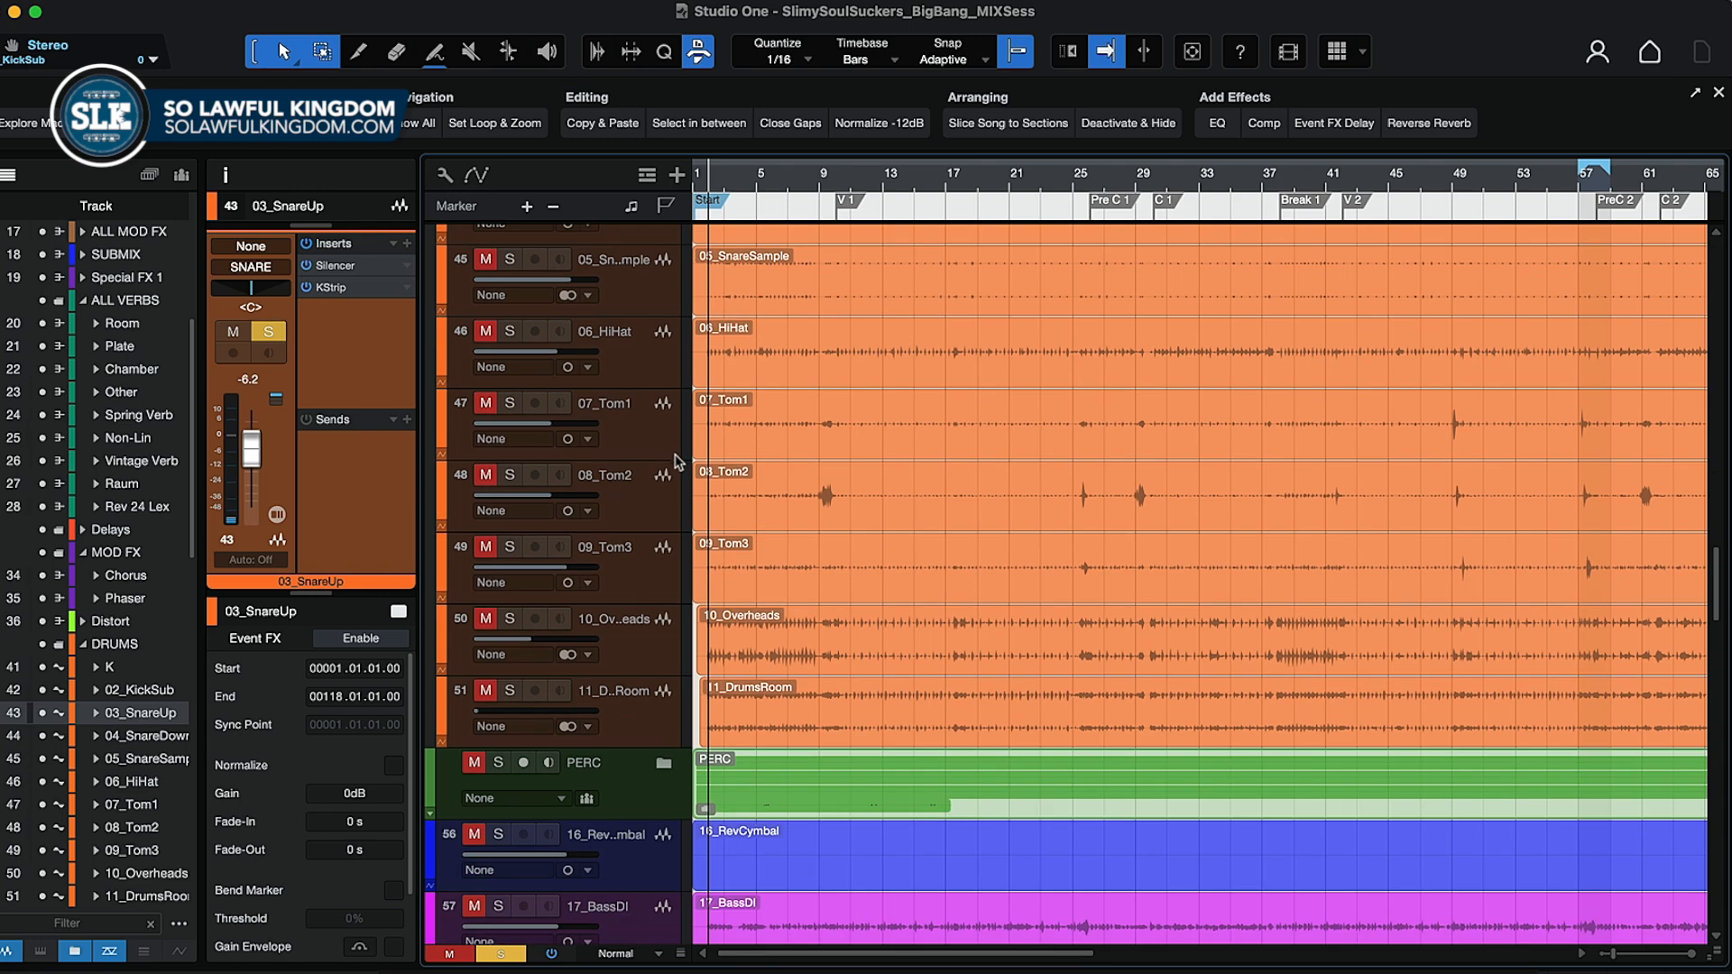
click(654, 508)
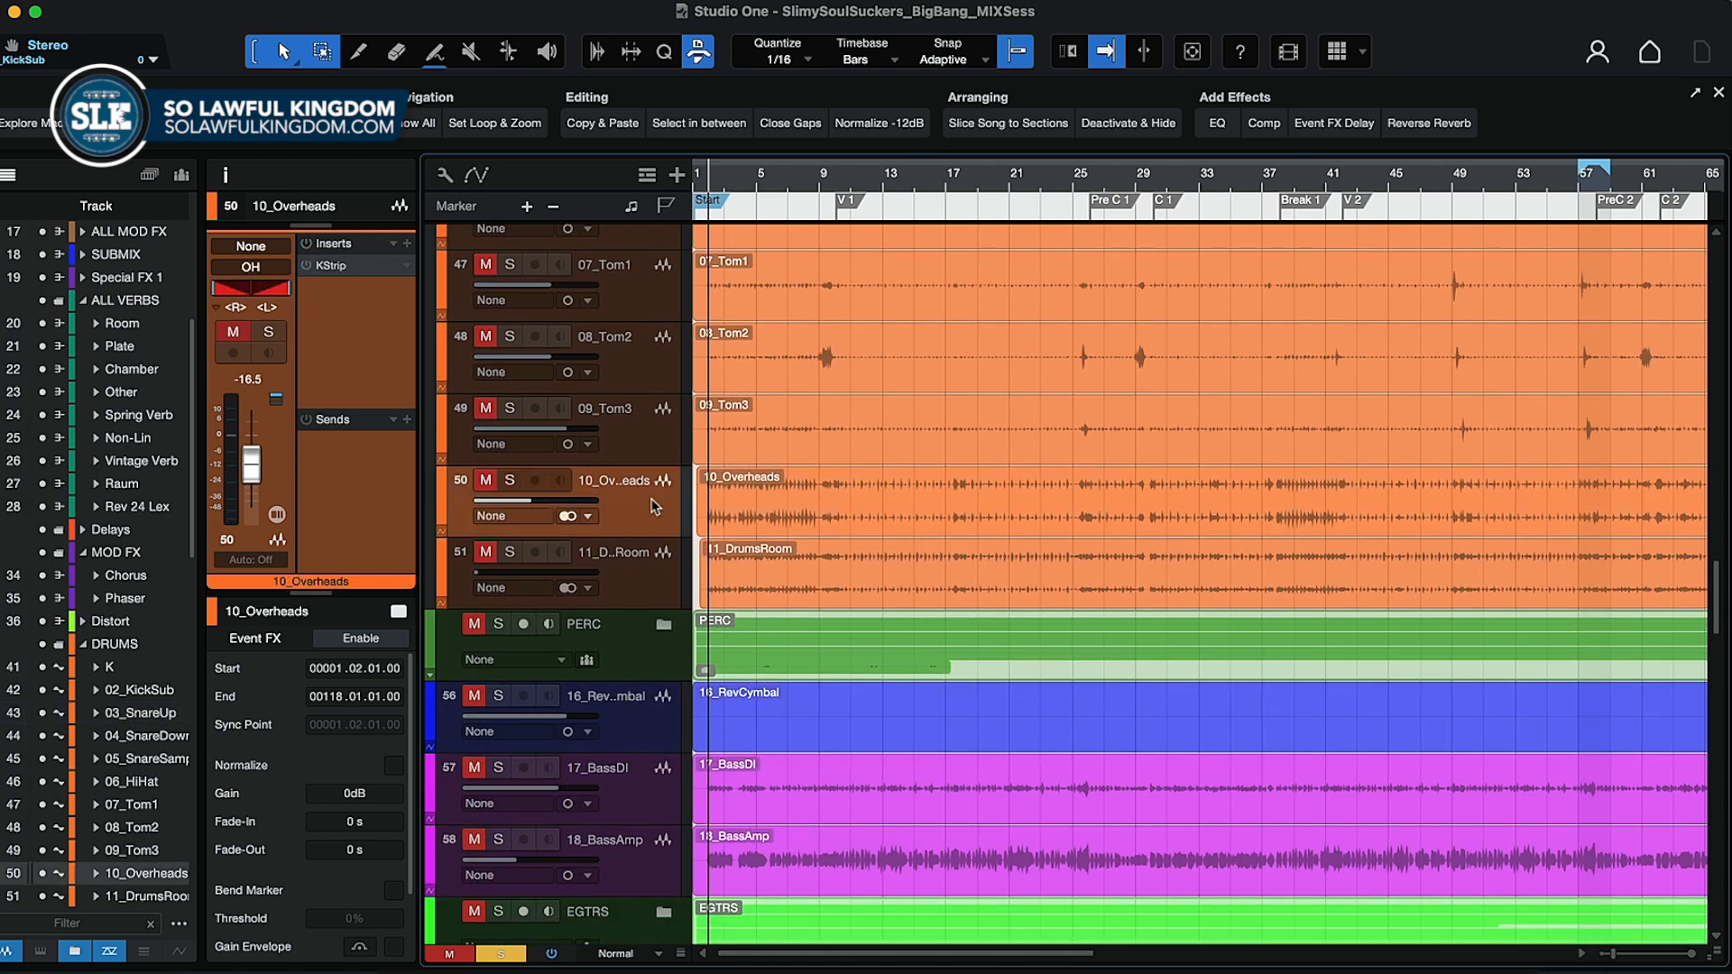
click(509, 480)
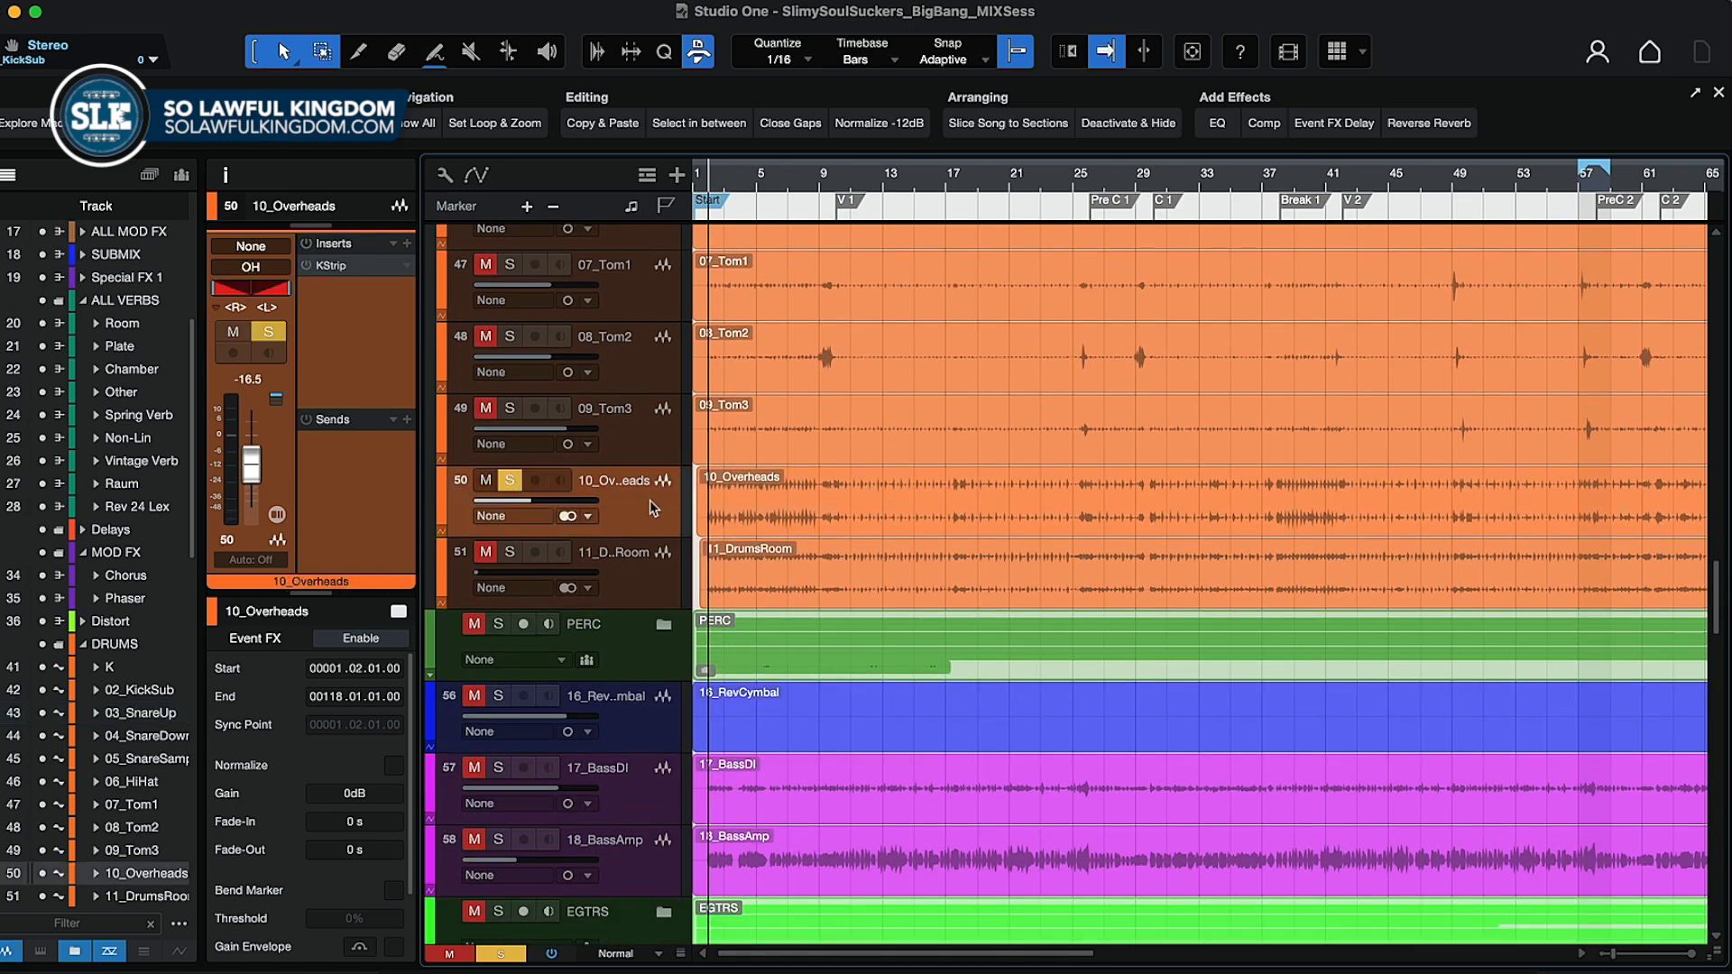
- Remove the existing KStrip from the 10_Overheads inserts and add a fresh KStrip instance
click(408, 269)
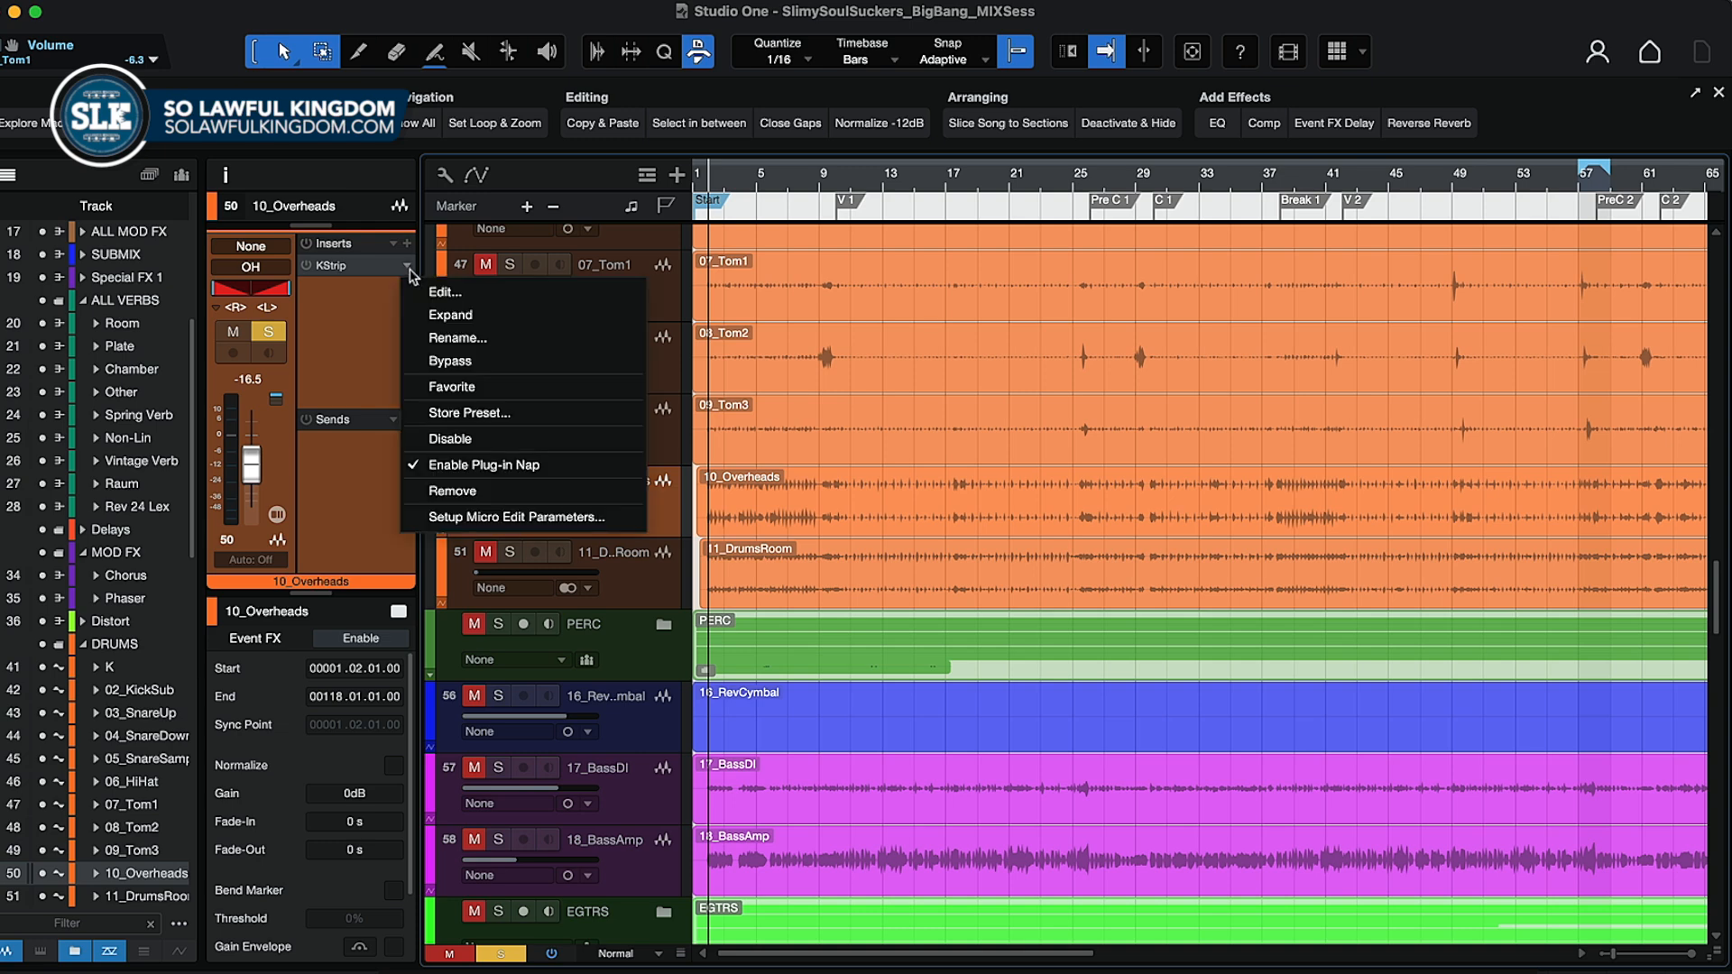
click(455, 498)
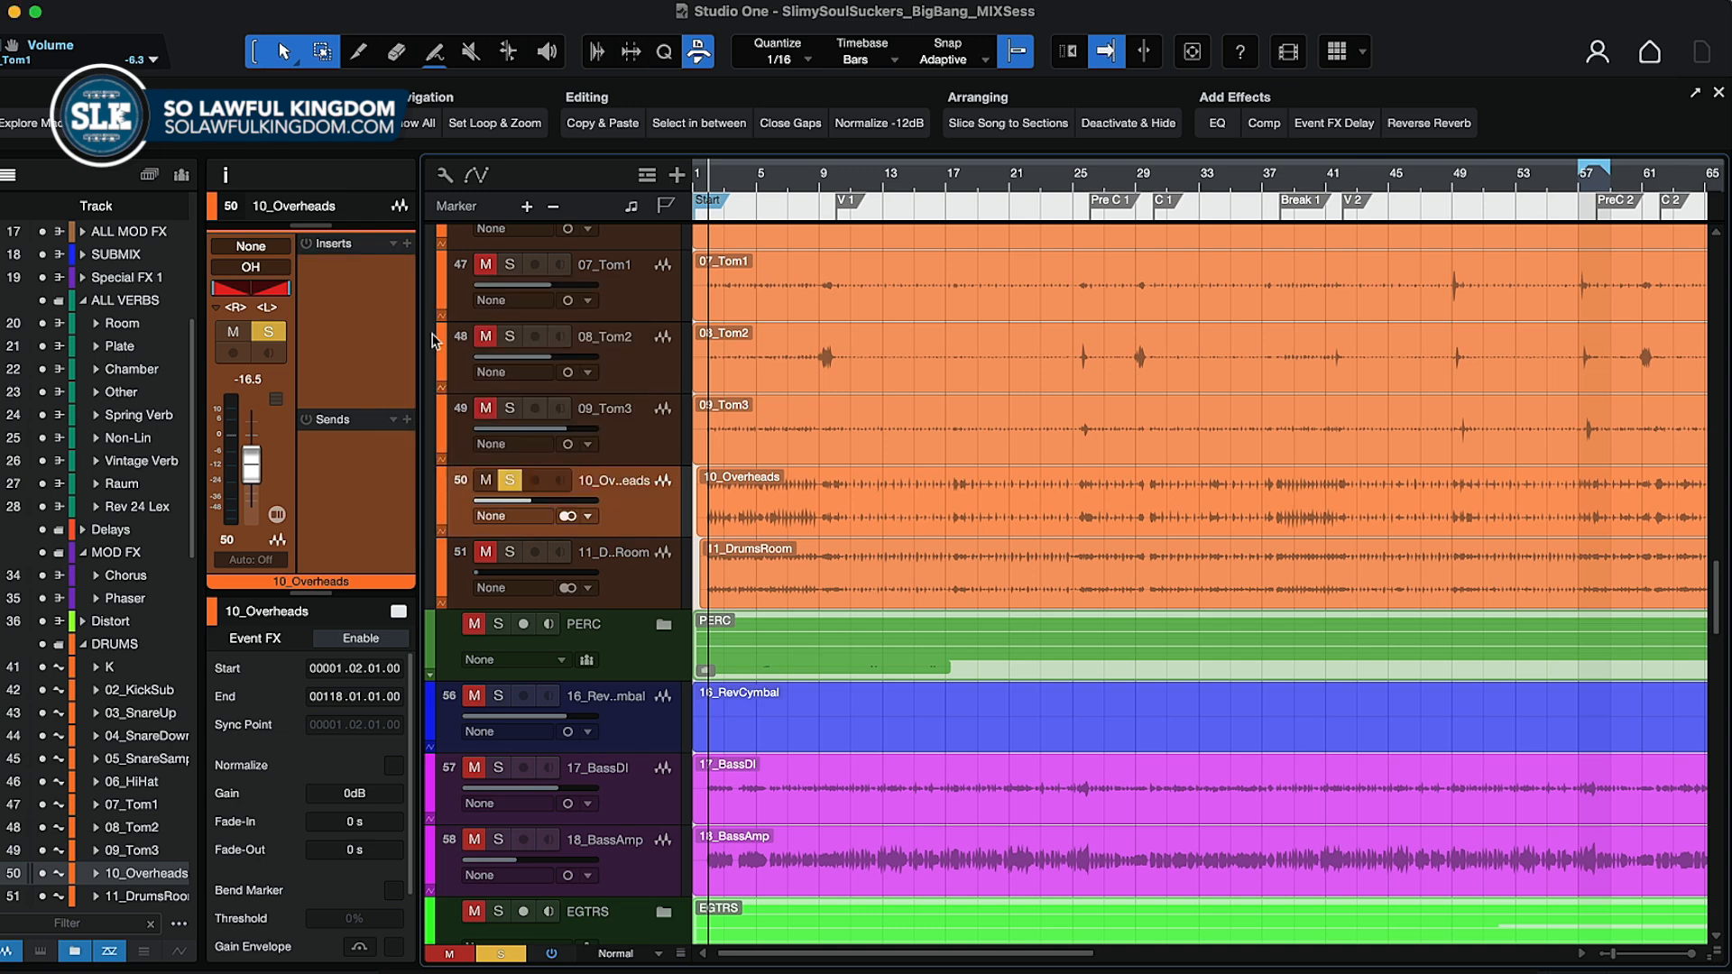
click(406, 245)
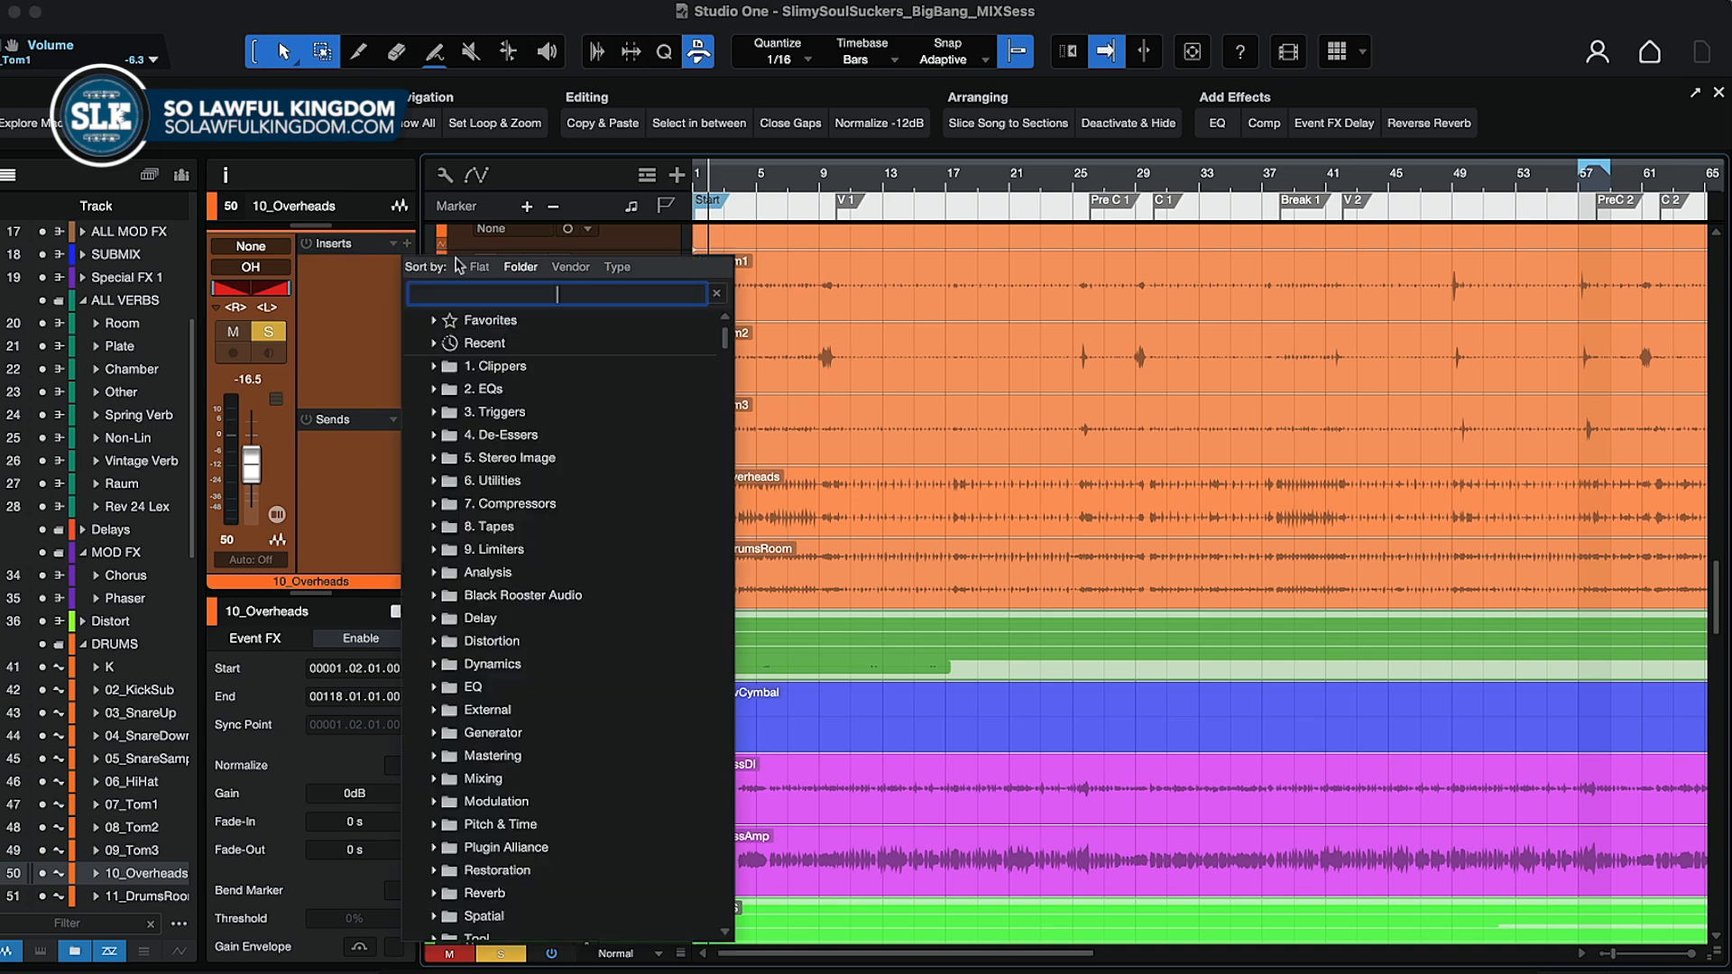
text(s)
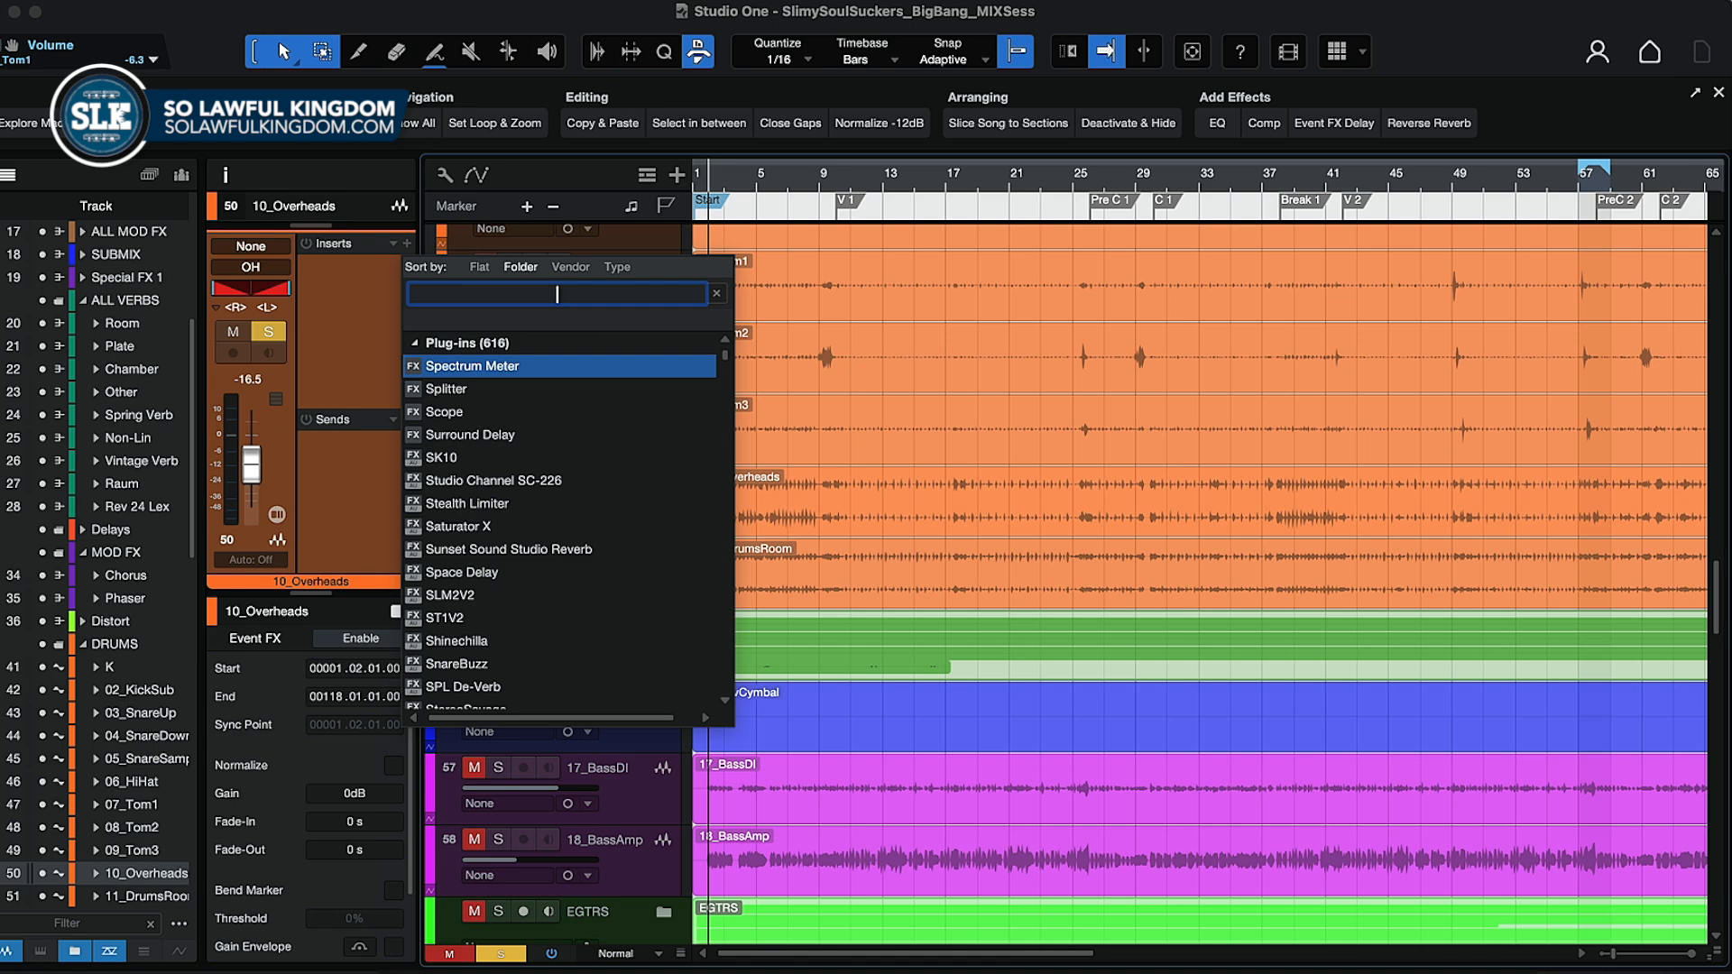
text(kstr)
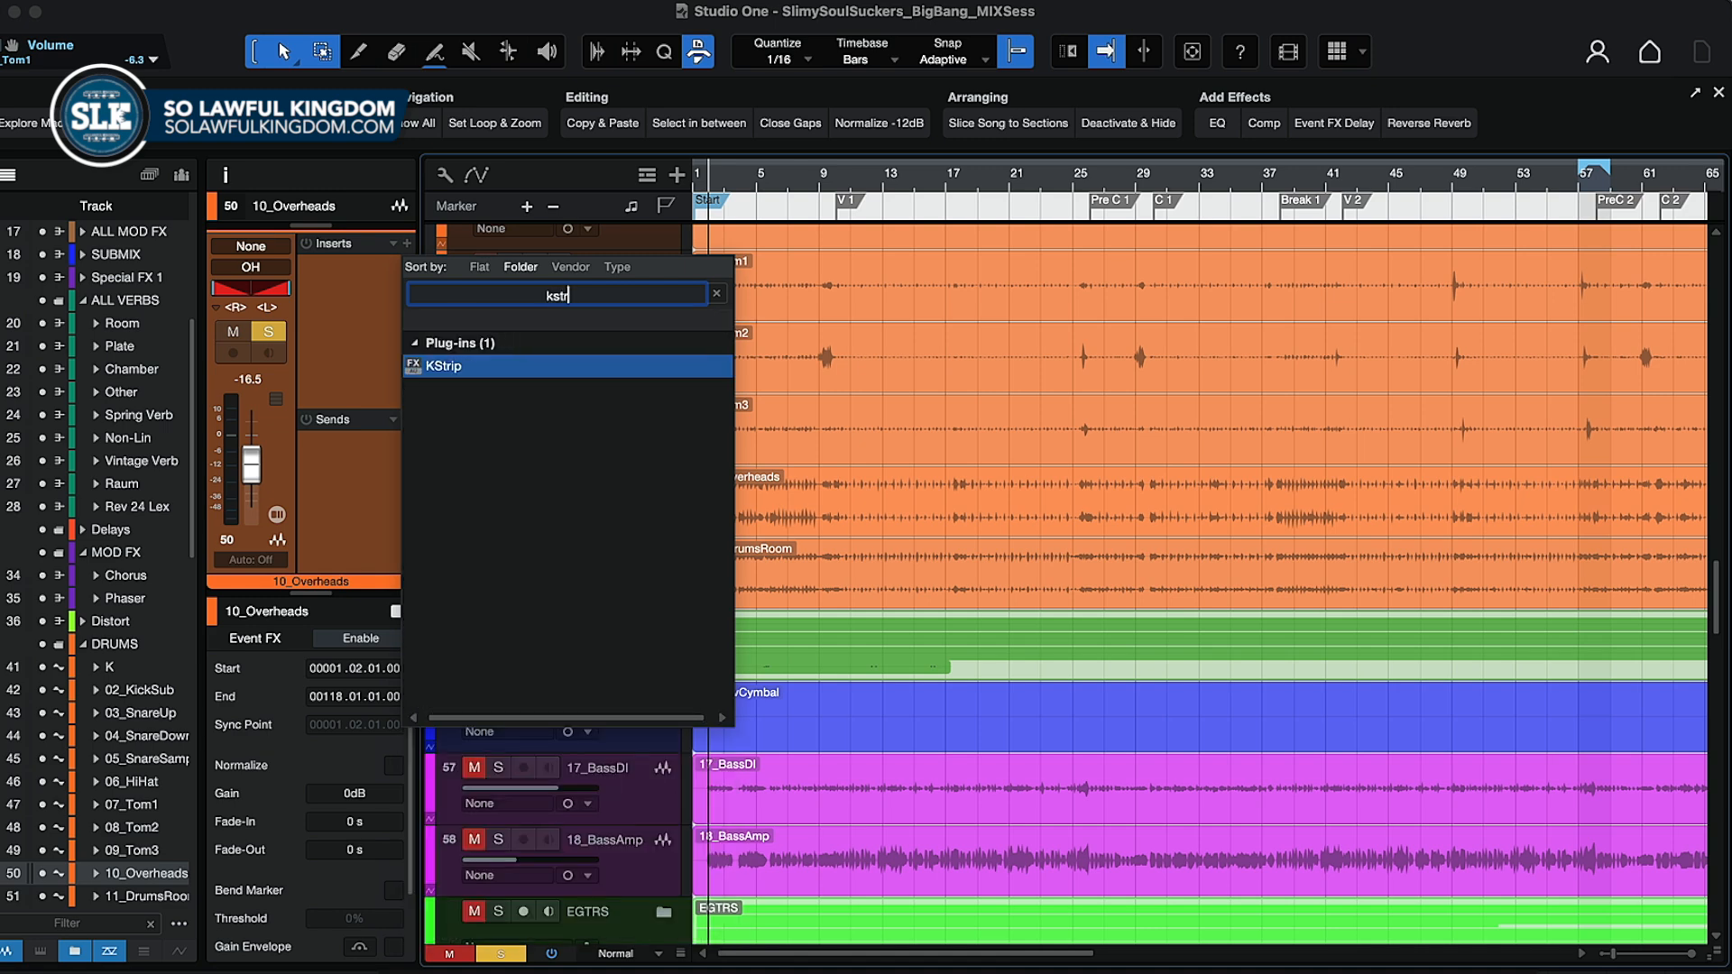
key(Return)
drag(990, 9, 1067, 16)
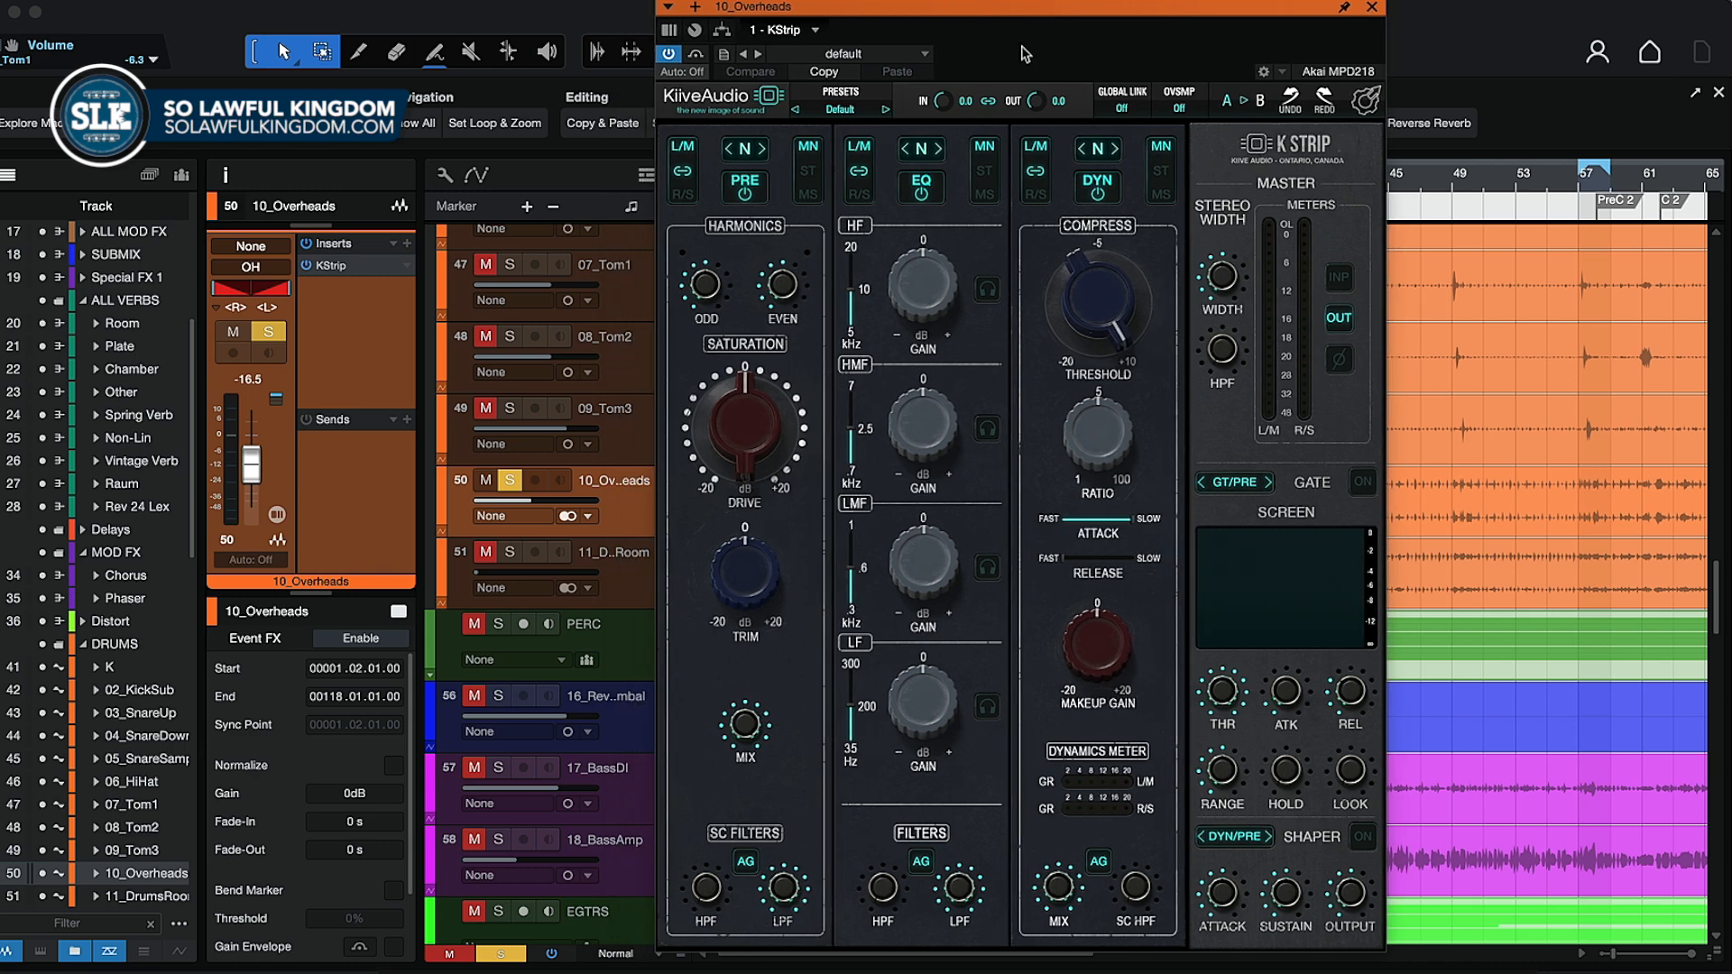
- Play the soloed overheads and raise the KStrip saturation drive to 20 dB
key(space)
drag(1274, 18, 1233, 22)
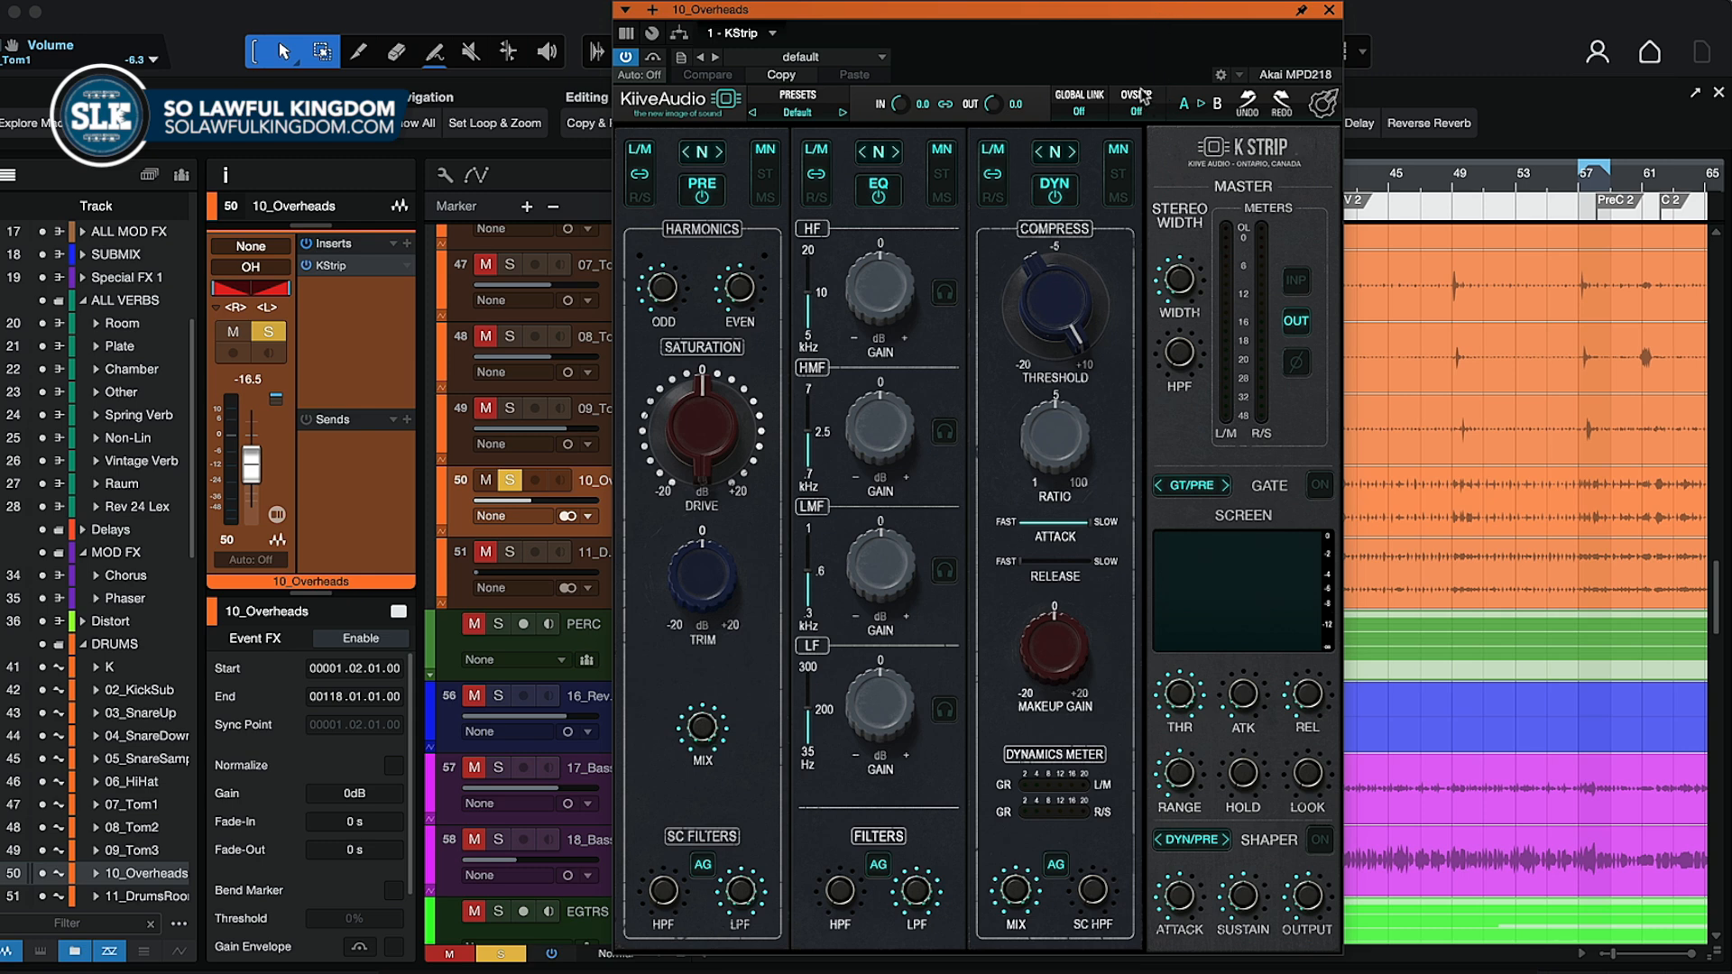
key(space)
drag(700, 454, 694, 430)
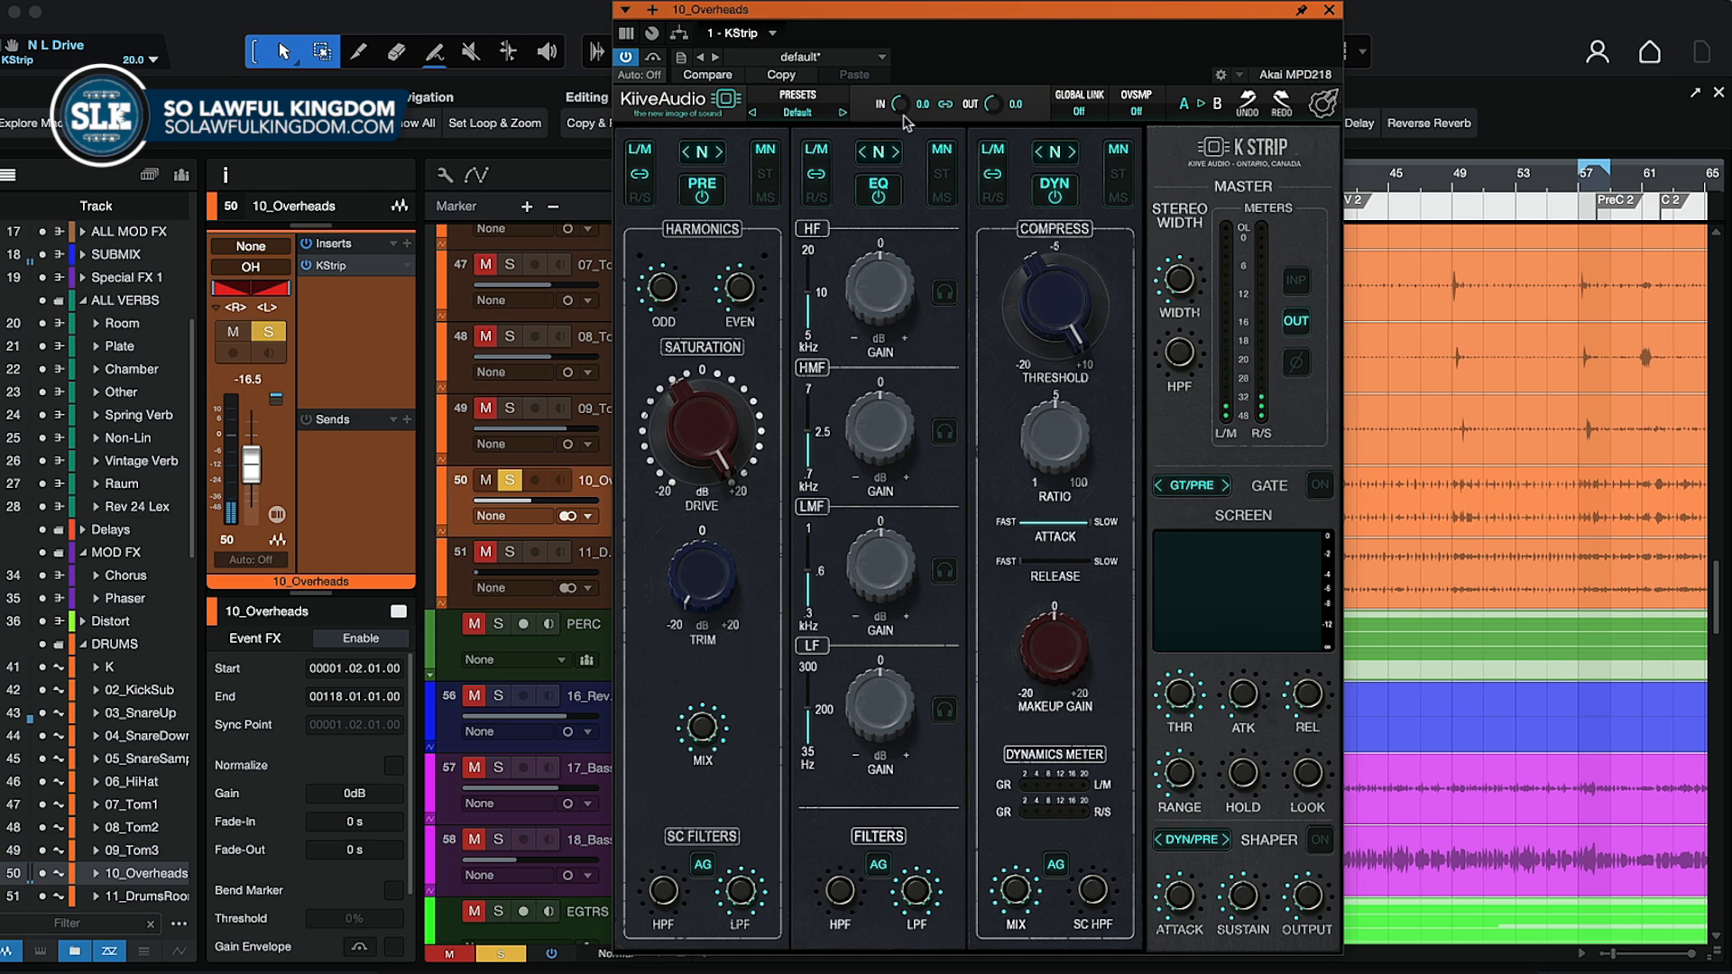
- Set the KStrip's linked input gain to 6.3 and compare the overheads out of solo and back in
mouse_move(907, 100)
mouse_down()
mouse_move(914, 33)
mouse_move(901, 80)
mouse_up()
click(510, 484)
click(512, 485)
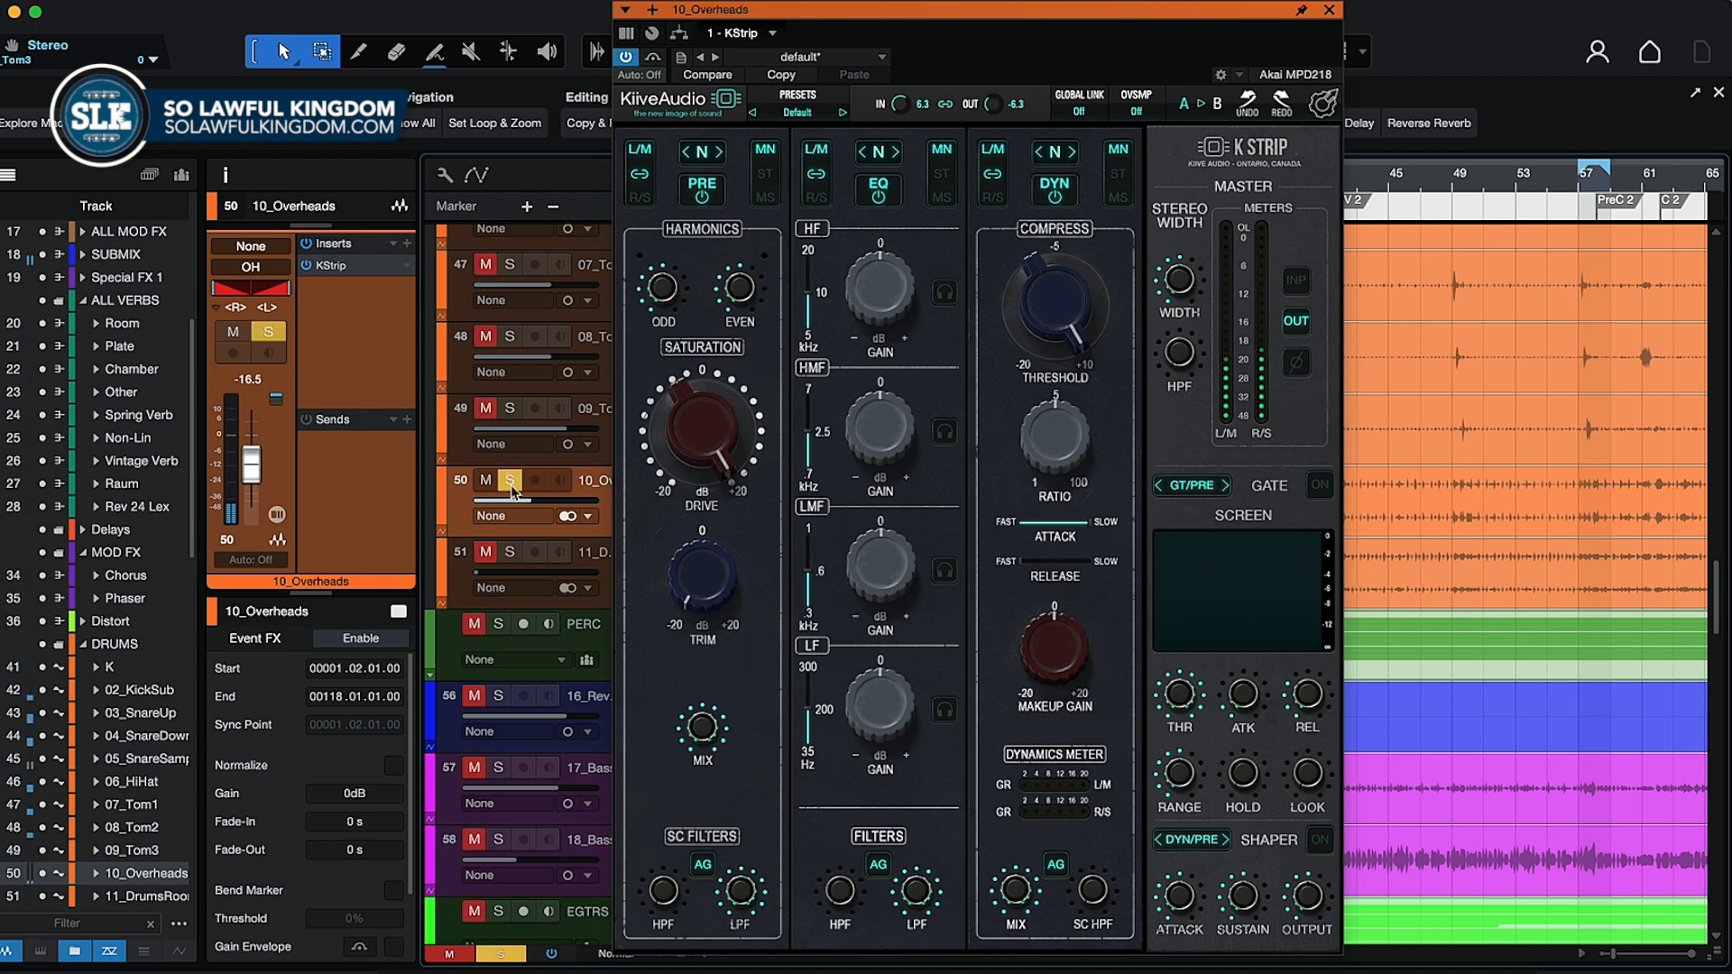
- Rebalance the overheads' saturation drive and harmonics, with even harmonics at -10, and compare with the PRE module off and on
drag(695, 440, 735, 672)
drag(735, 297, 715, 393)
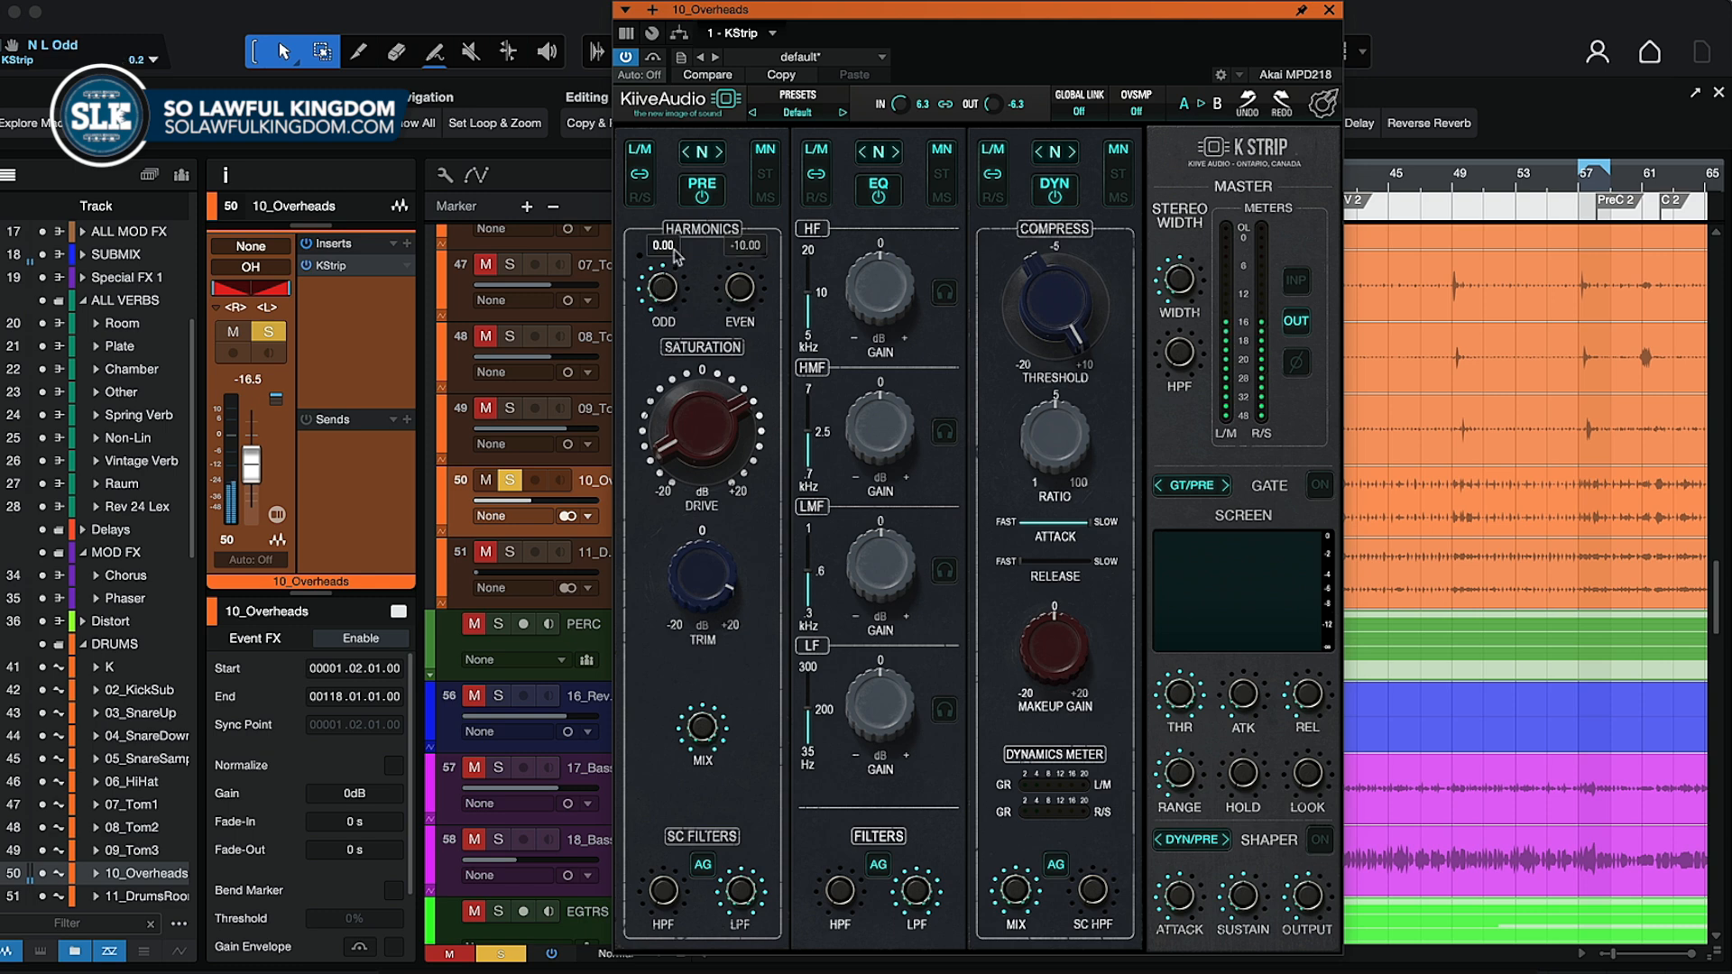
drag(699, 459, 680, 298)
click(704, 200)
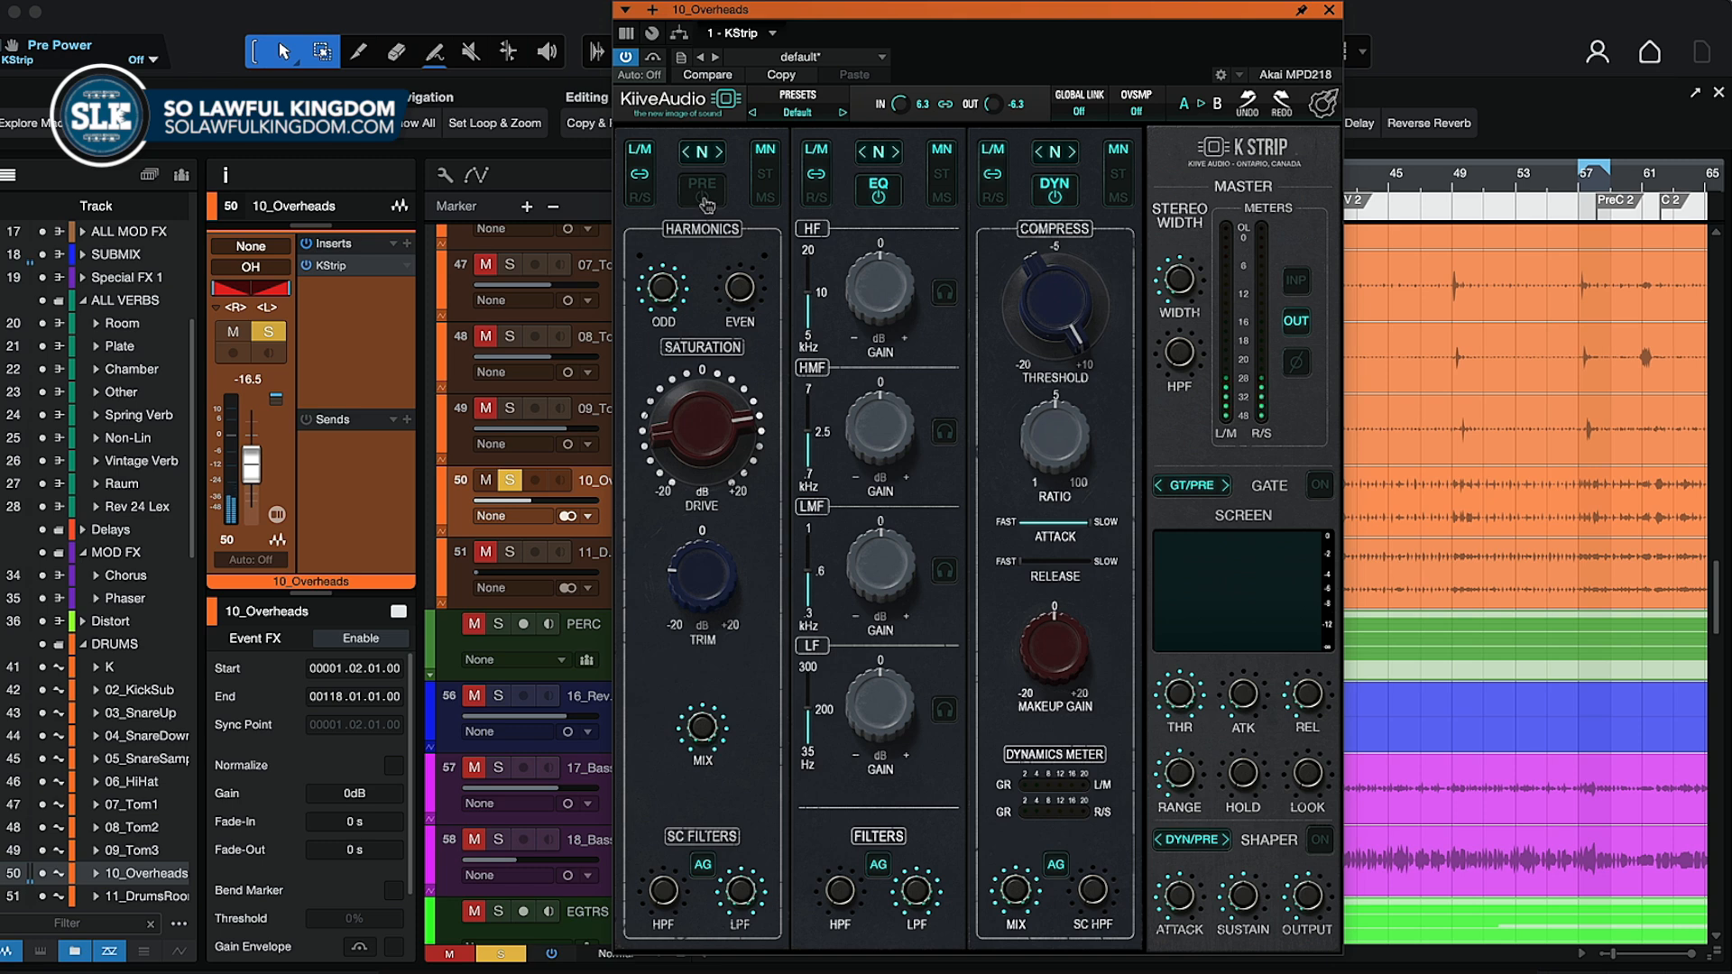
click(706, 205)
- Audition the LMF band in isolation, cut its gain on the overheads, and set the HF gain to about -0.1 dB
click(943, 572)
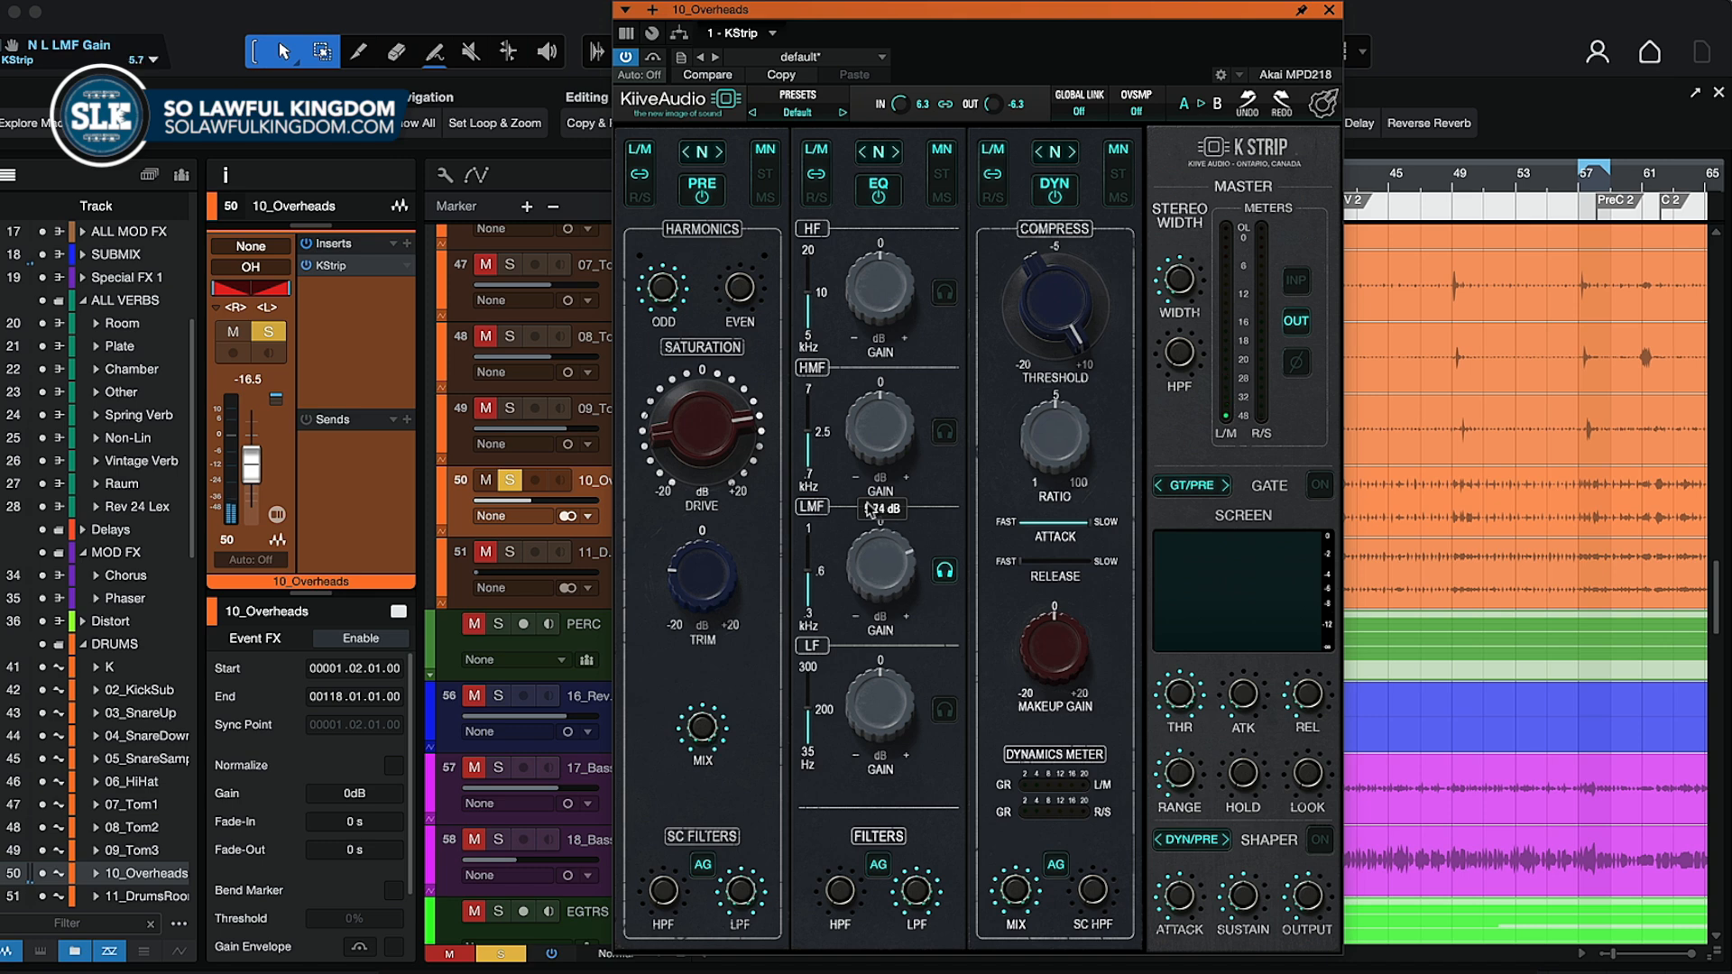
drag(878, 567, 889, 657)
click(945, 572)
drag(886, 323, 887, 346)
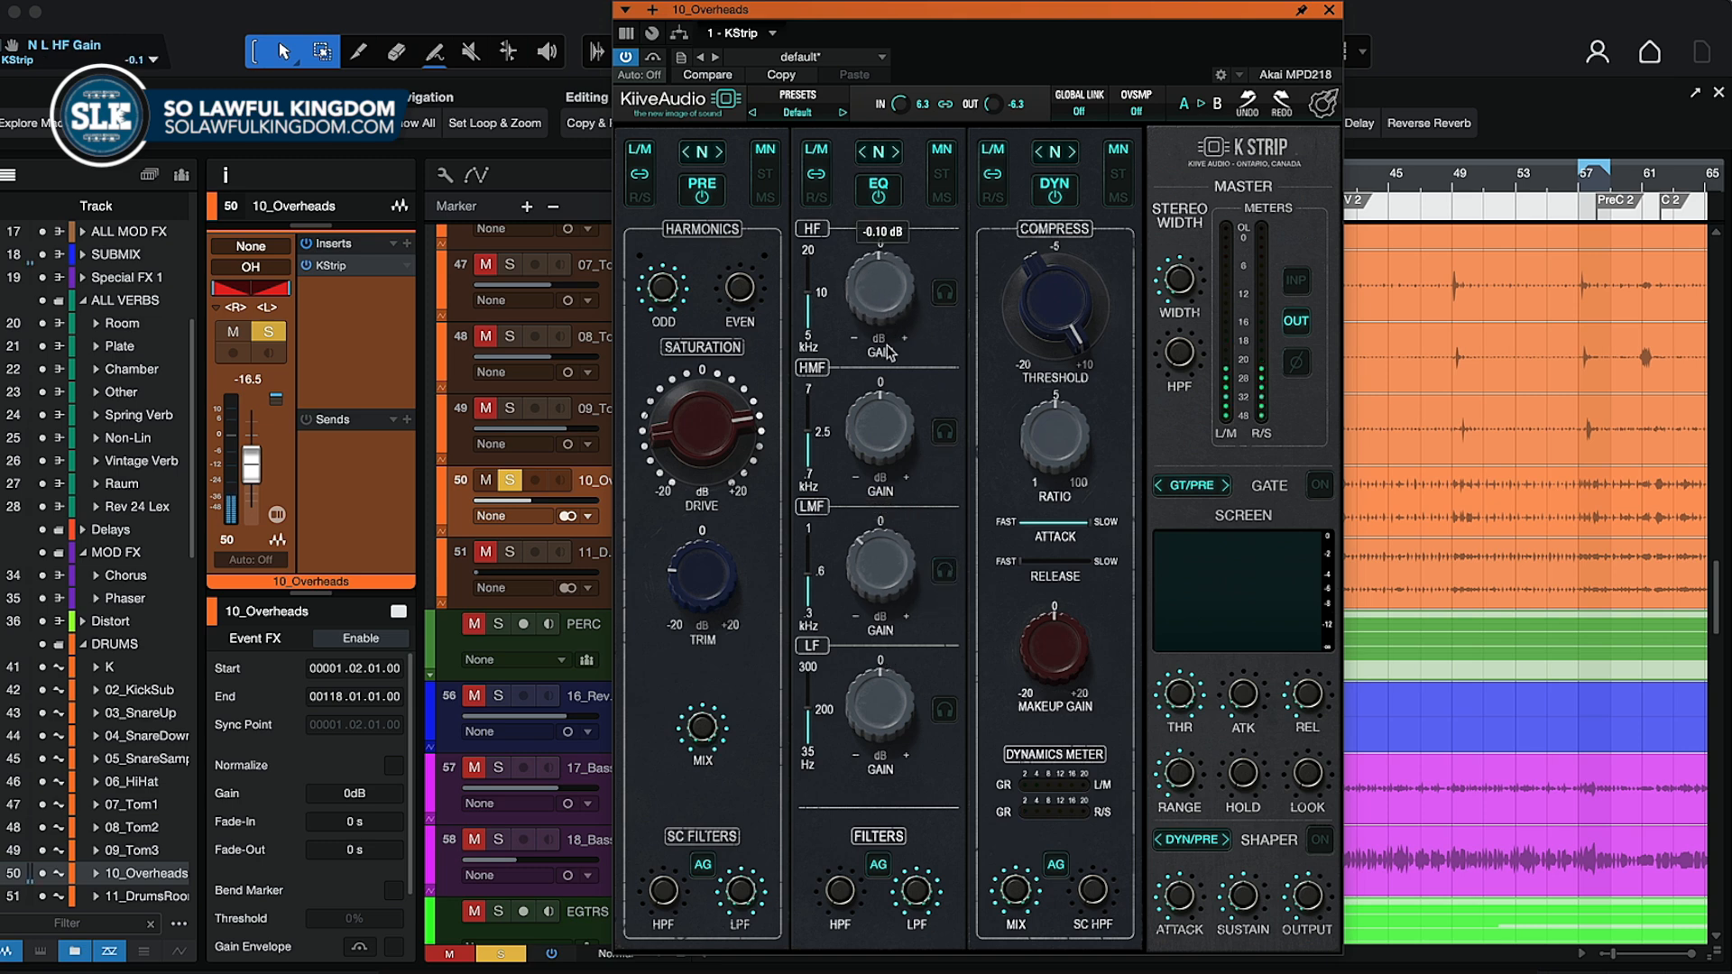
- Audition the HMF band in isolation, setting its frequency to 4.4 kHz and its gain to about -0.7 dB
drag(880, 432, 872, 368)
click(940, 436)
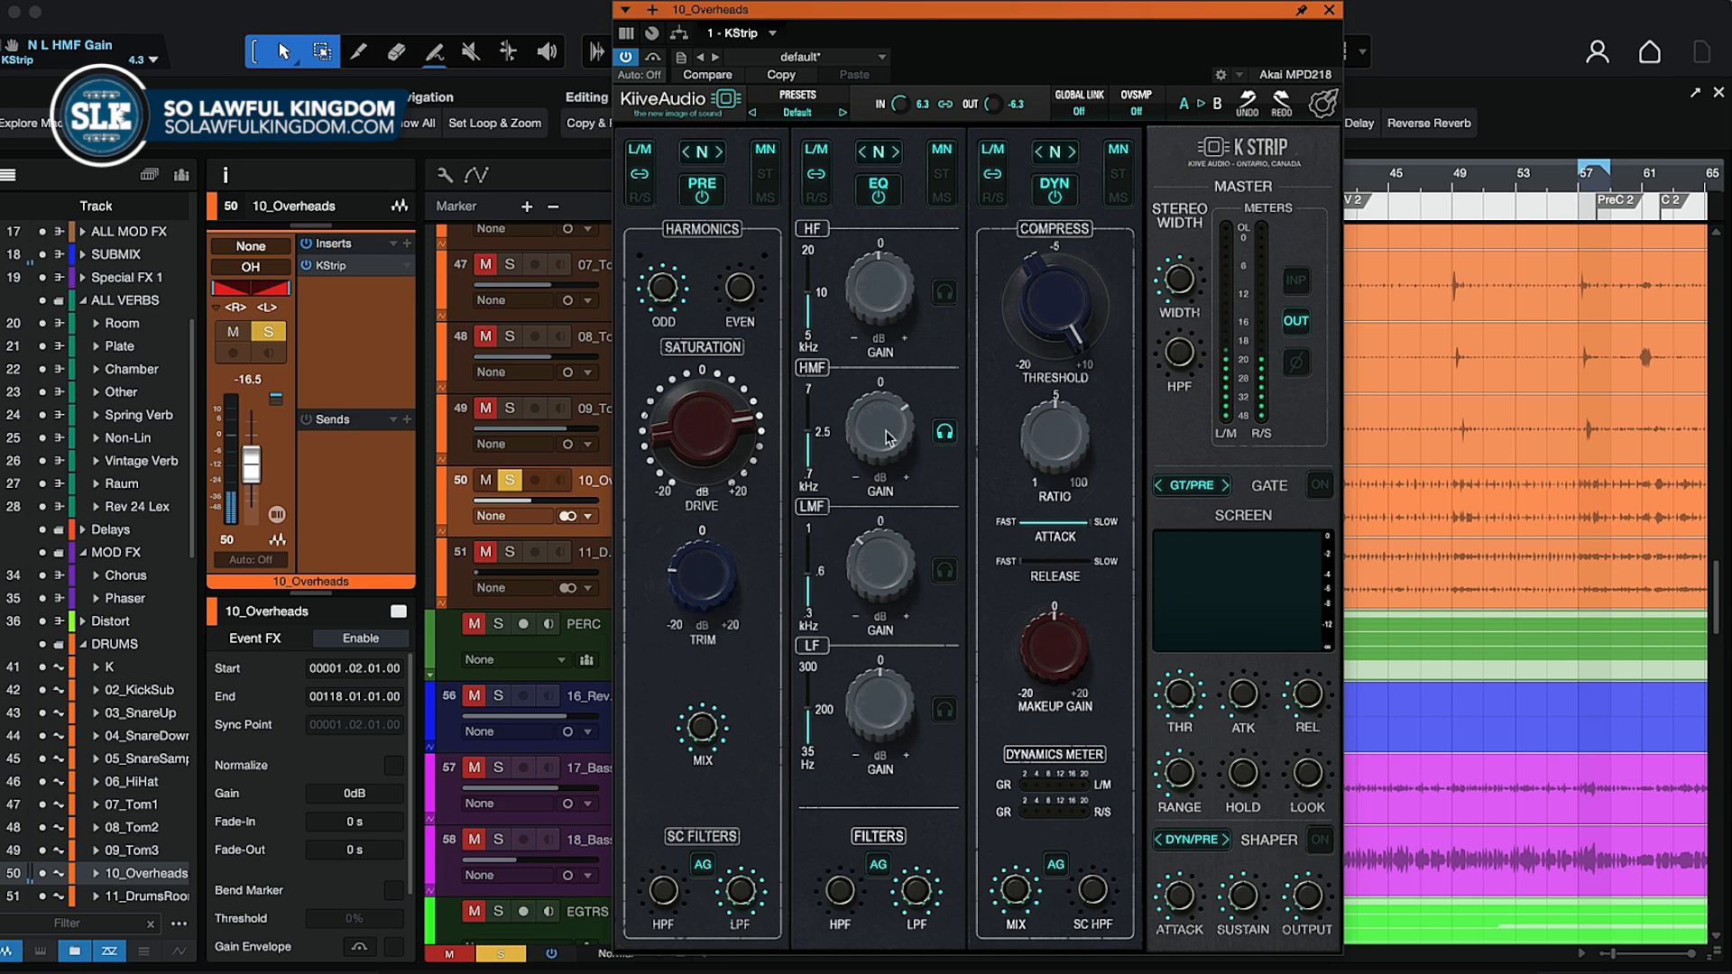
drag(889, 439, 817, 386)
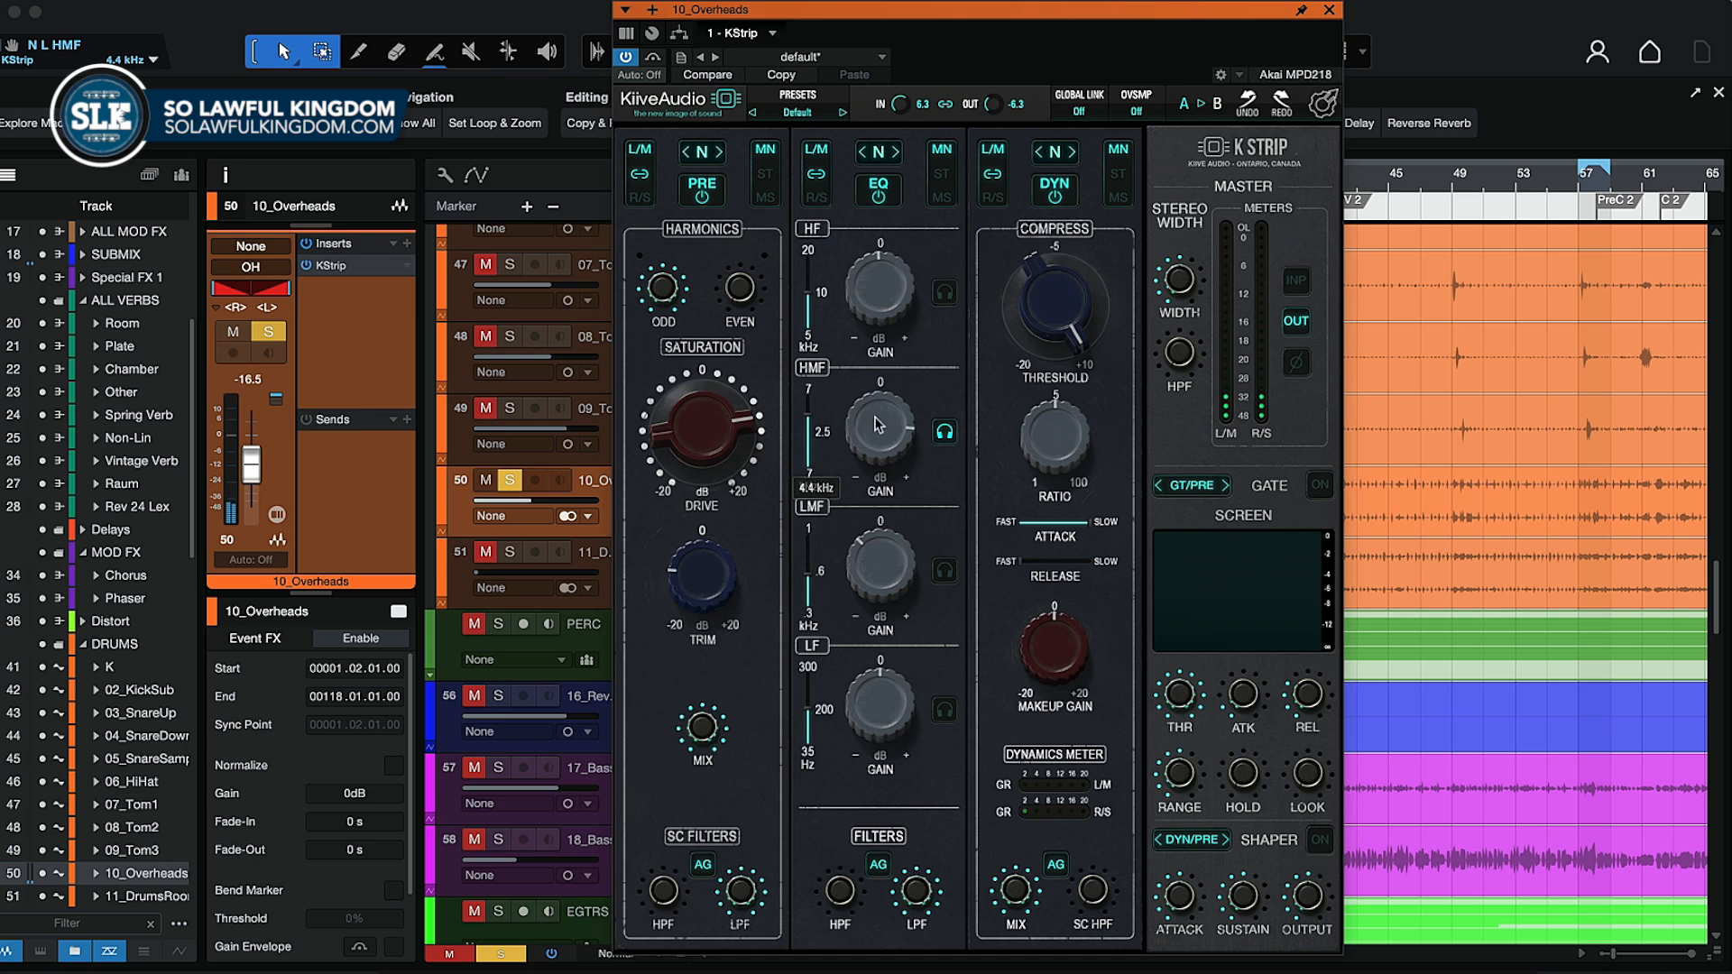
drag(881, 432, 890, 514)
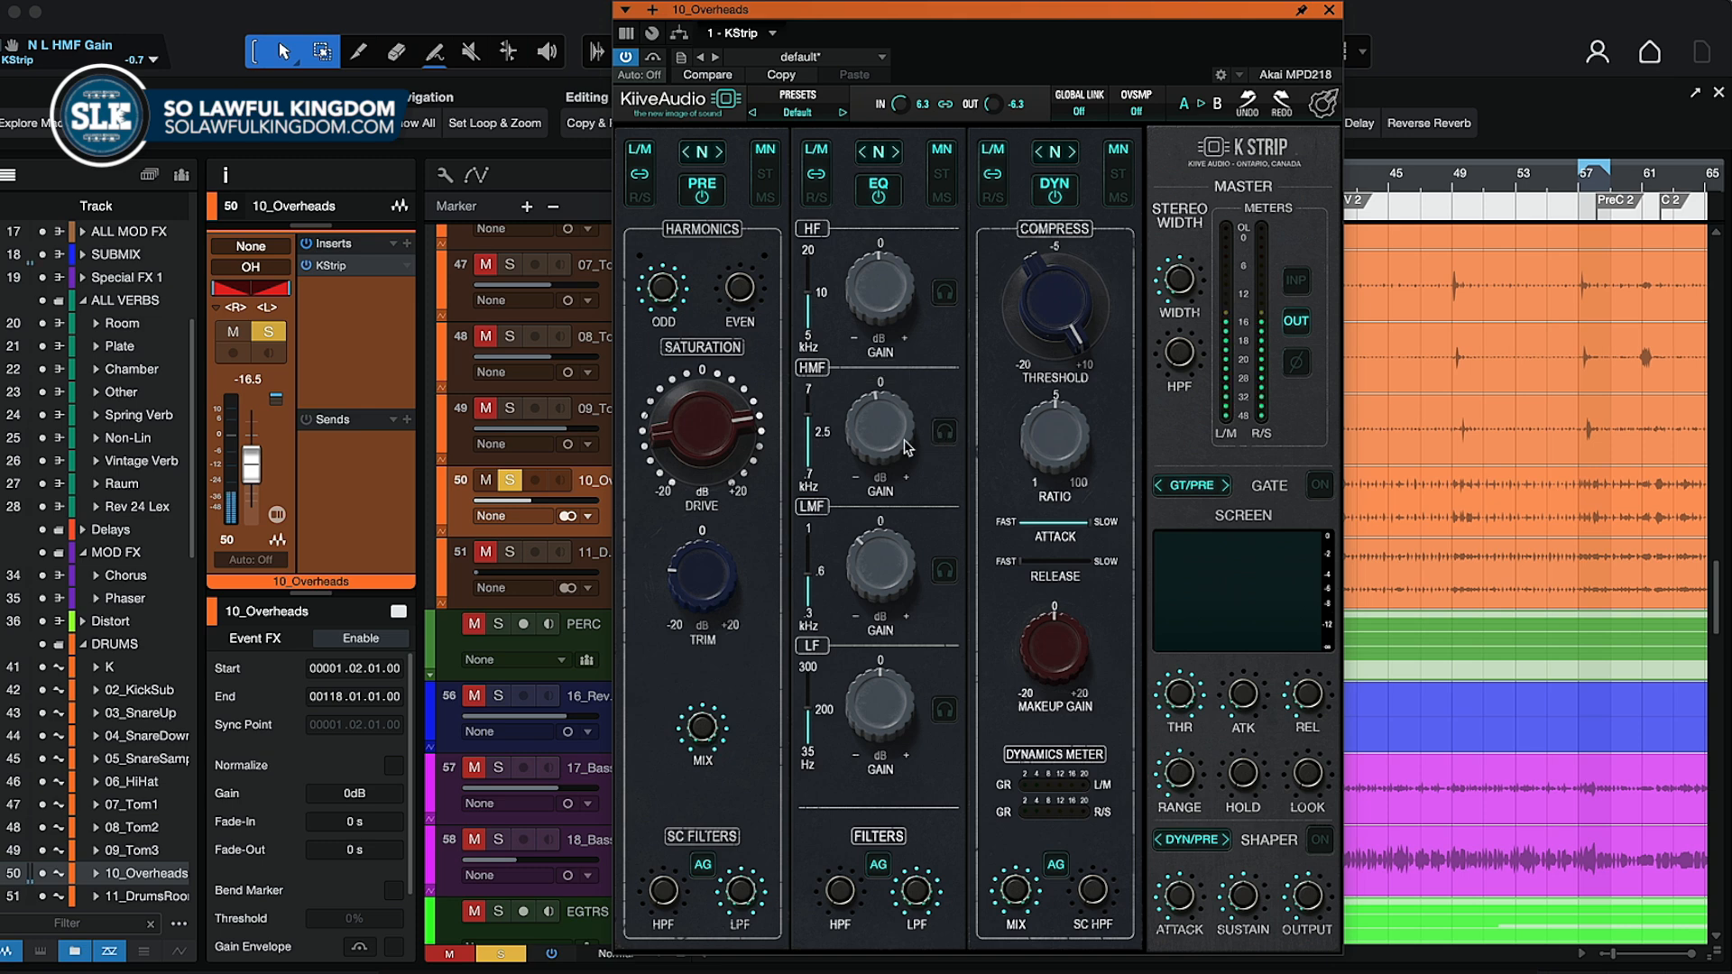
- Fine-tune the HMF gain on the overheads, then adjust the LF band's frequency and set its gain to 2.8 dB
mouse_move(896, 446)
mouse_down()
mouse_move(896, 341)
mouse_move(902, 541)
mouse_move(897, 440)
mouse_move(899, 459)
mouse_up()
drag(884, 725, 844, 639)
drag(814, 713, 823, 636)
mouse_move(886, 708)
mouse_down()
mouse_move(884, 799)
mouse_move(866, 726)
mouse_move(922, 722)
mouse_move(888, 725)
mouse_up()
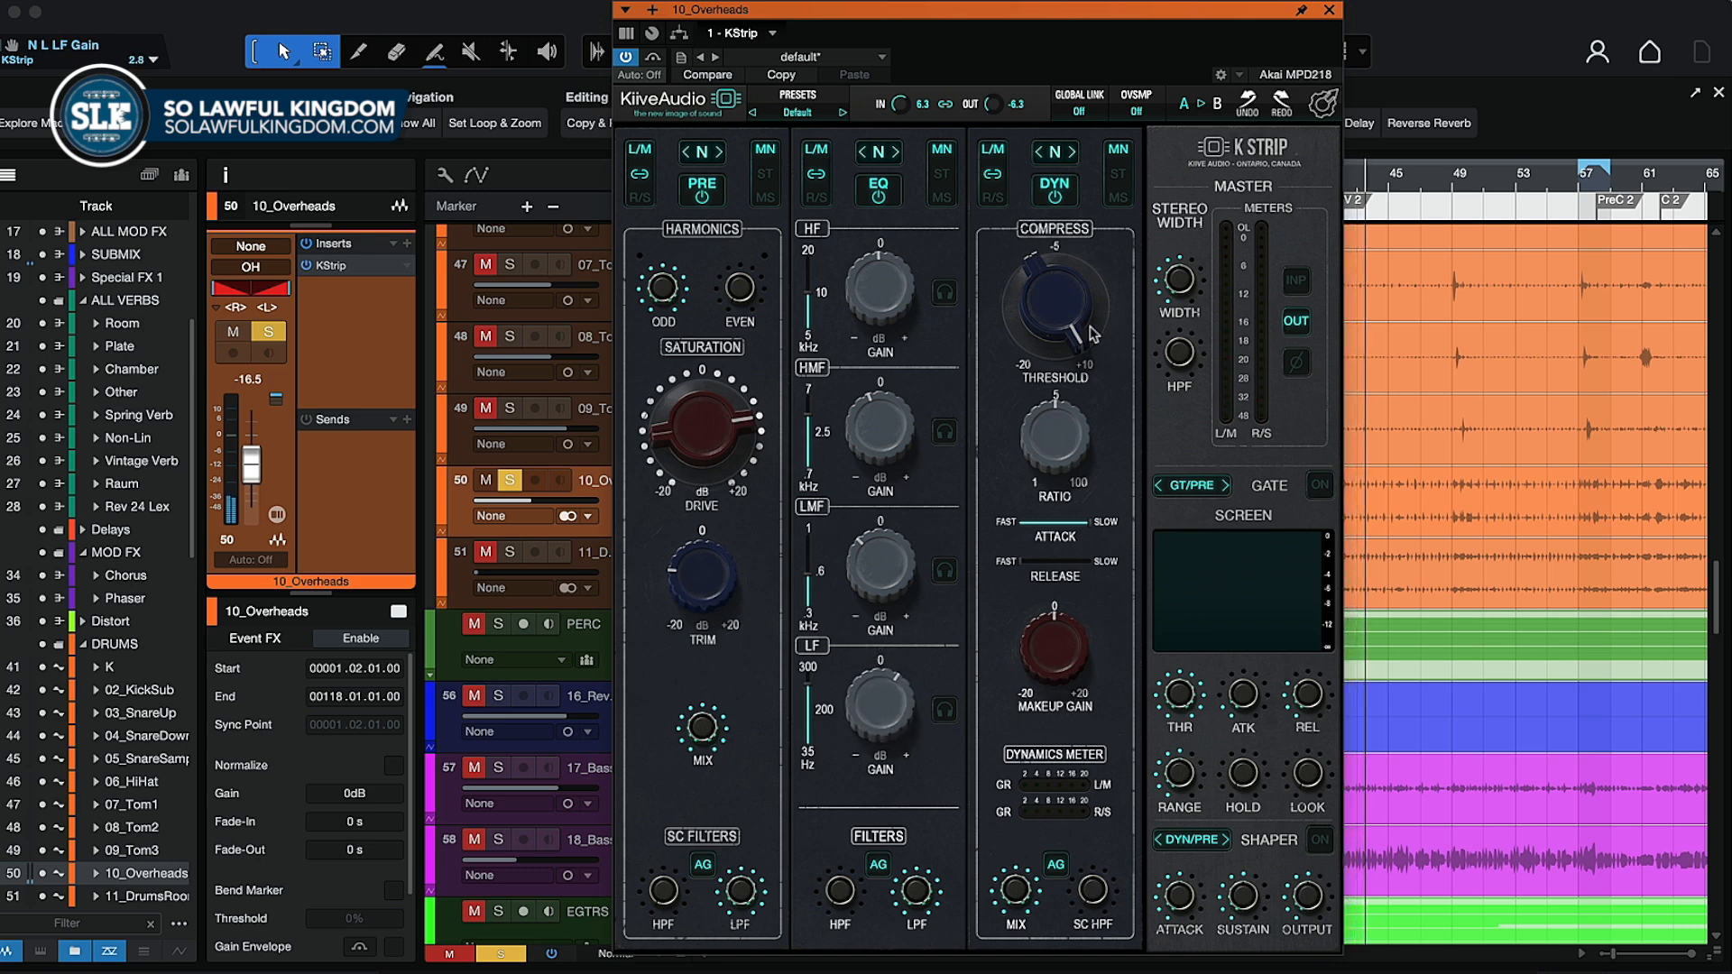
- Lower the compressor threshold on the overheads and raise the makeup gain to 4.52 dB
drag(1053, 298, 1078, 473)
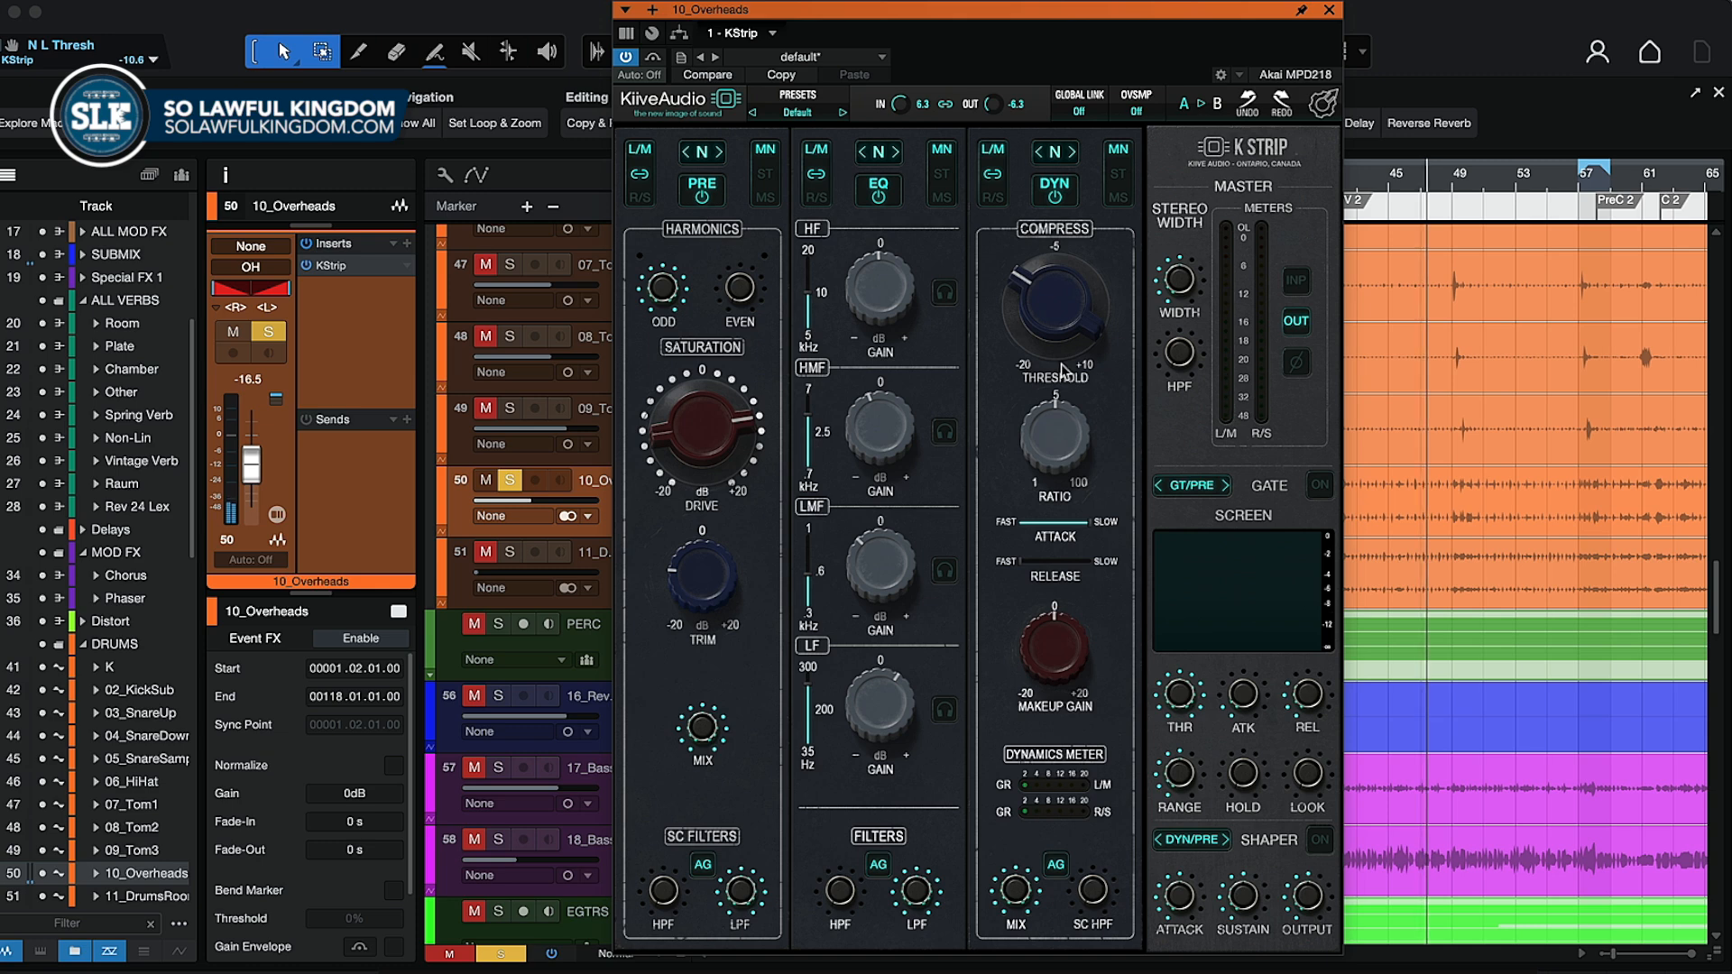
mouse_move(1056, 335)
mouse_down()
mouse_move(1069, 251)
mouse_move(1077, 381)
mouse_move(1075, 360)
mouse_up()
drag(1041, 641, 1044, 622)
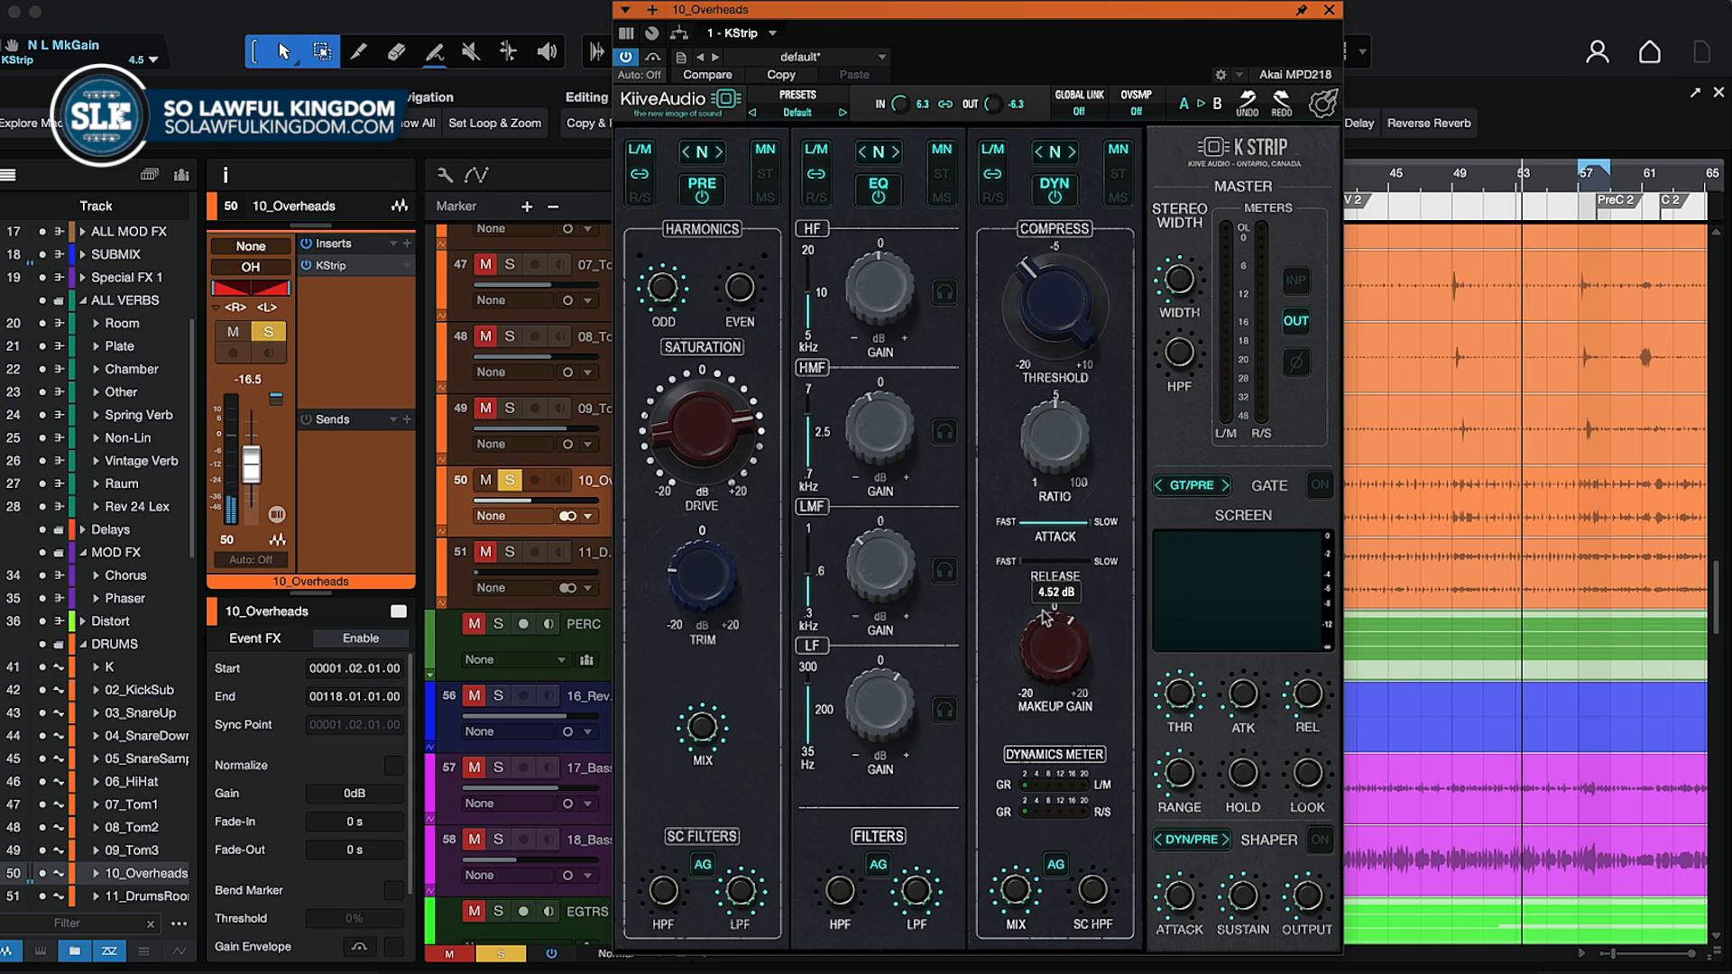
- Reduce the makeup gain to 1.77 dB, comparing the overheads with the DYN module off and with the whole plug-in bypassed
click(1057, 204)
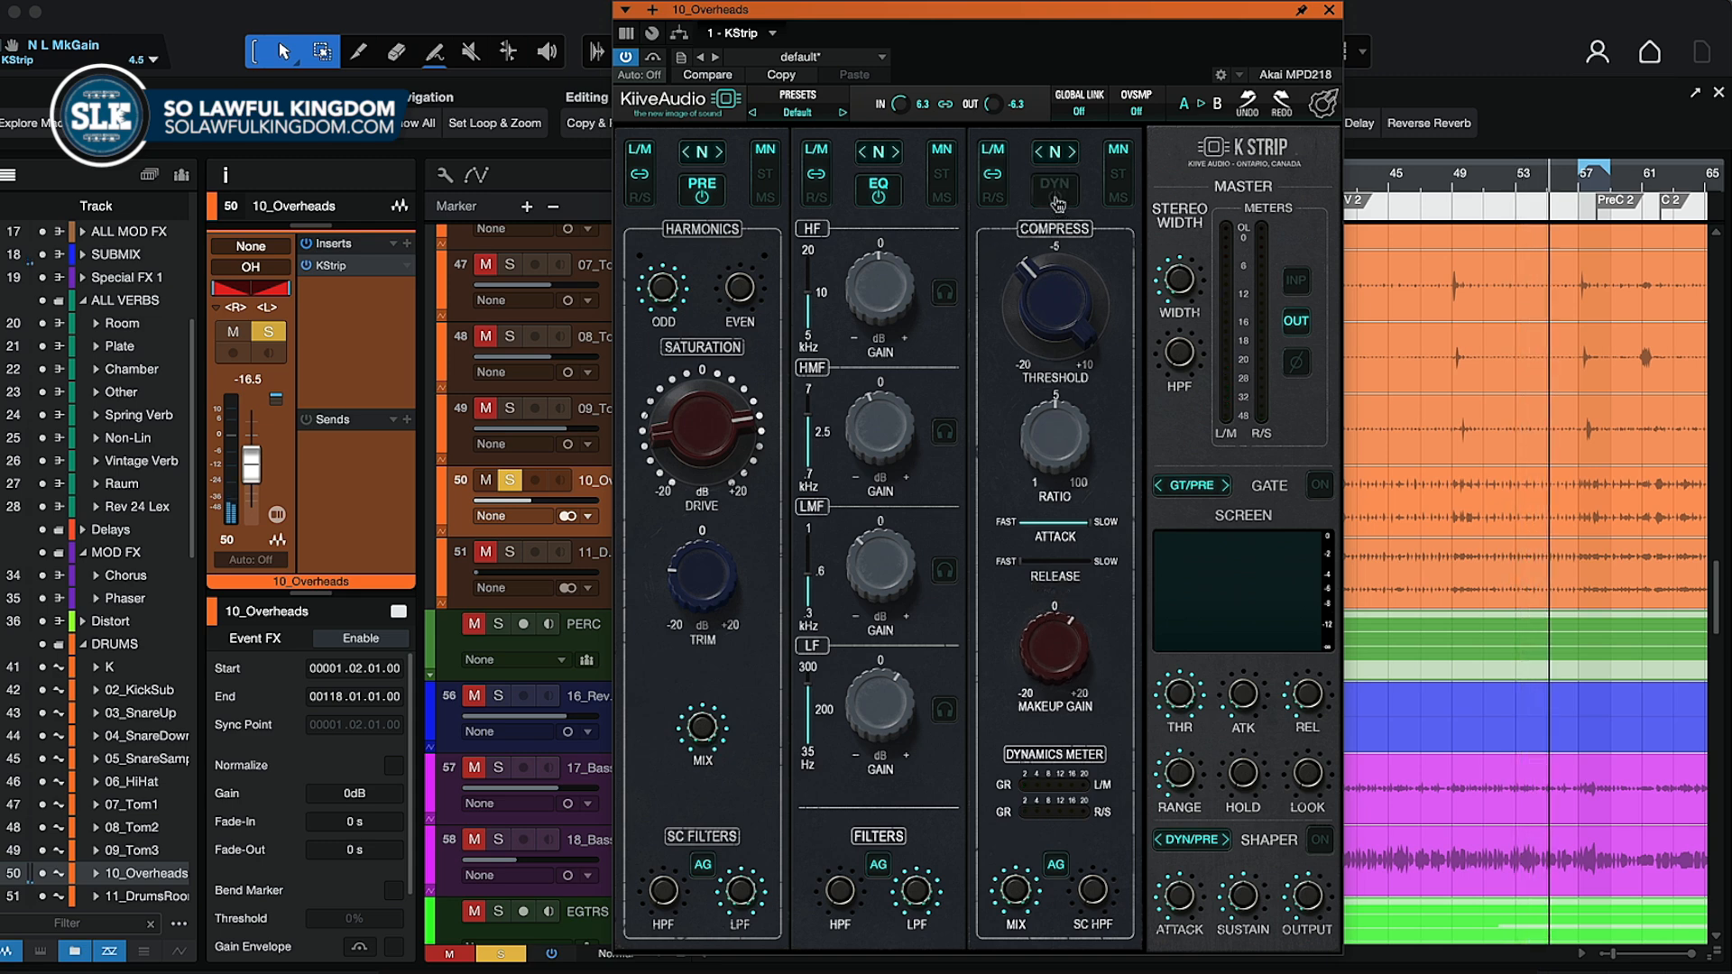
click(1058, 205)
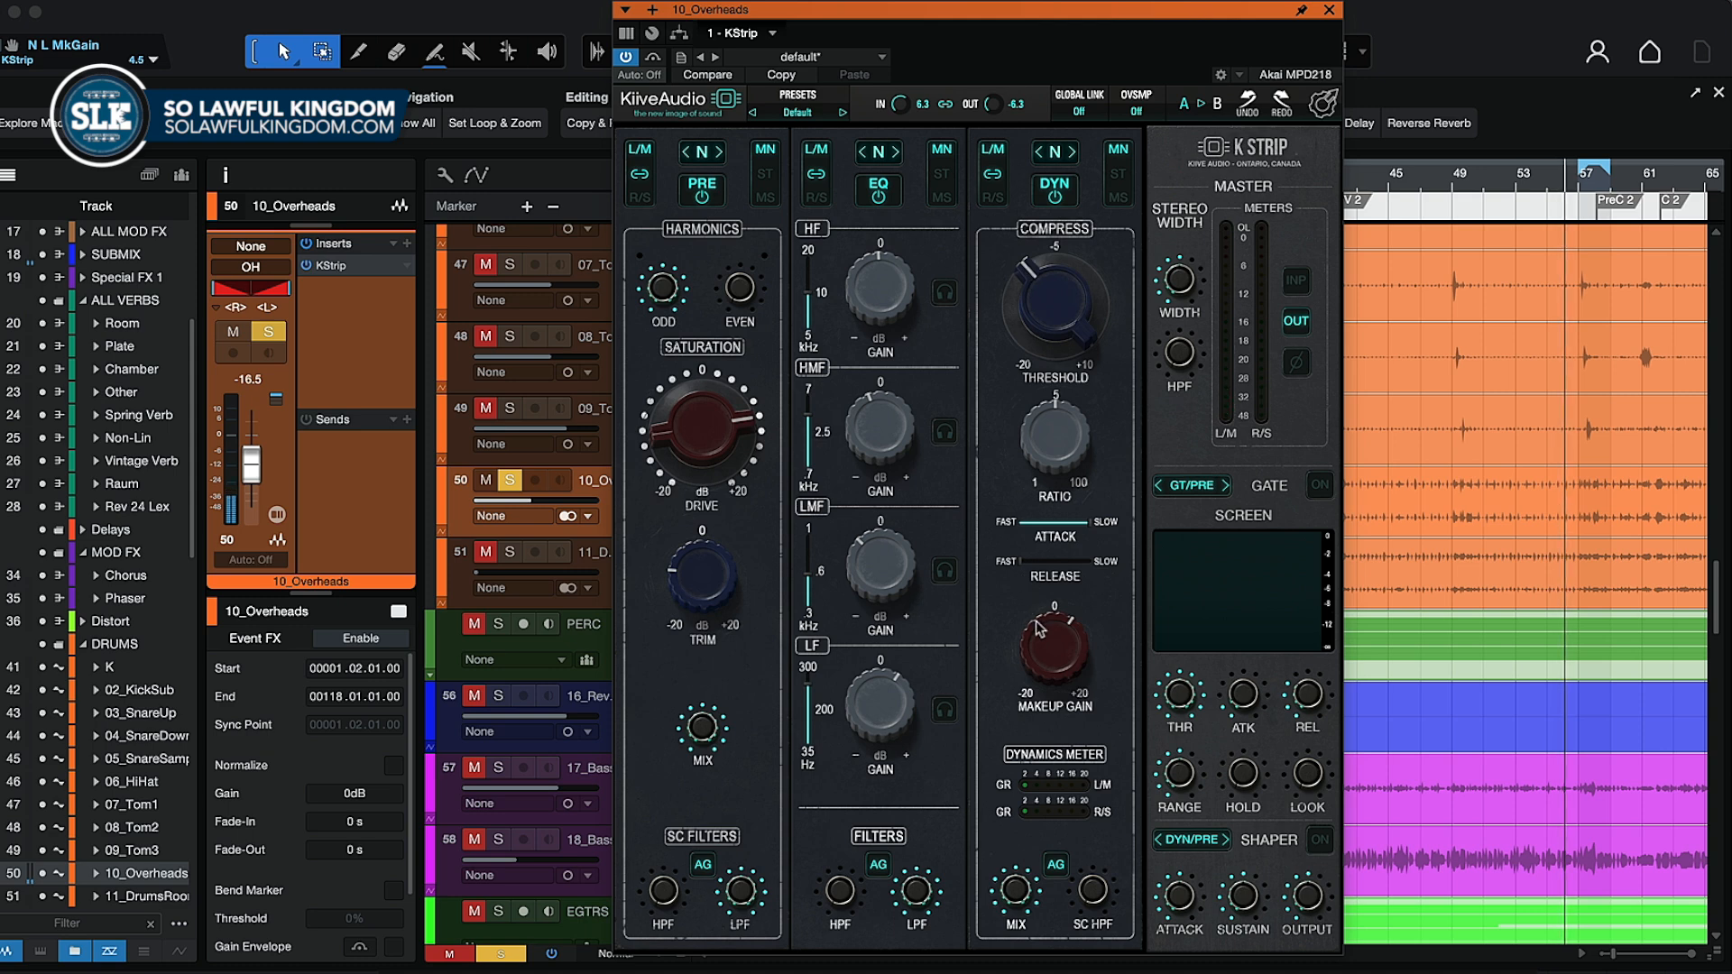
drag(1051, 651, 1052, 676)
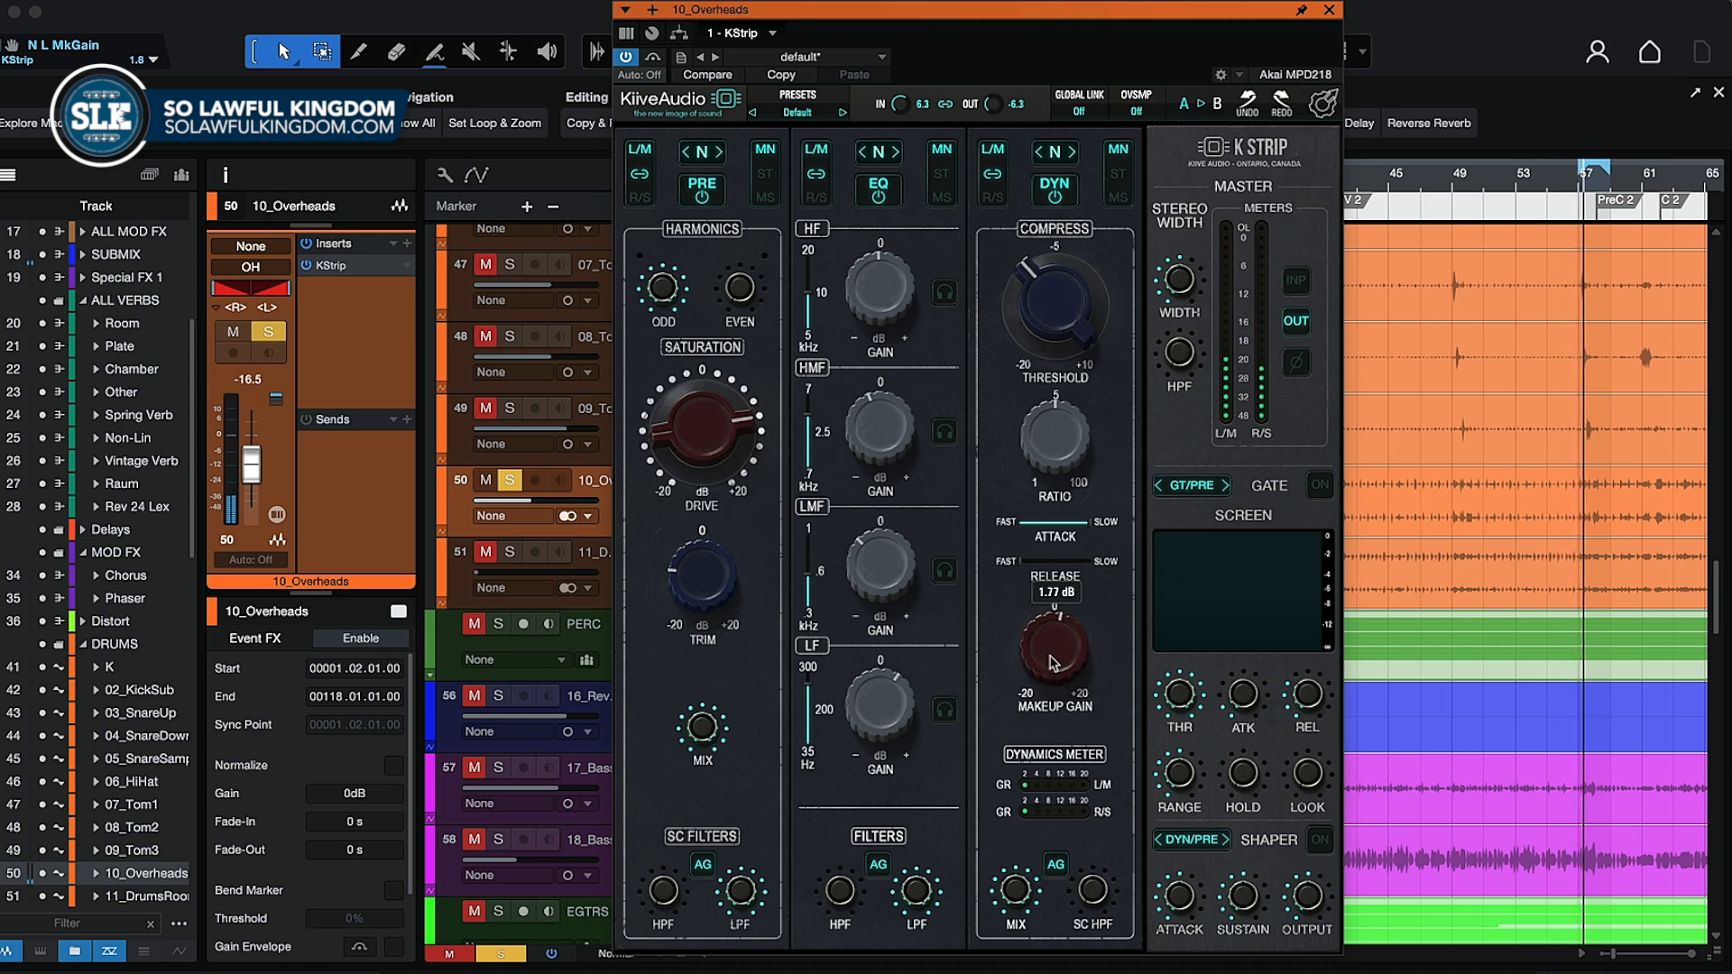
click(625, 57)
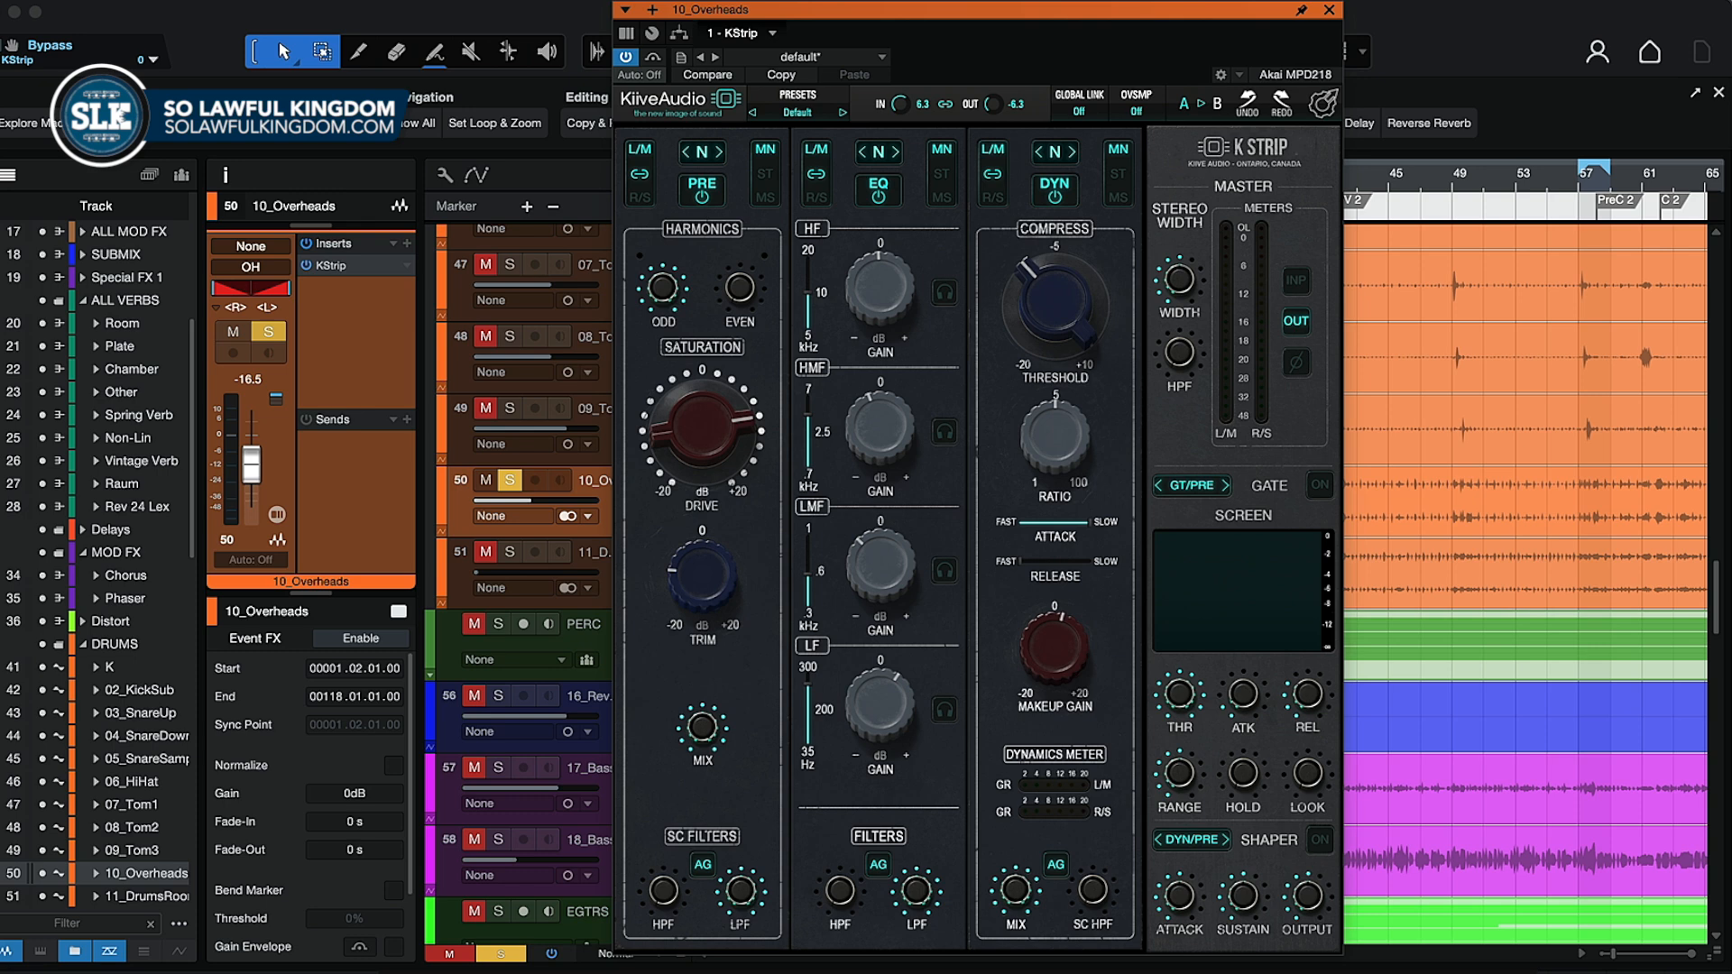
- Set the overheads' compressor threshold to -11.3 and close the KStrip window
mouse_move(1178, 280)
mouse_move(1015, 891)
drag(1207, 17, 1166, 13)
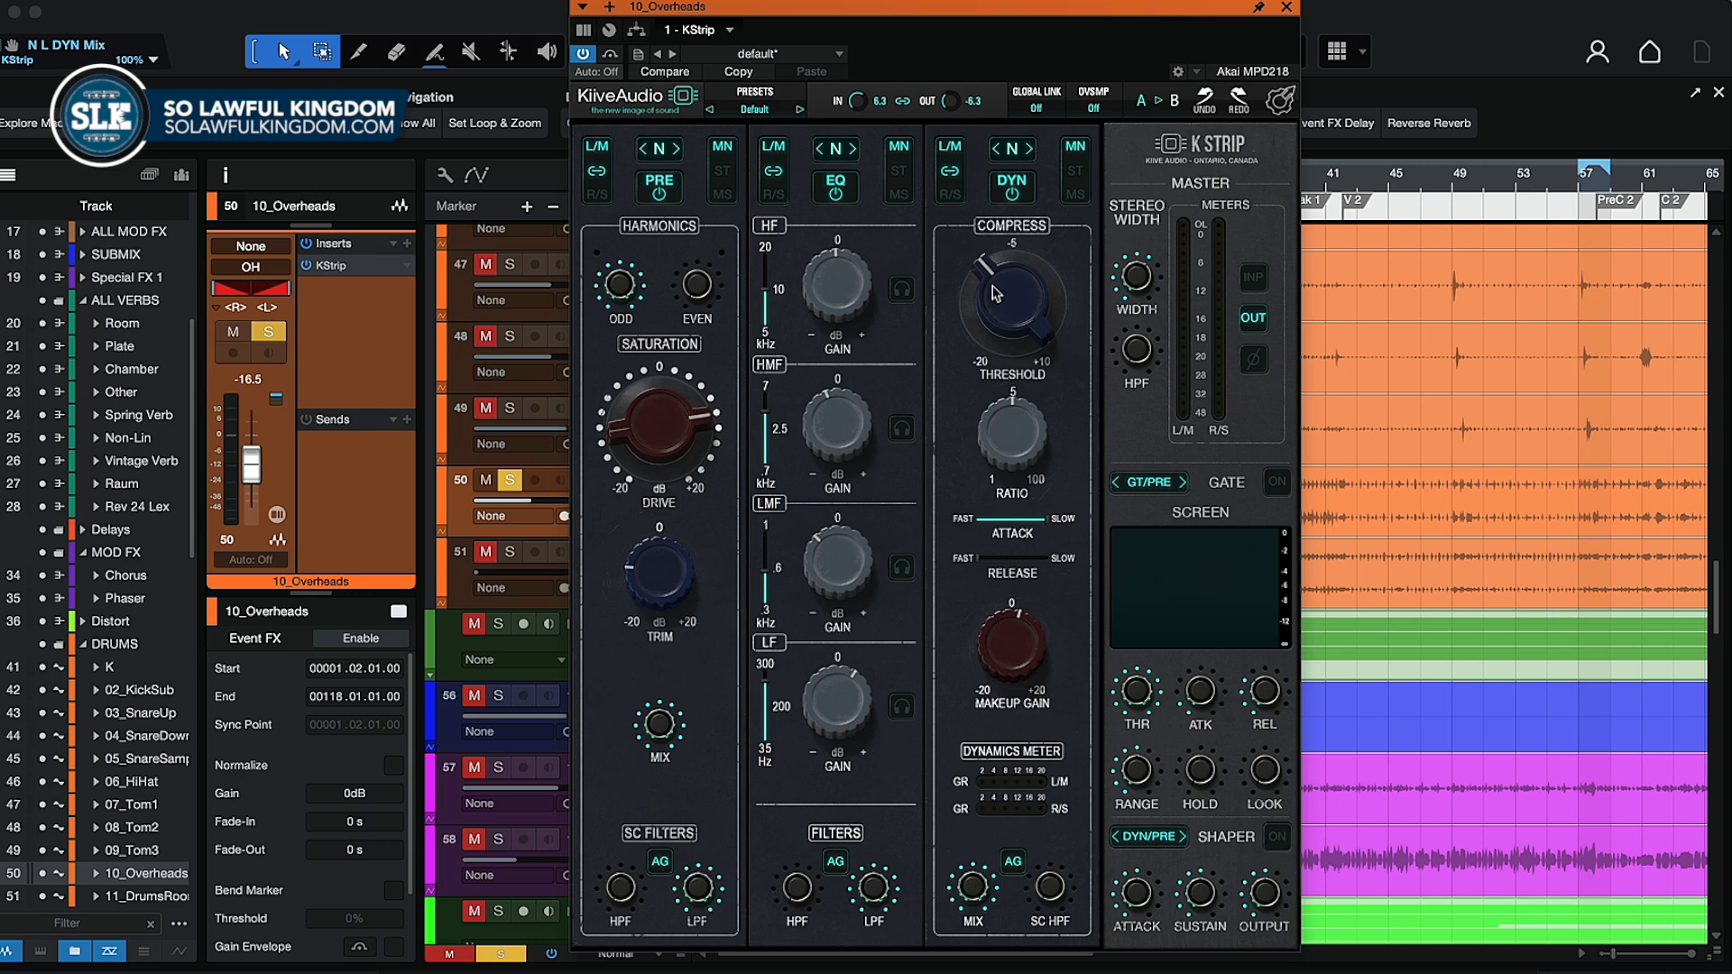
drag(1003, 286, 995, 309)
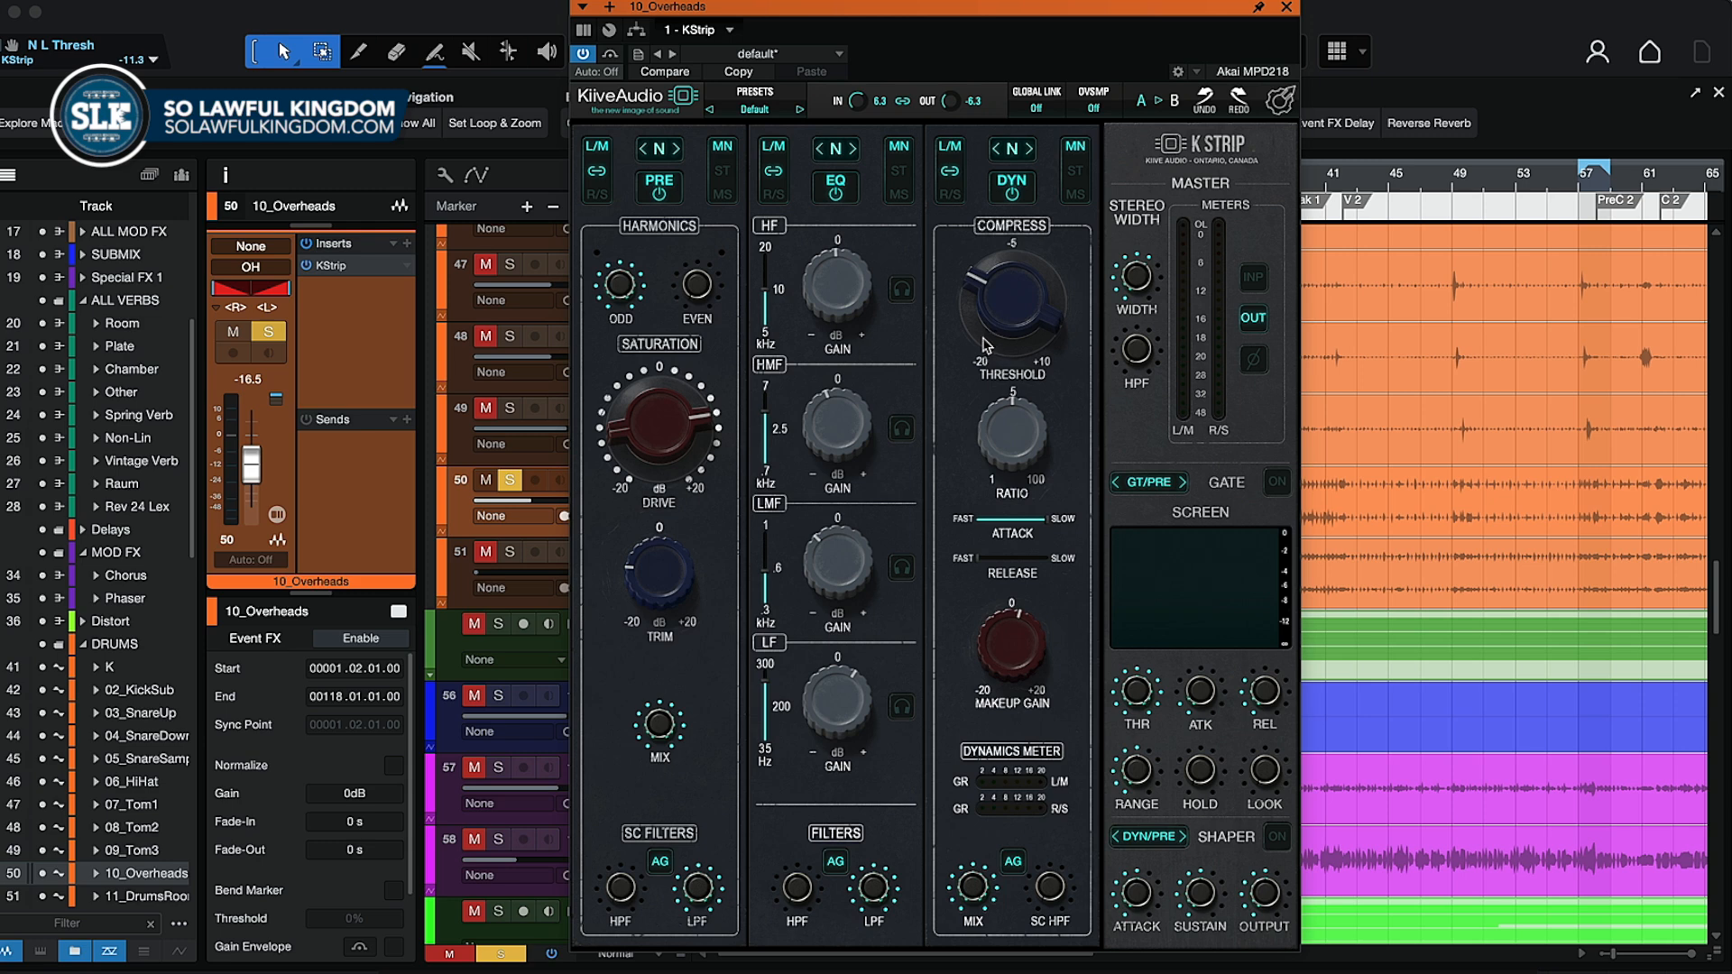
click(1287, 7)
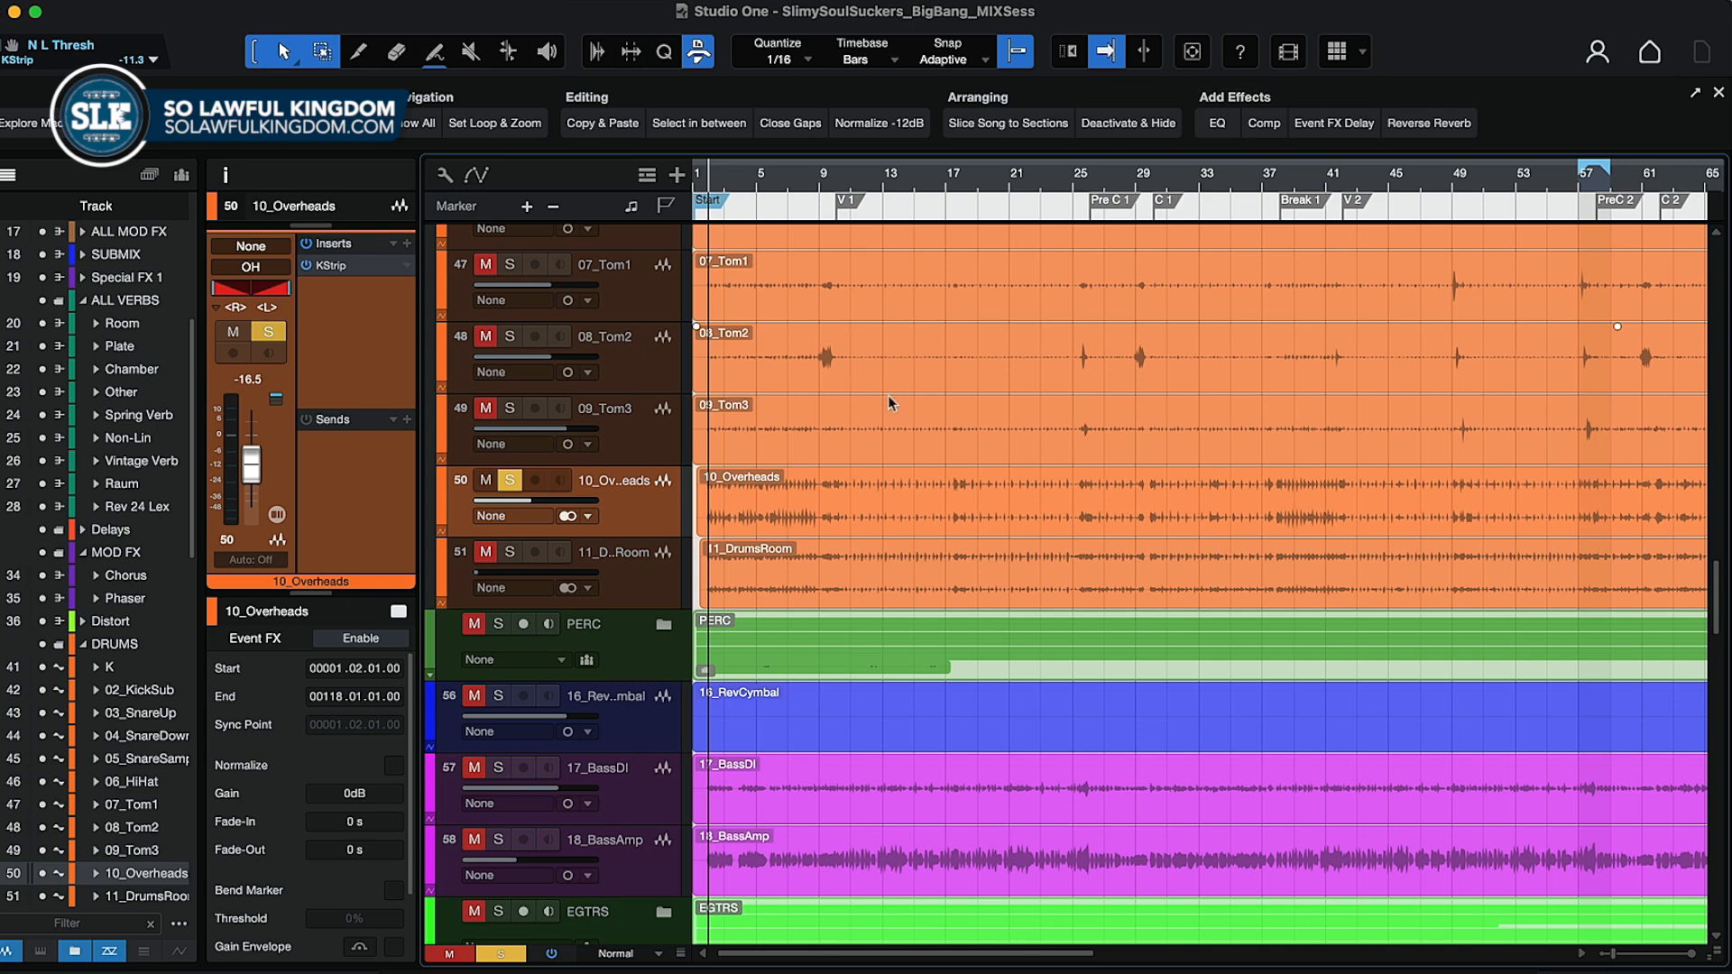
- Select the 07_Tom1 track and open its Silencer insert
scroll(1717, 586, up, 3)
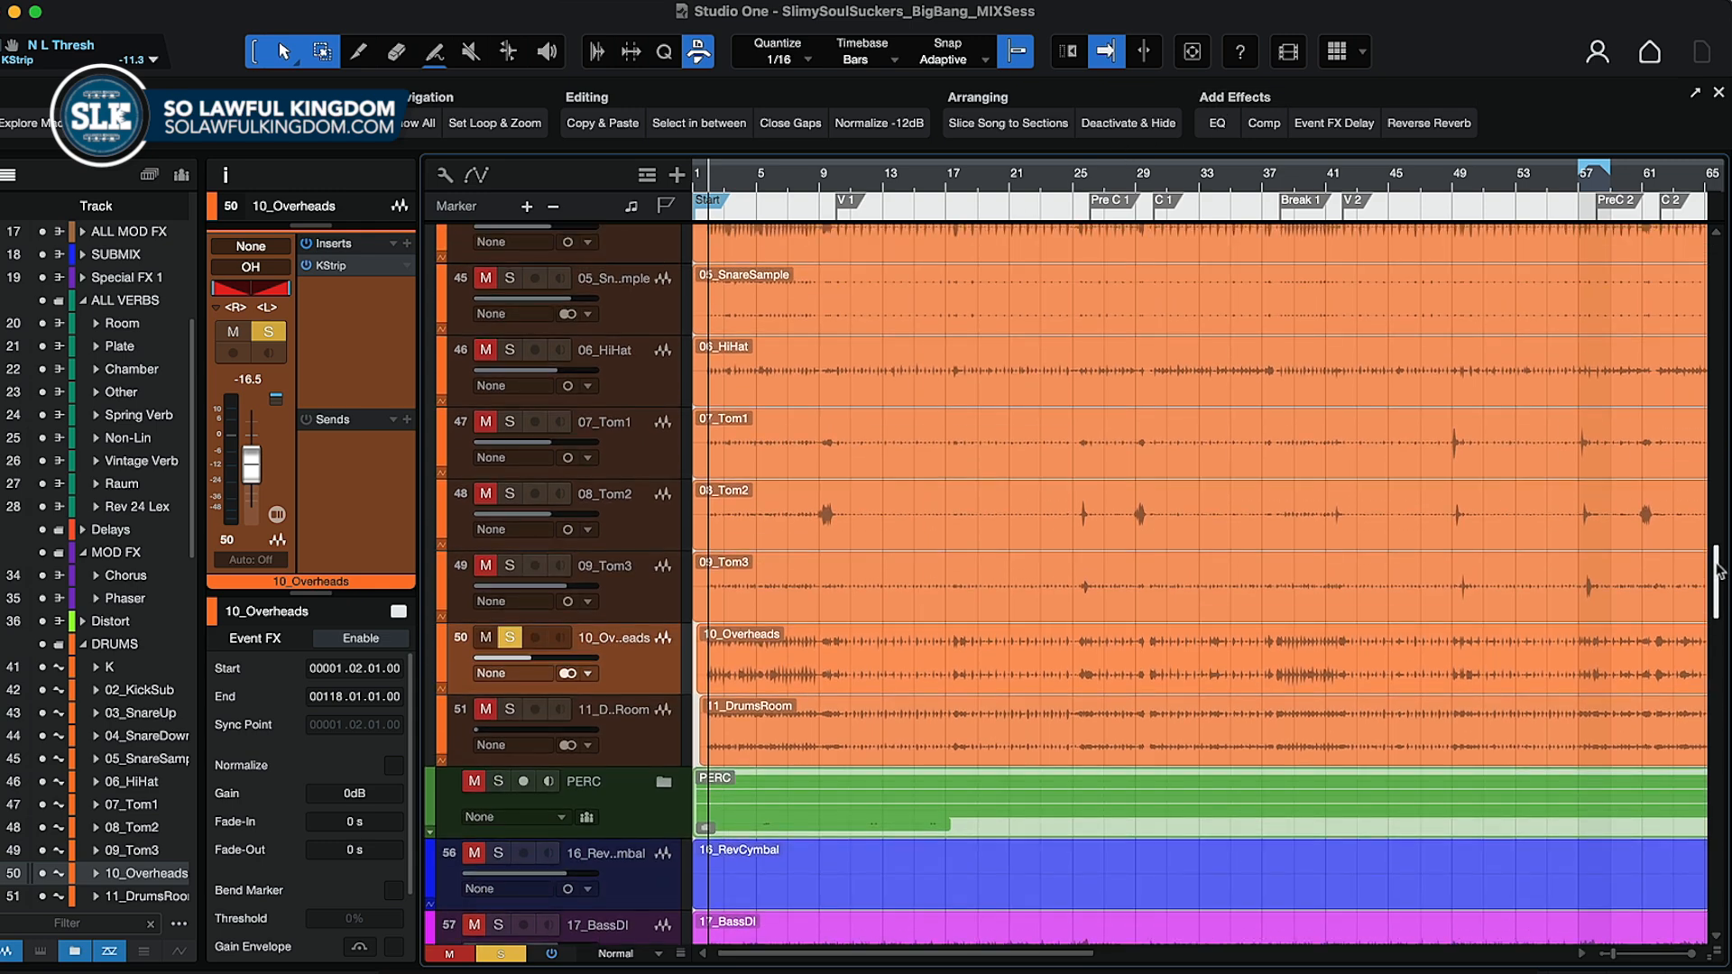
click(642, 485)
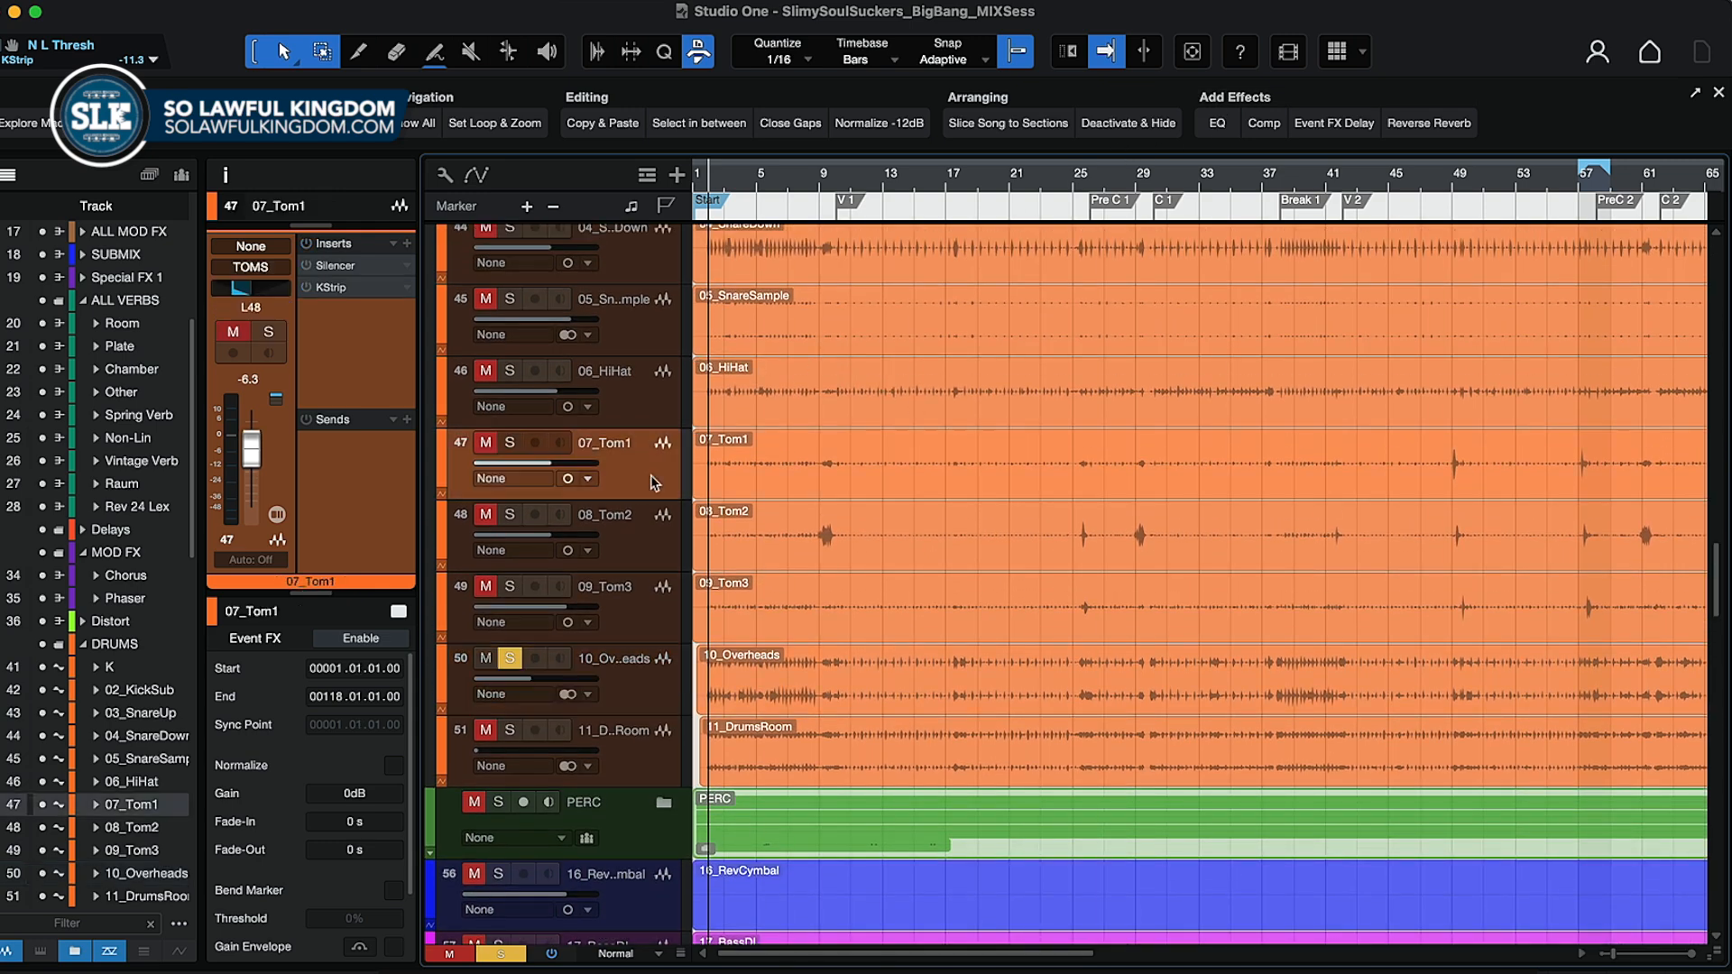
double_click(347, 274)
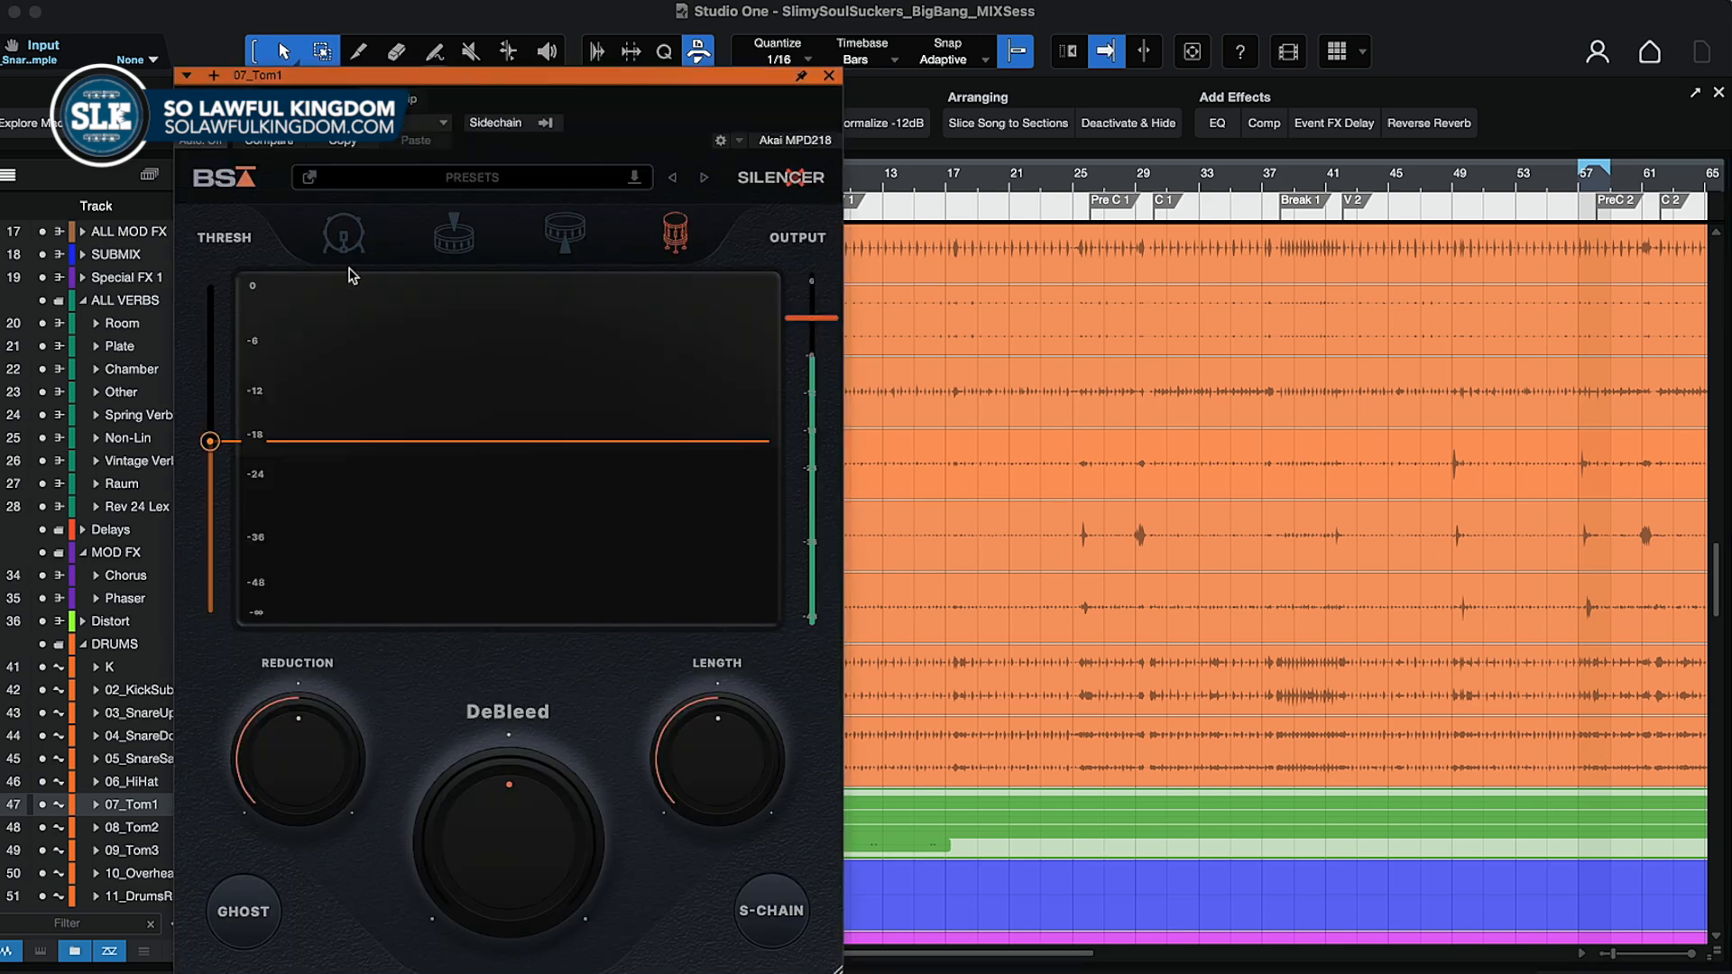
- Open the KStrip insert of 07_Tom1 in a separate window and arrange it side by side with Silencer
drag(567, 73, 928, 13)
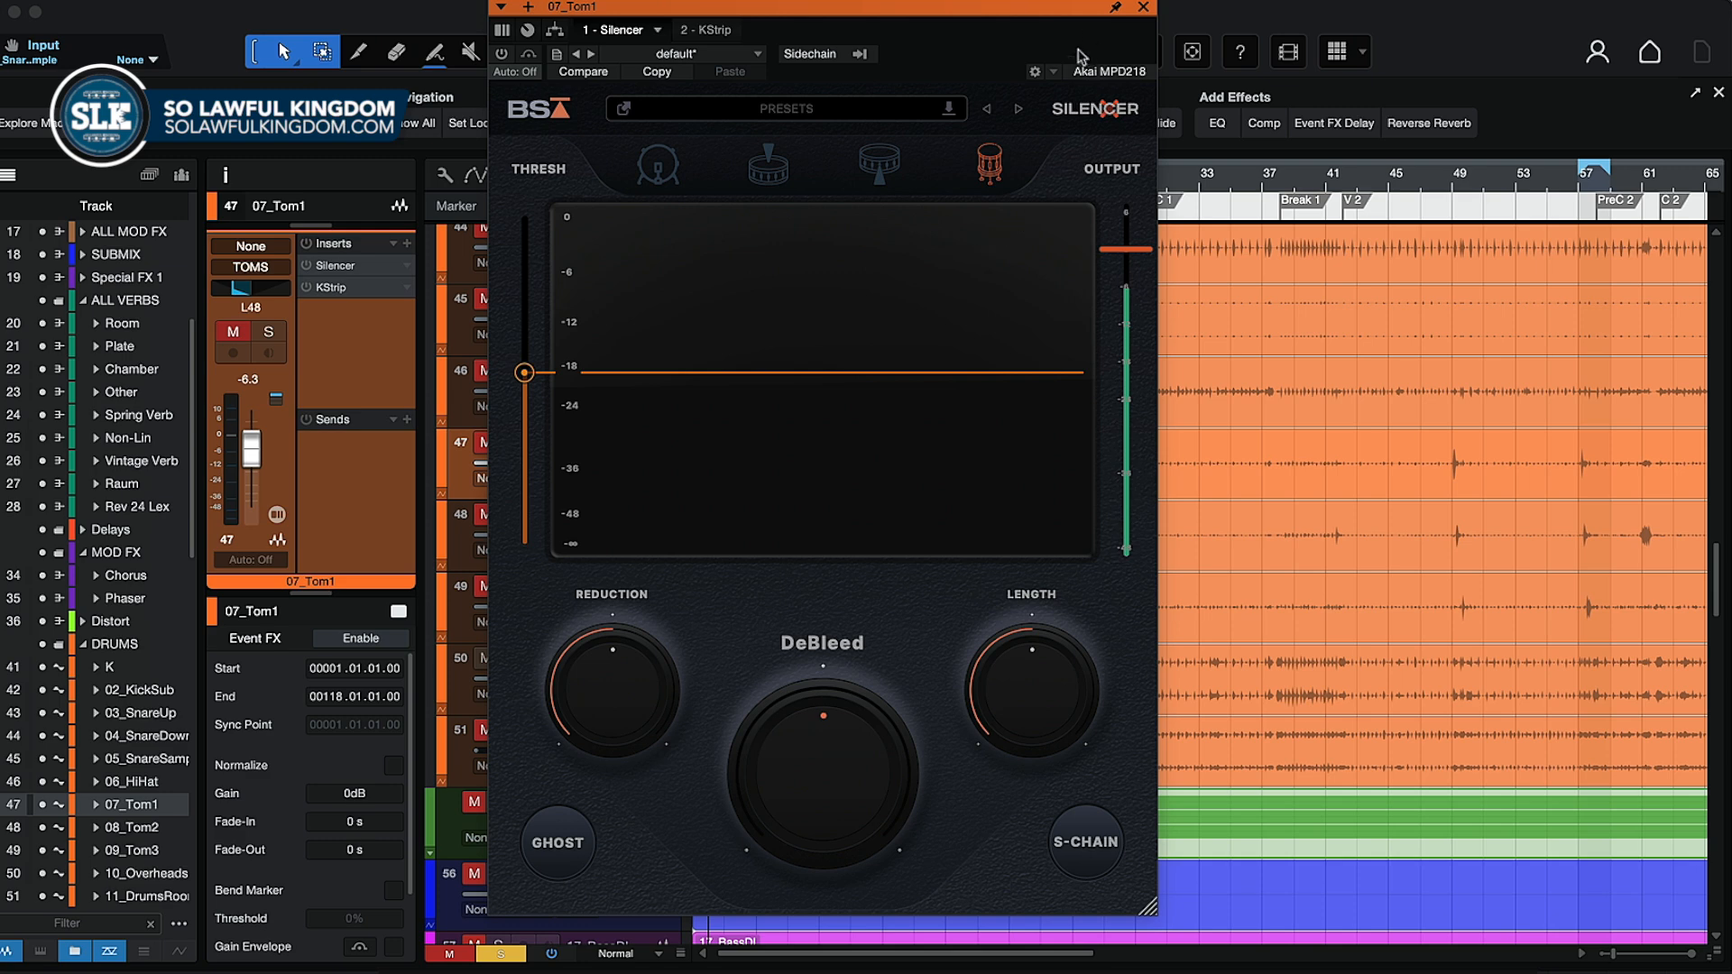
drag(1066, 11, 912, 23)
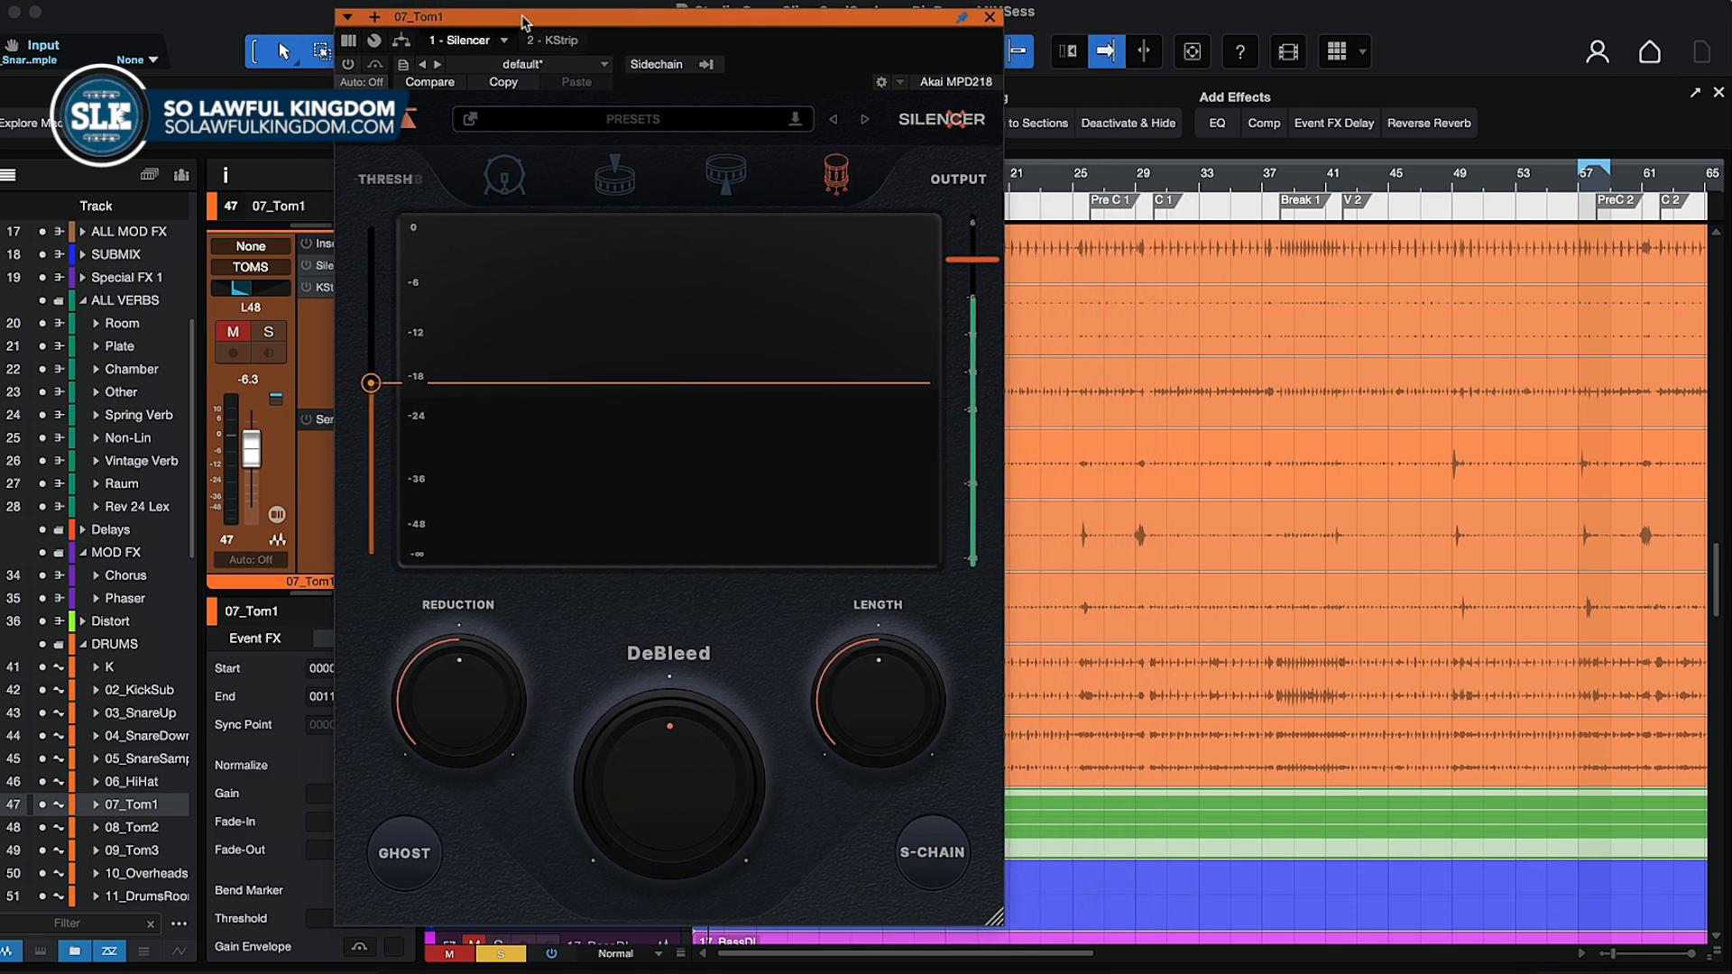
drag(506, 12, 533, 18)
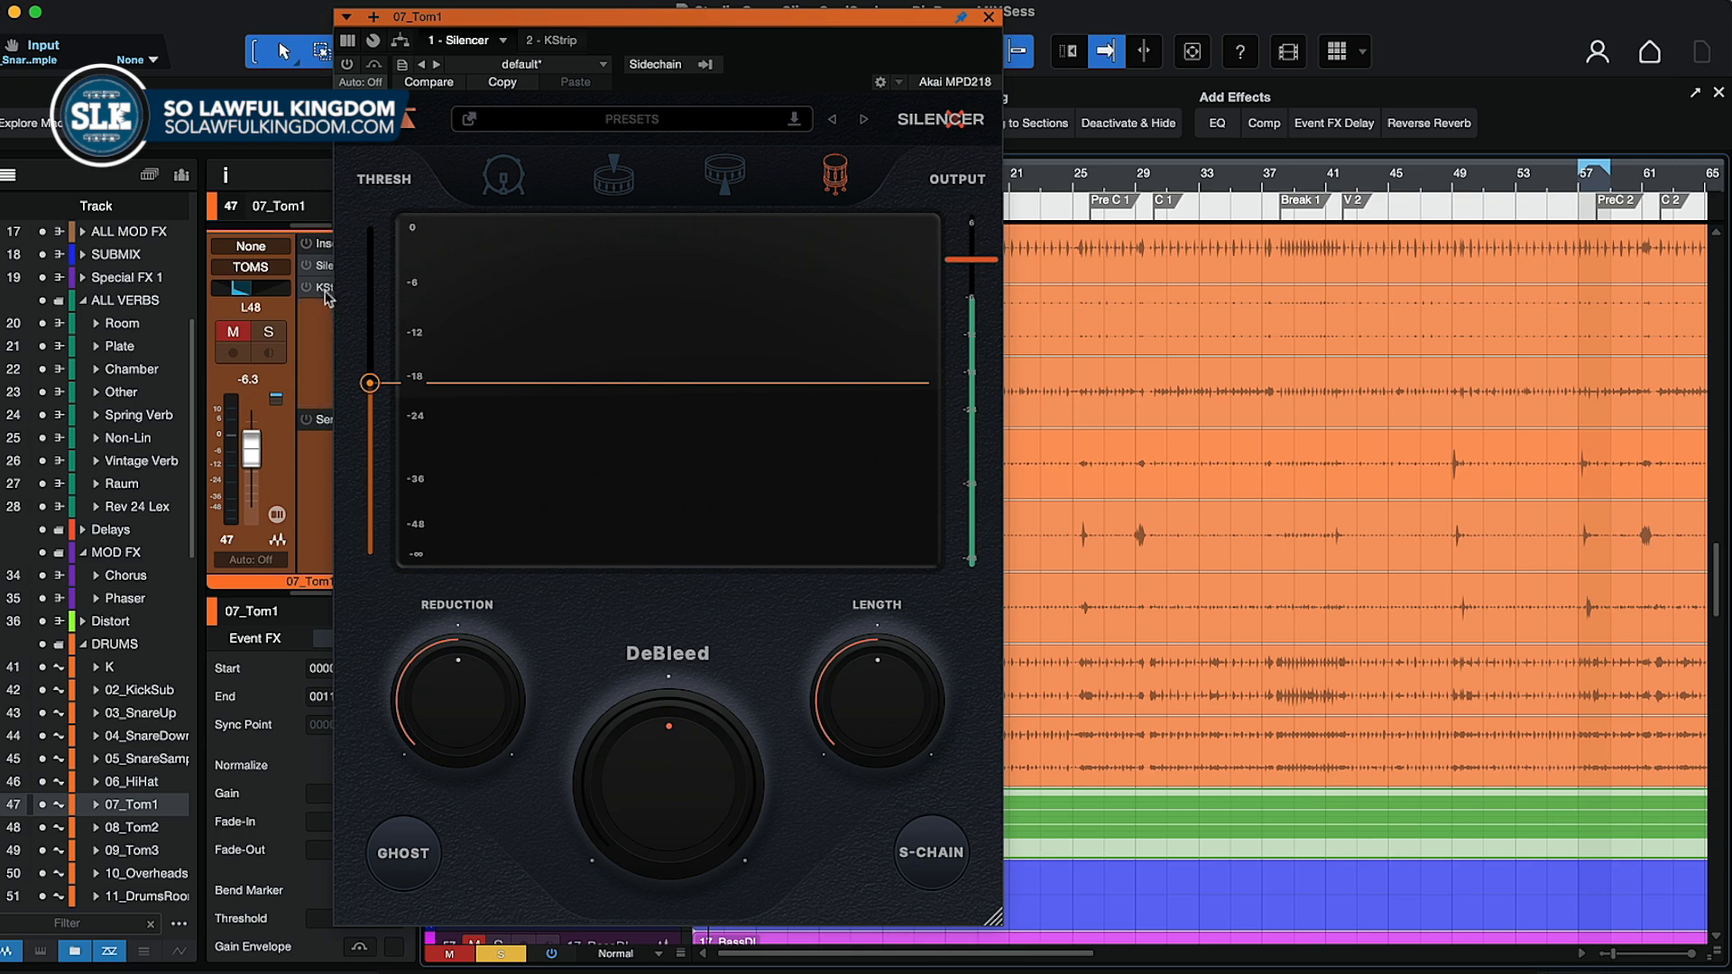
drag(586, 27, 648, 28)
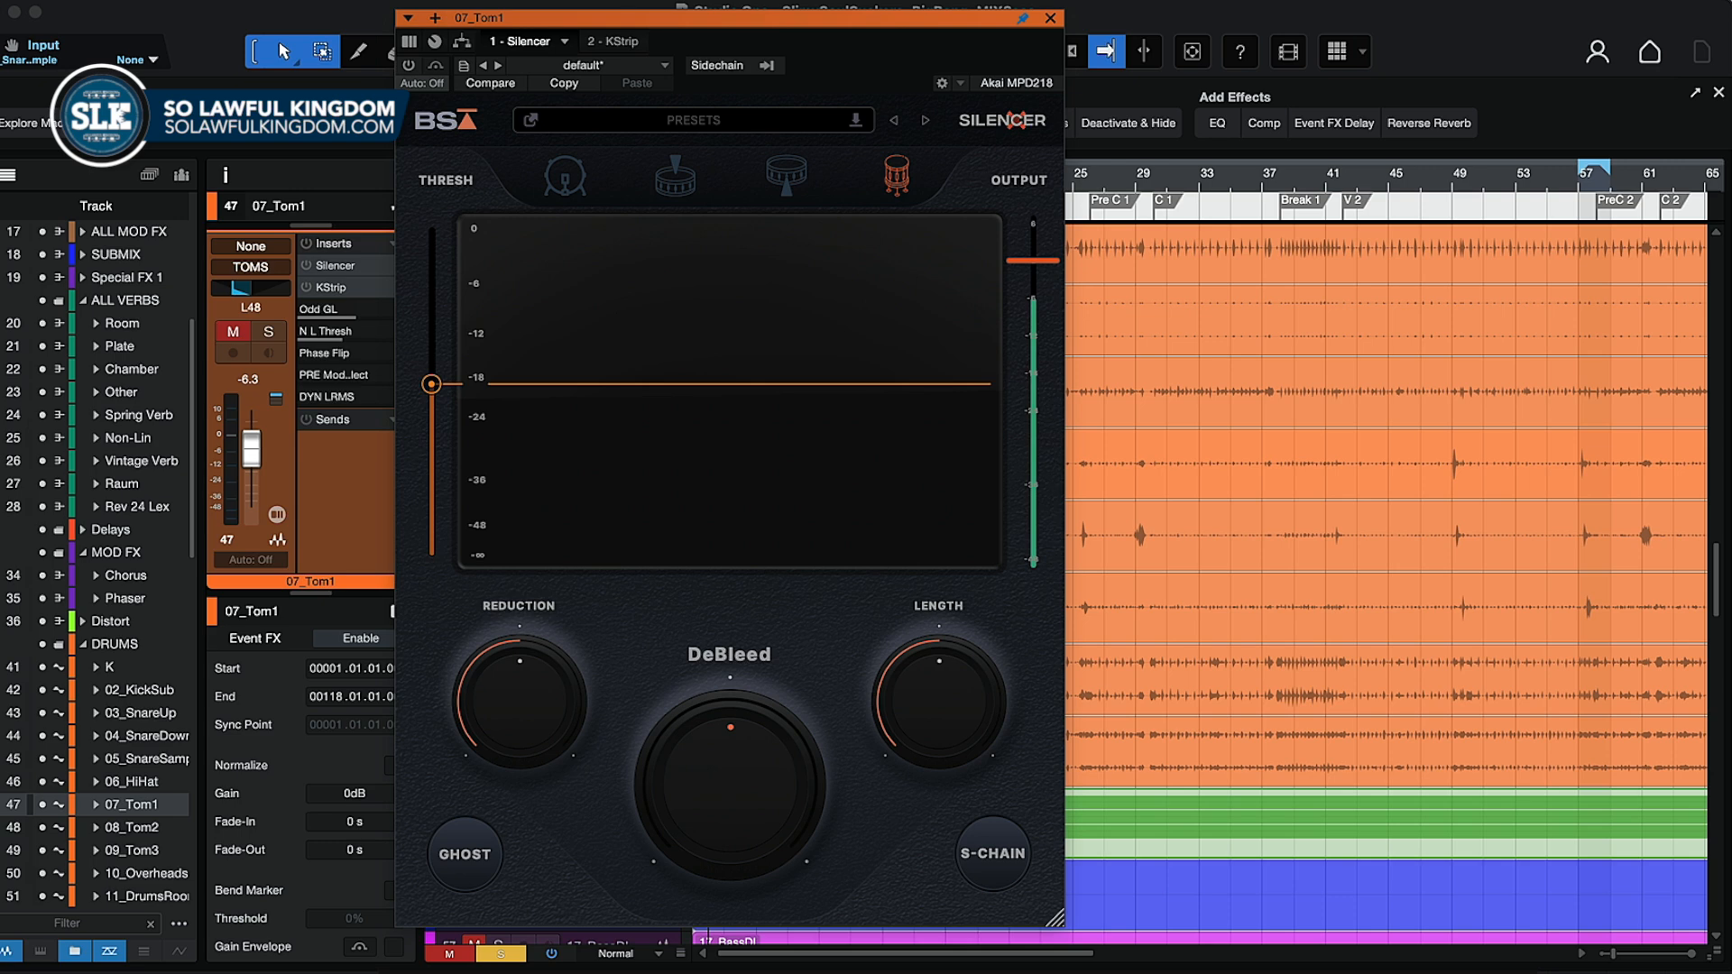
drag(1728, 11, 992, 7)
drag(814, 24, 594, 27)
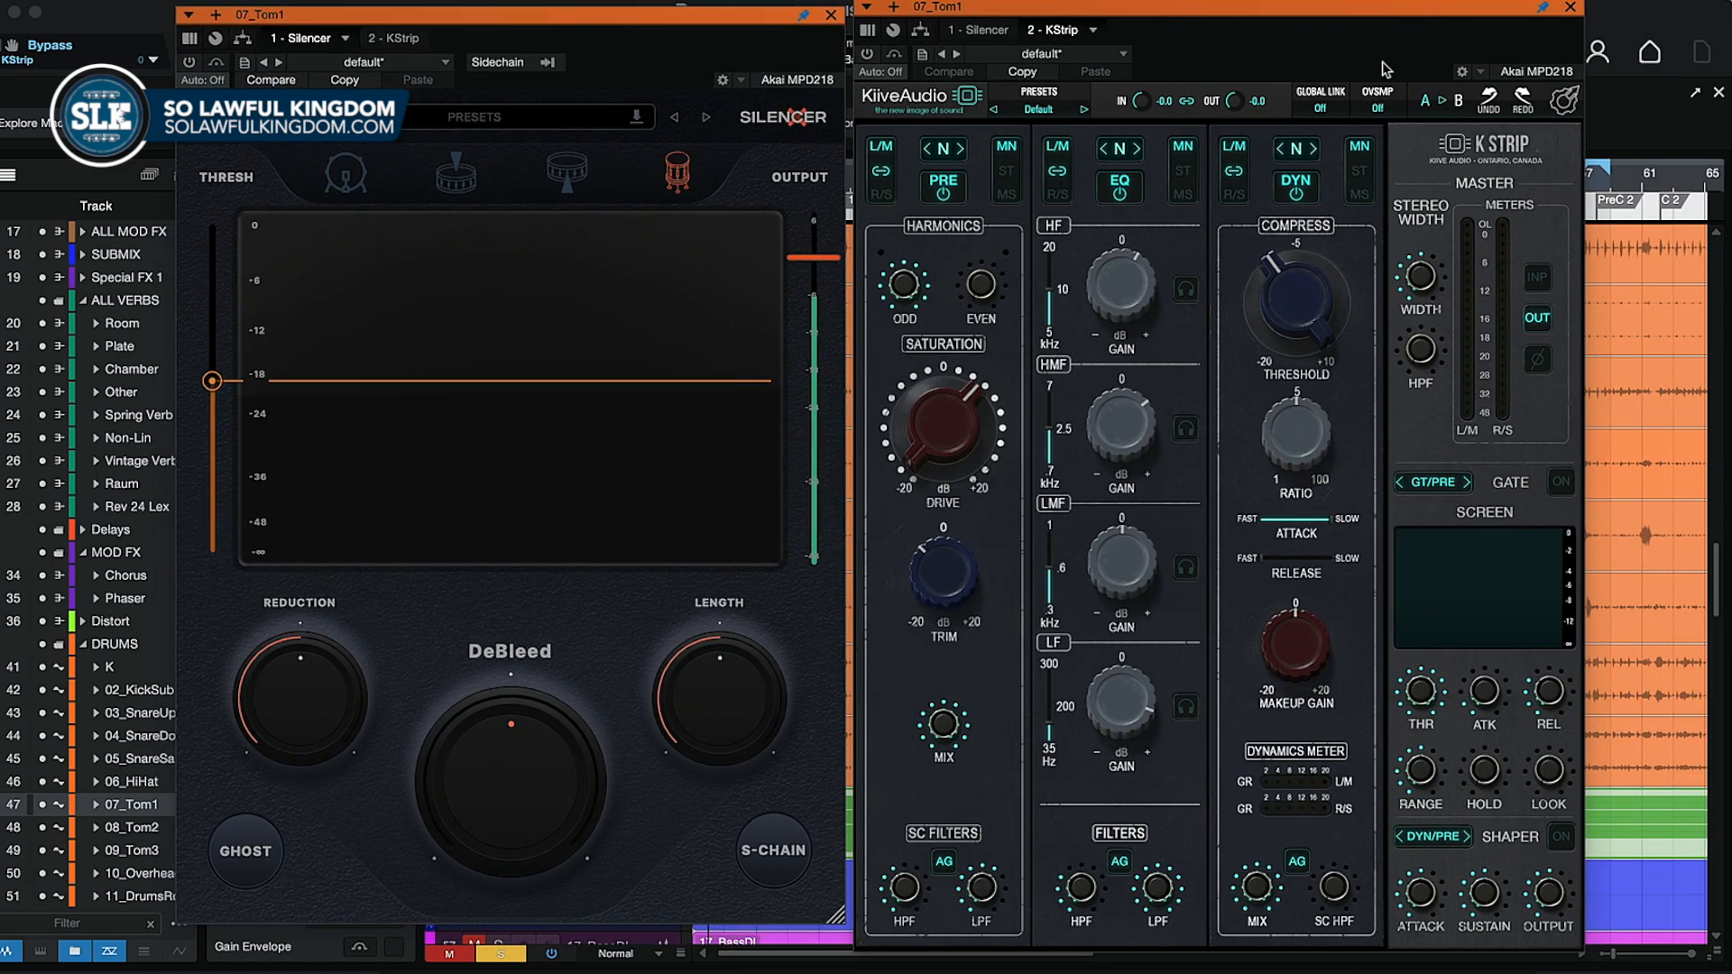
drag(1344, 9, 1359, 9)
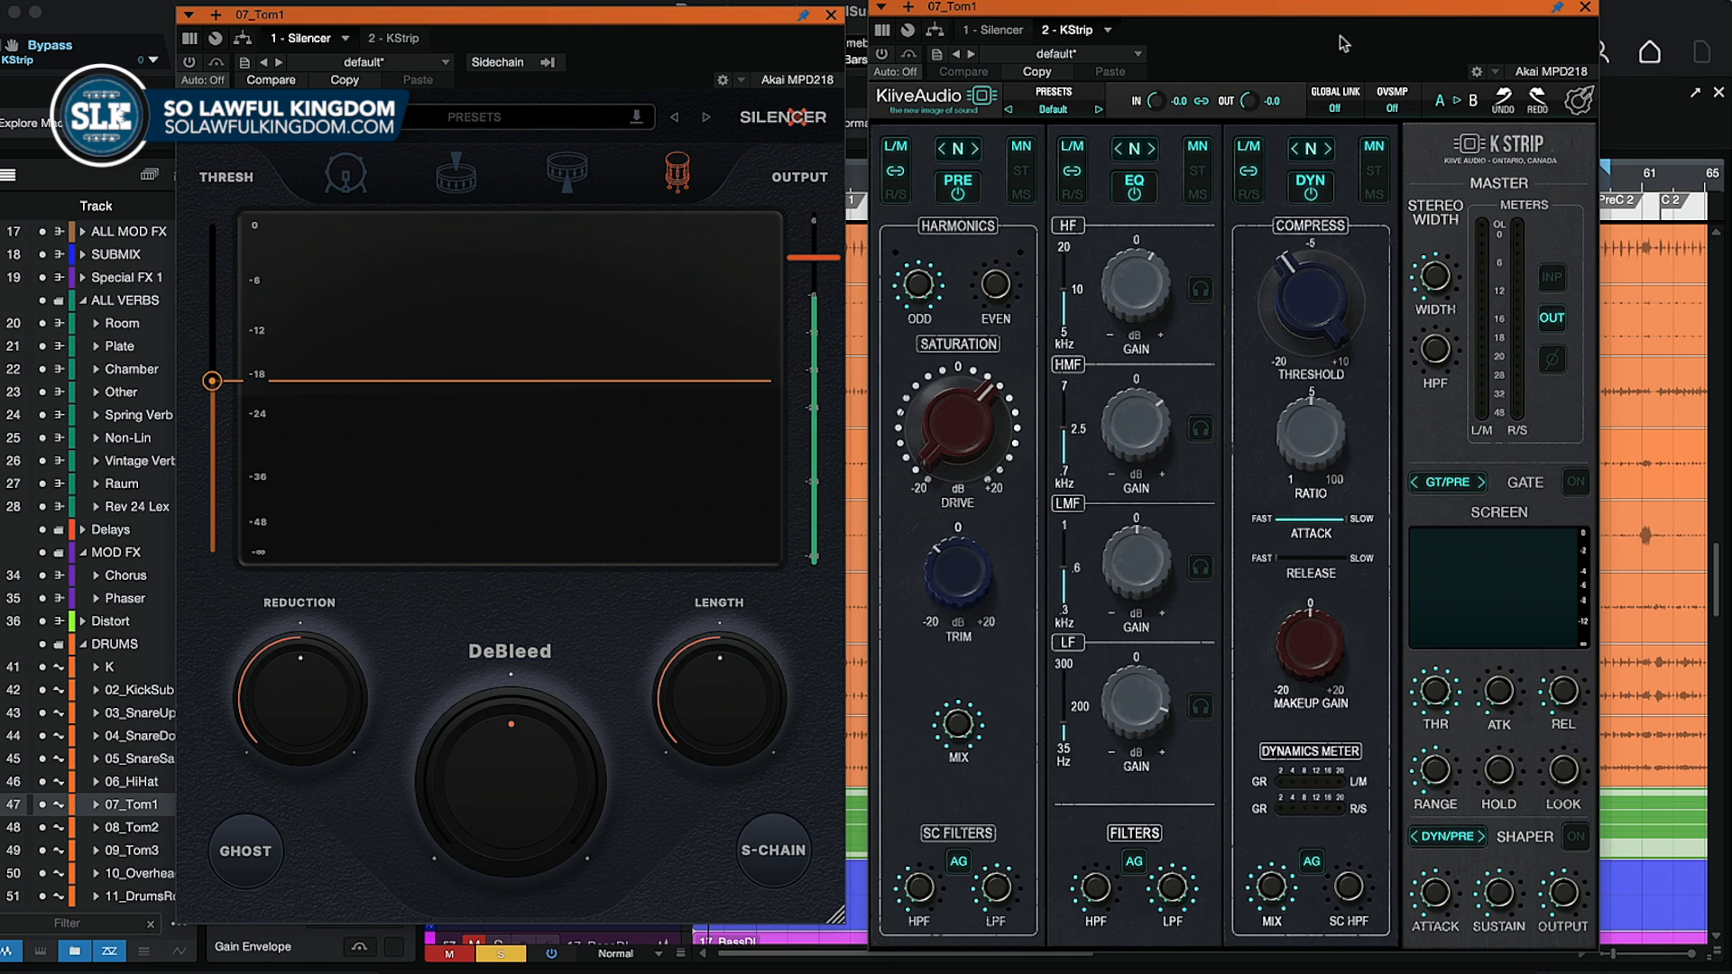
drag(769, 15, 780, 14)
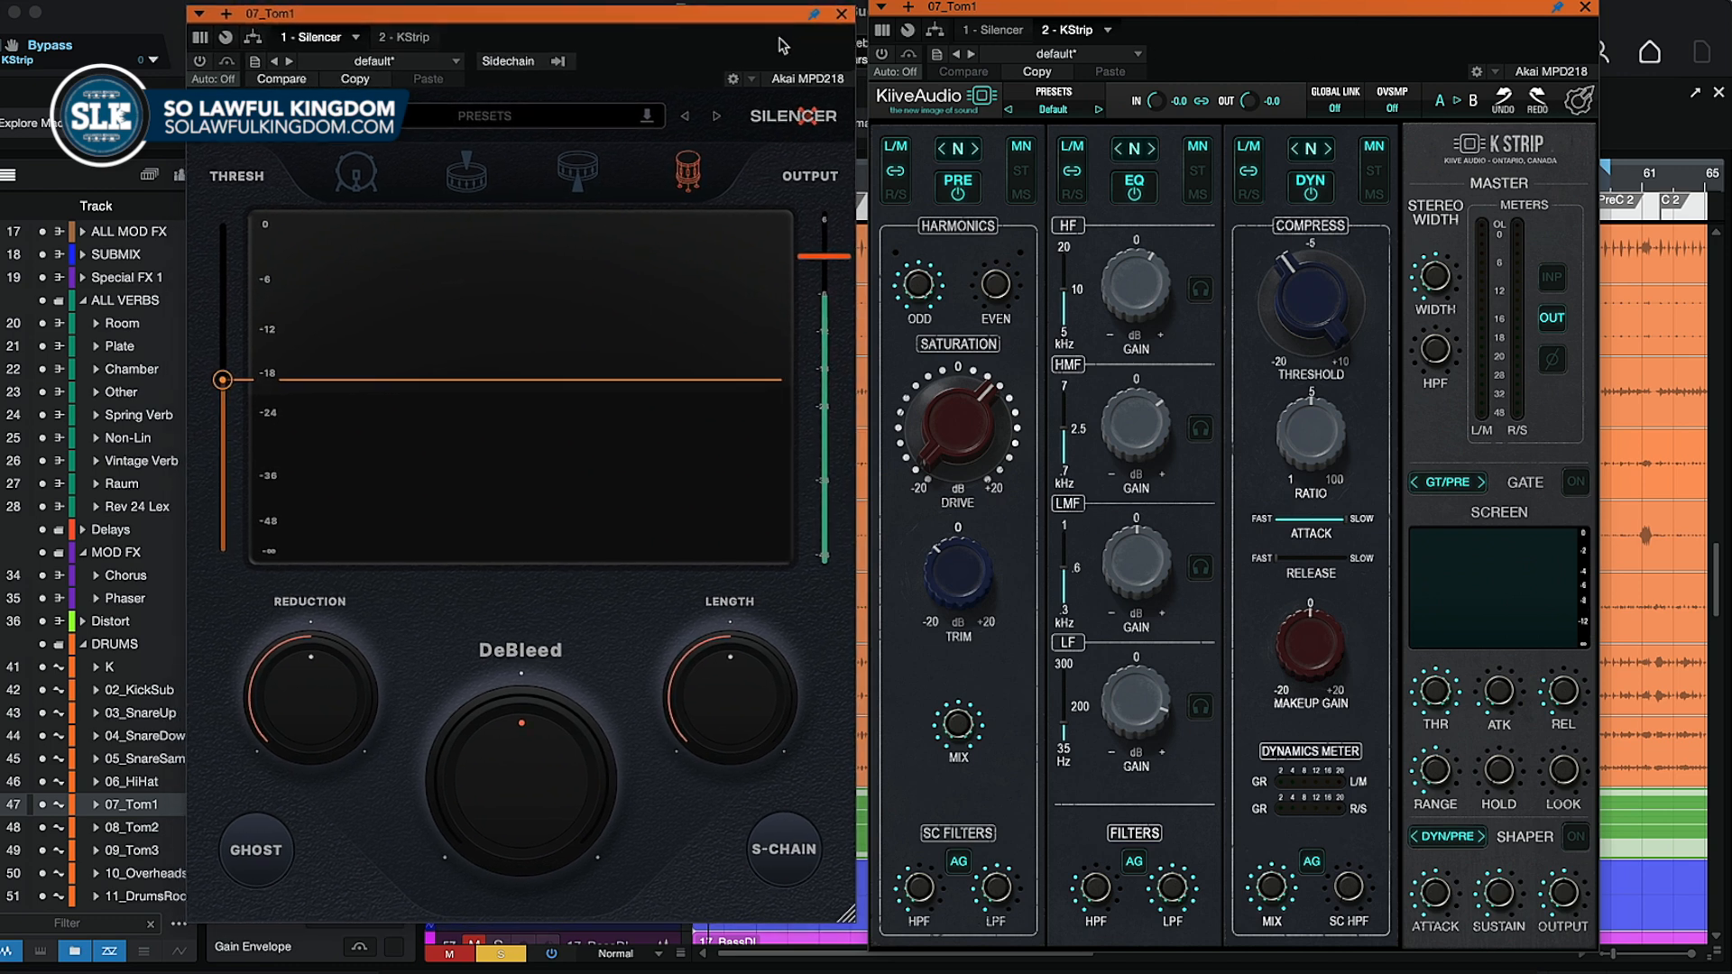